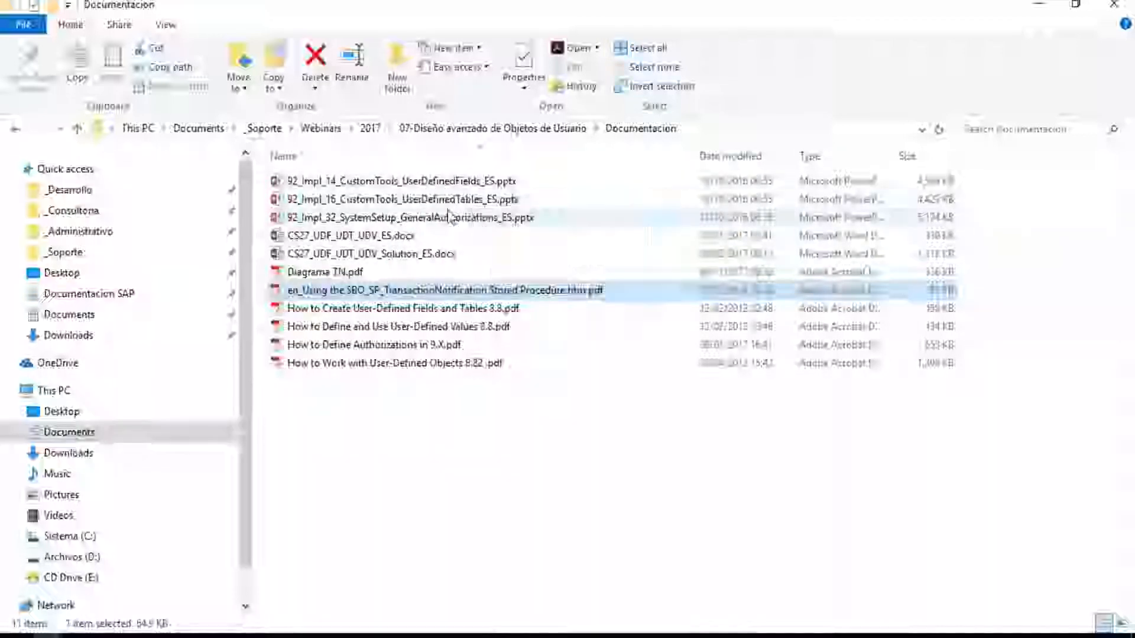
Open 92_Impl_14_CustomTools_UserDefinedFields_ES.pptx and page through to the second Agenda slide, then return to the folder.
double_click(462, 183)
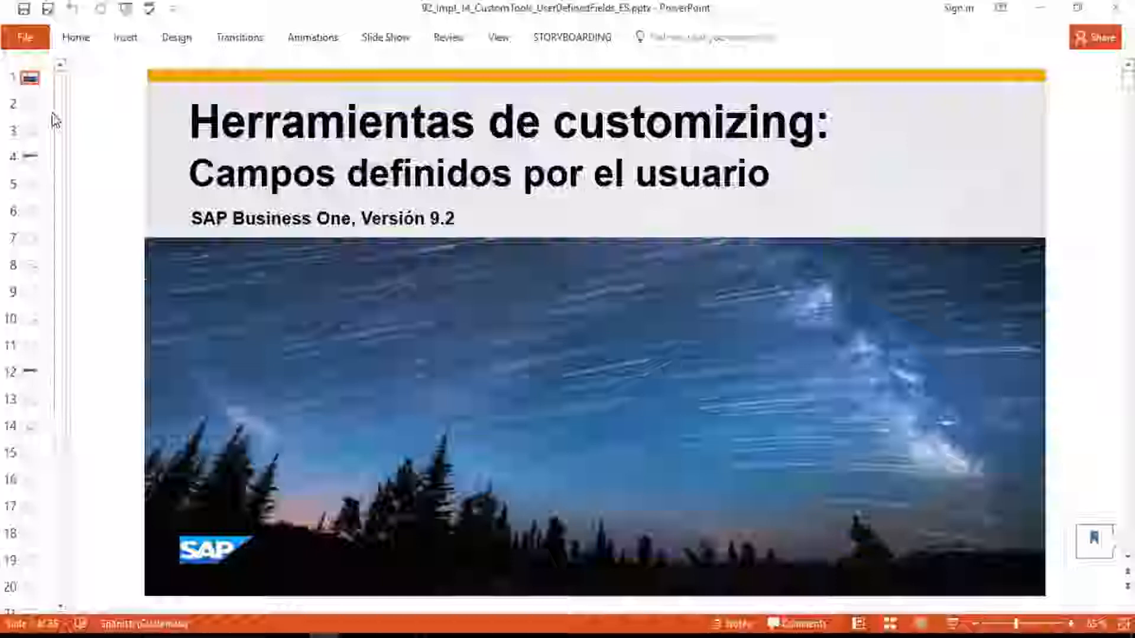
left_click(29, 108)
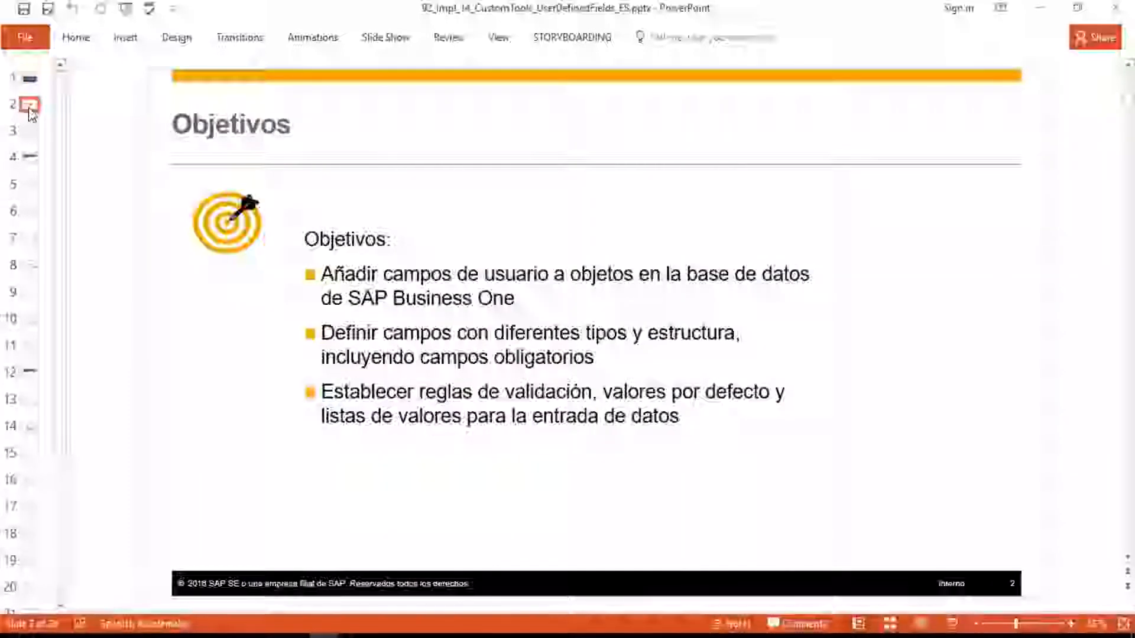
key("Down")
key("Down")
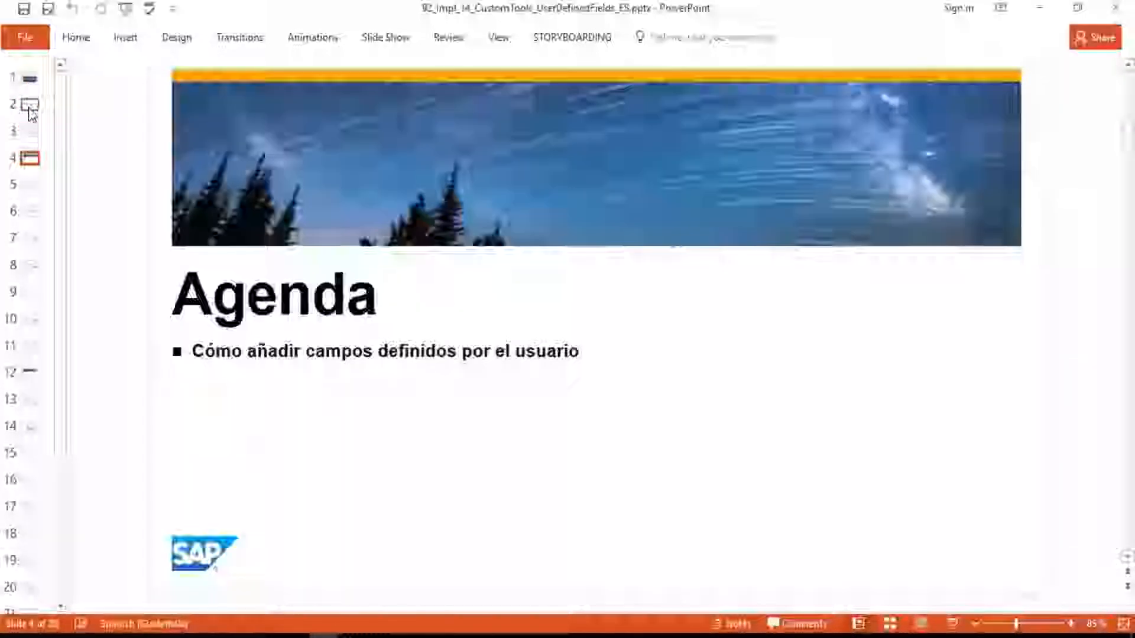
key("Down")
key("Down")
key("Down")
key("Down")
key("Down")
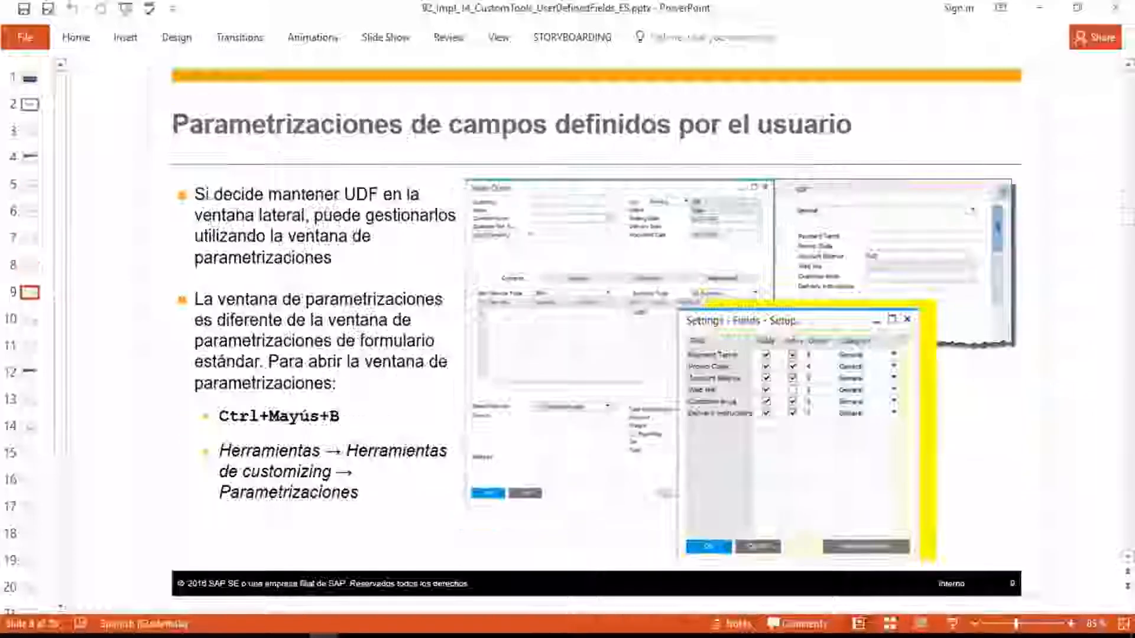
key("Down")
key("Down")
key("Down")
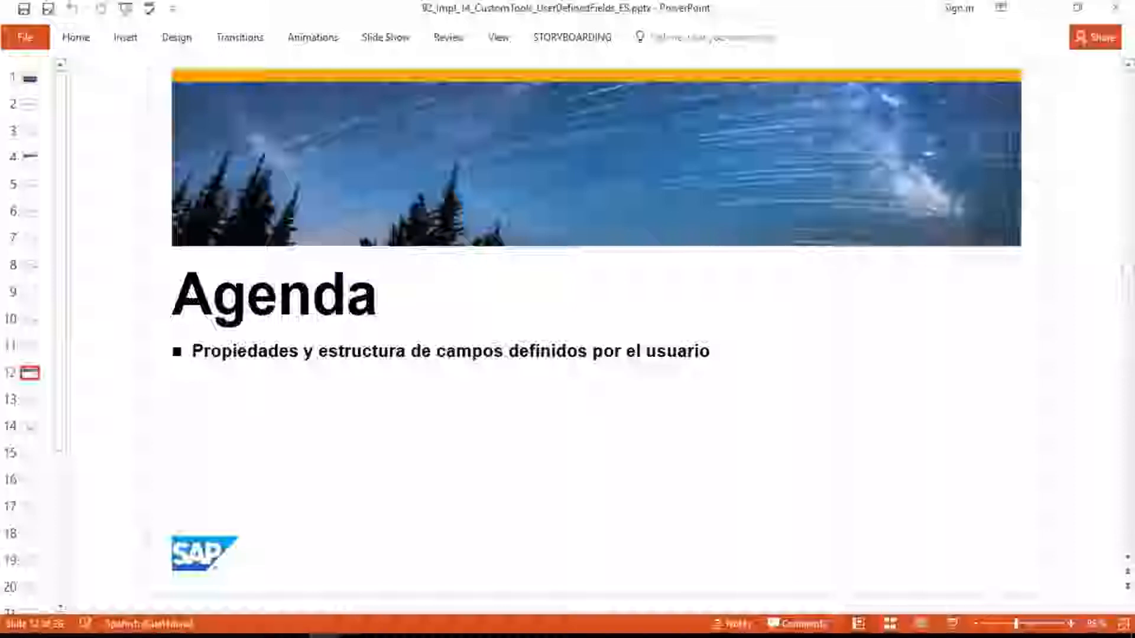
key("alt+Tab")
key("alt+Tab")
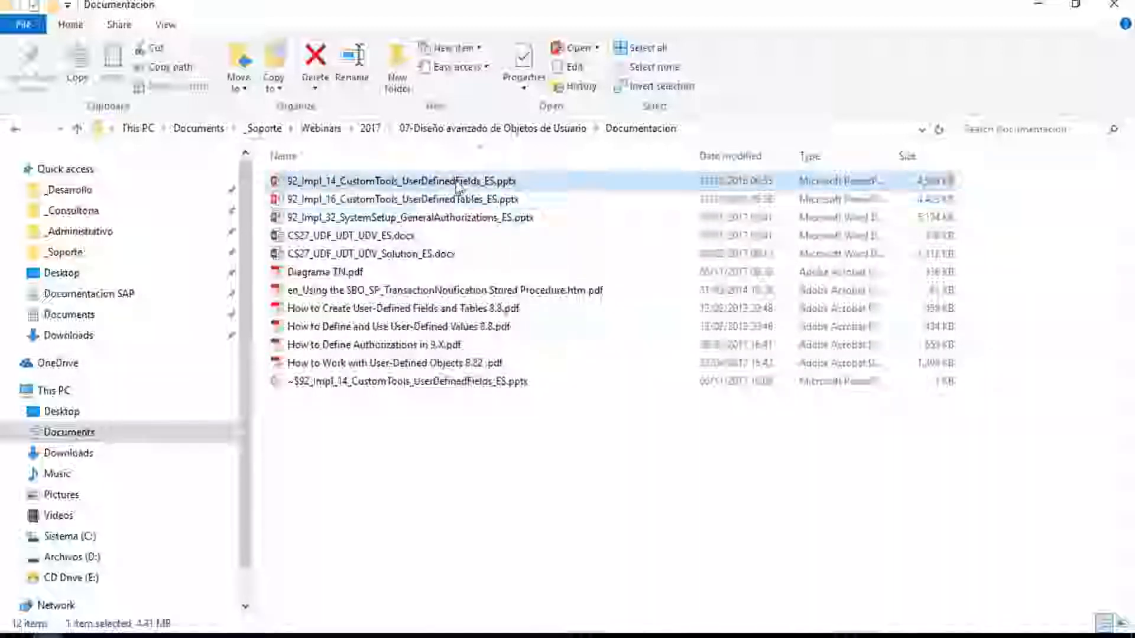
left_click(451, 200)
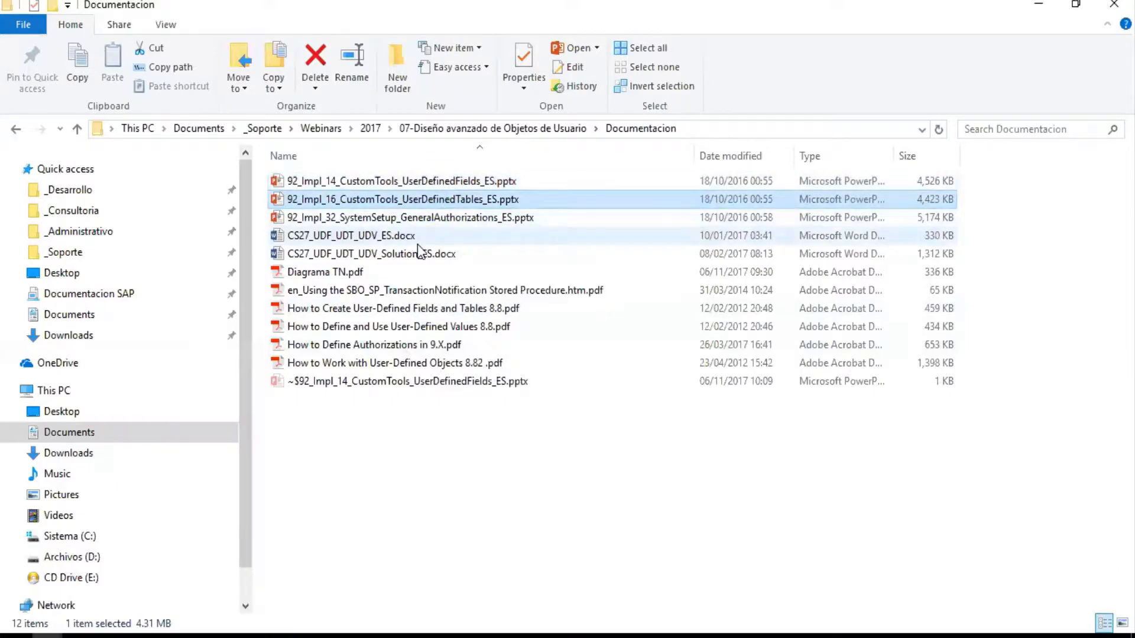
left_click(388, 237)
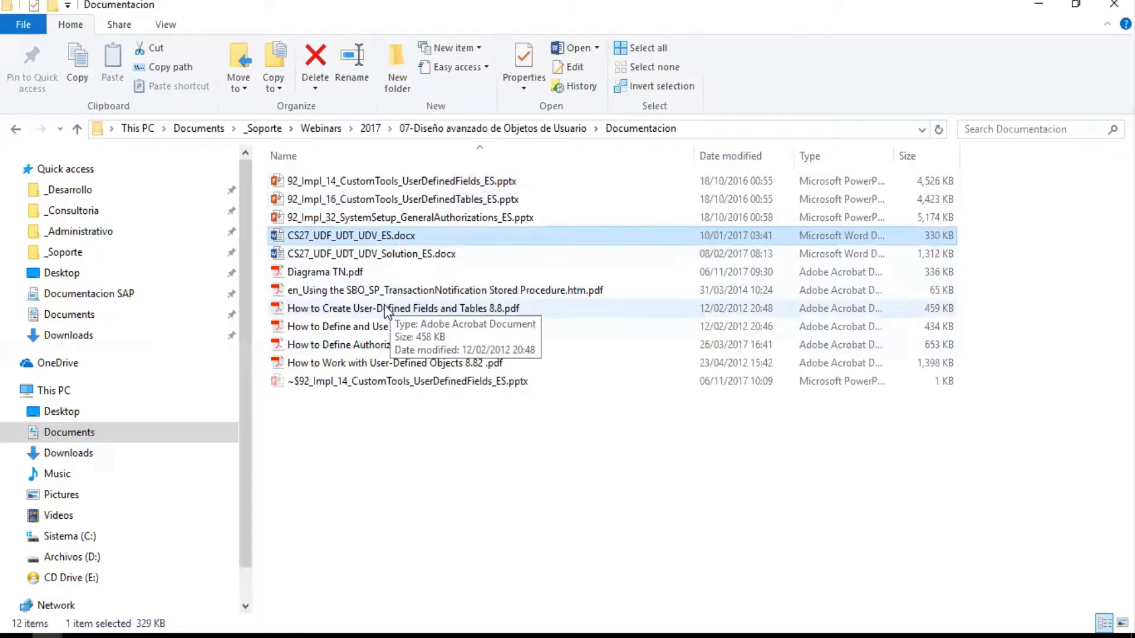
left_click(355, 255)
left_click(354, 238)
left_click(354, 256)
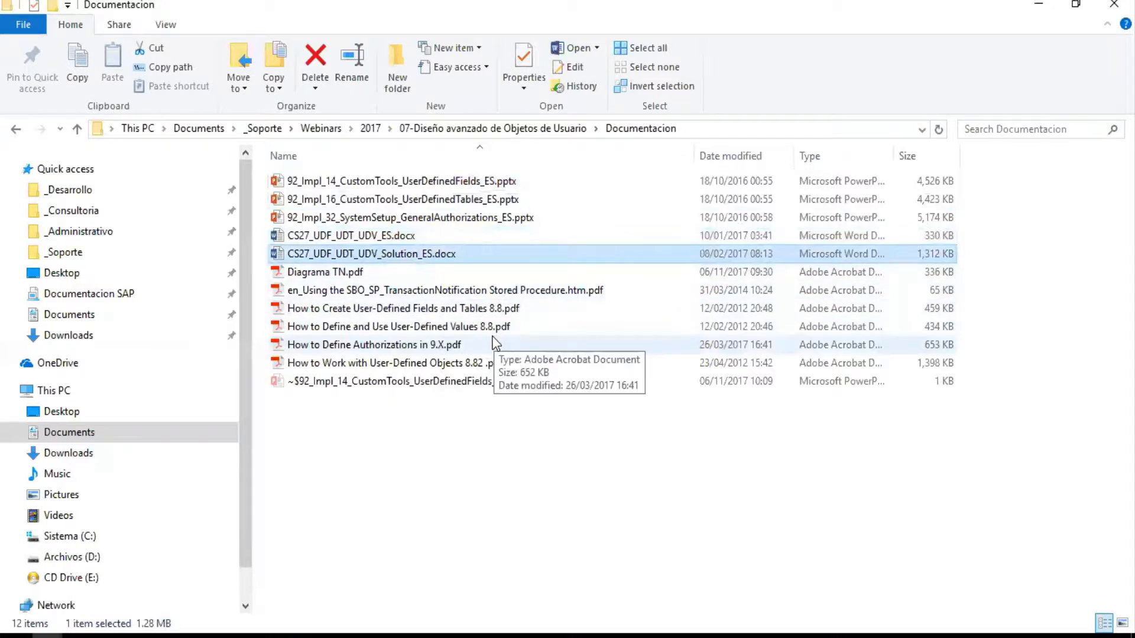
left_click(376, 328)
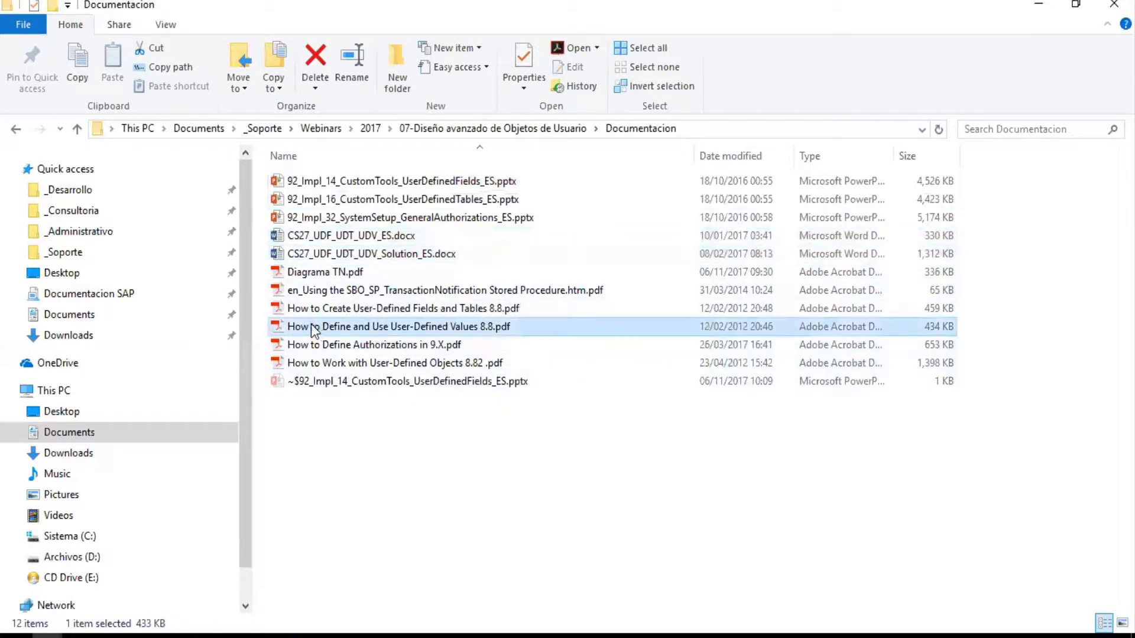
left_click(452, 308)
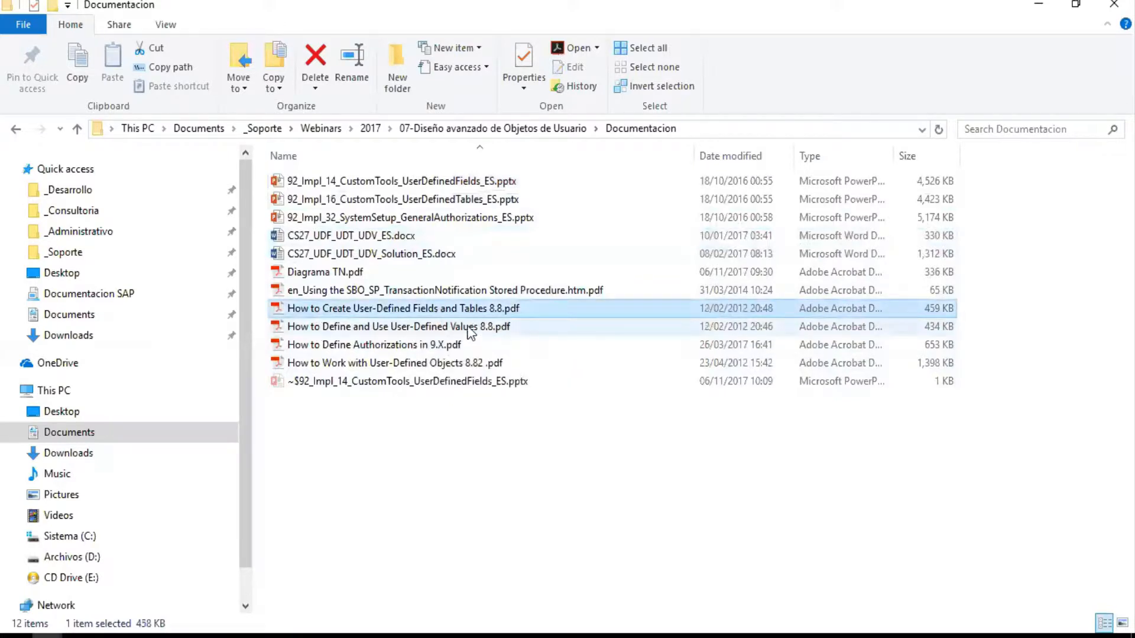
mouse_move(295, 636)
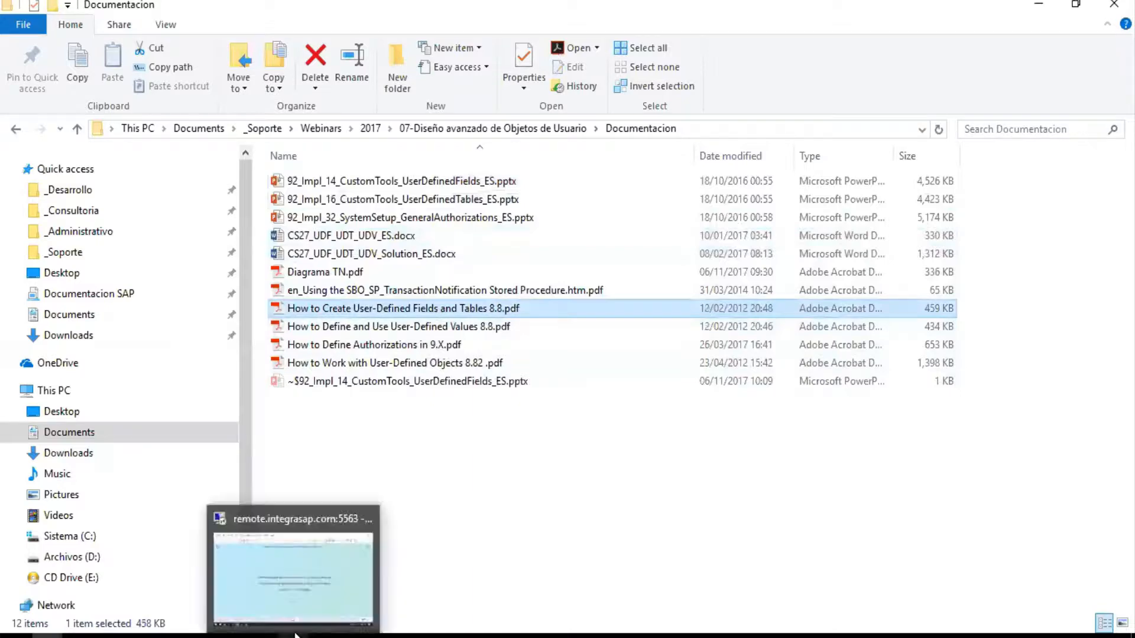
left_click(361, 510)
Sign in to the remote session, re-entering the account password after the first attempt is rejected.
left_click(558, 404)
type("•••••••••••")
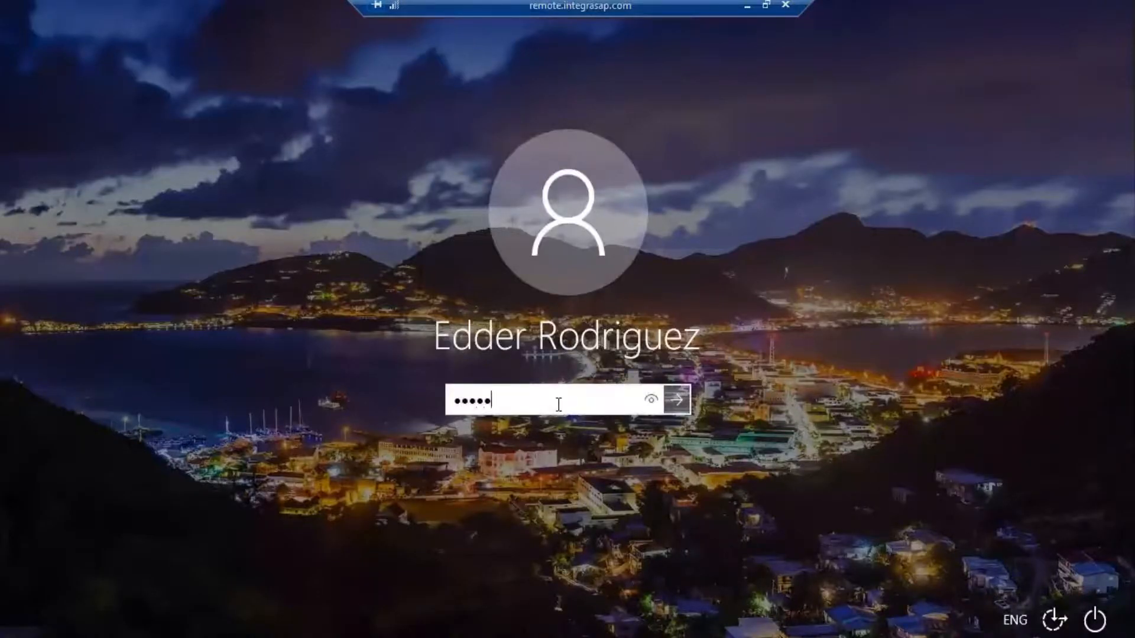
type("••••••")
key("Return")
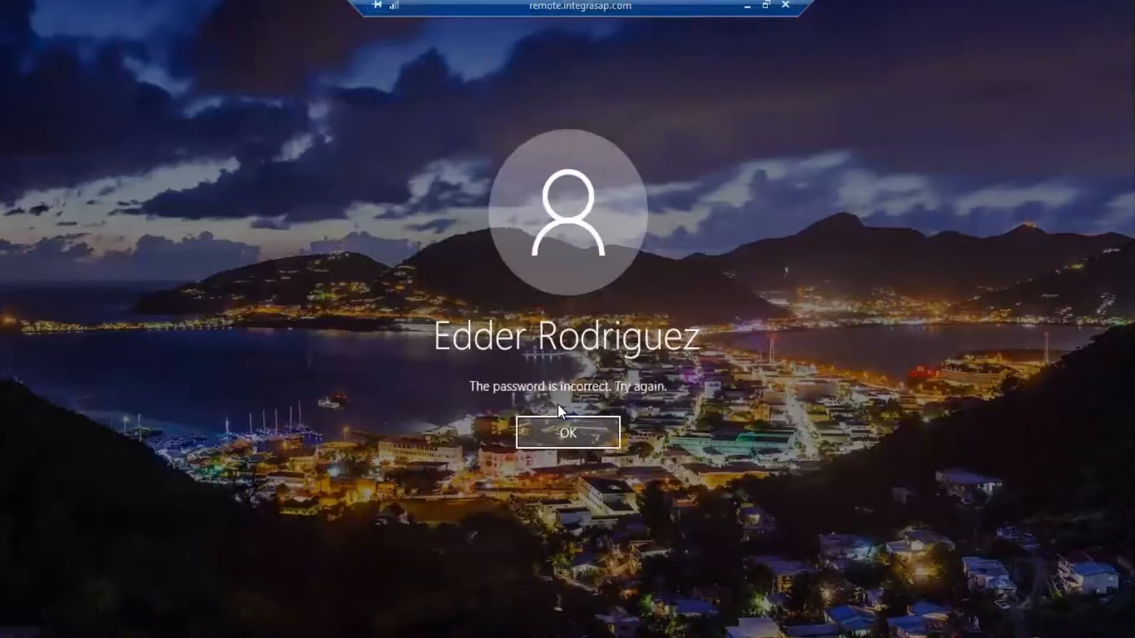
left_click(537, 428)
type("•••••••••••")
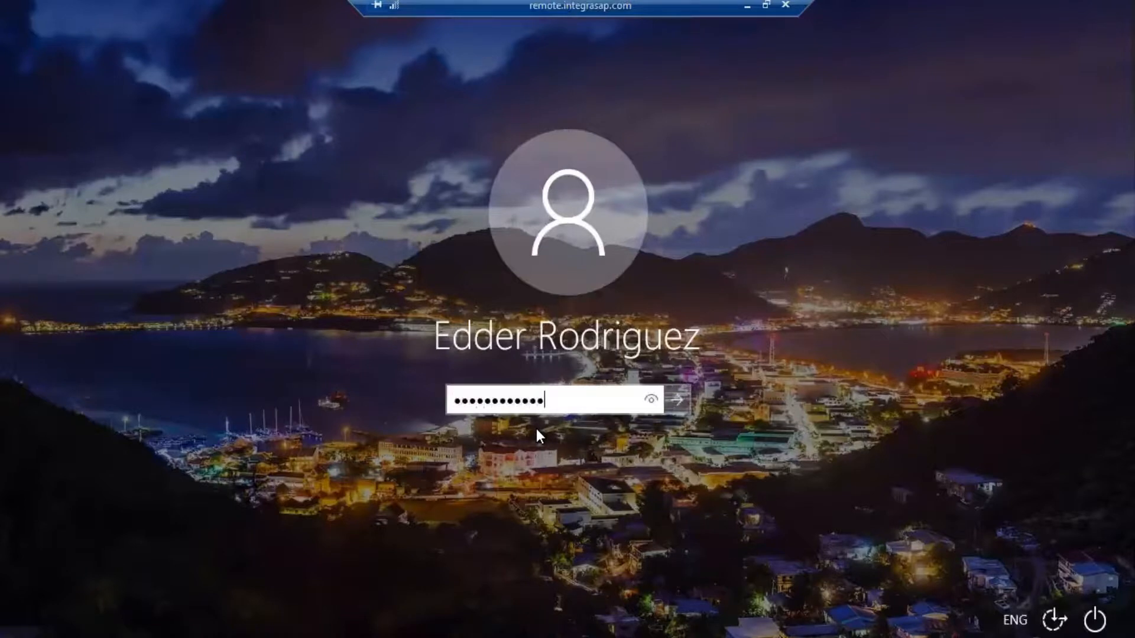
key("Return")
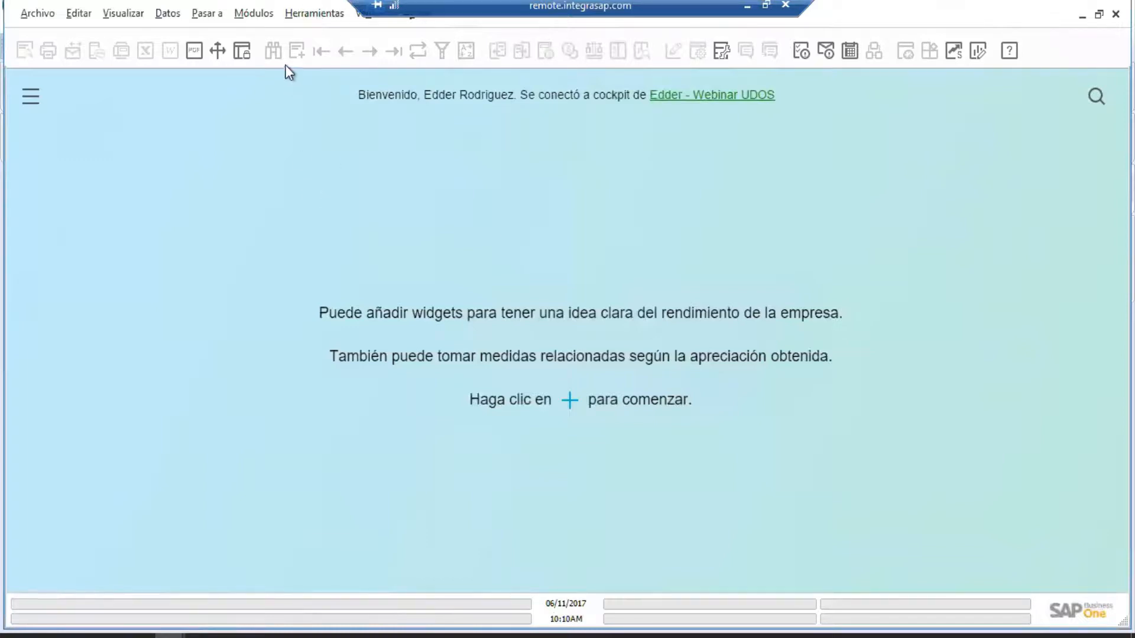
Open Inventario > Datos maestros de artículo and reposition the window.
left_click(253, 17)
mouse_move(296, 167)
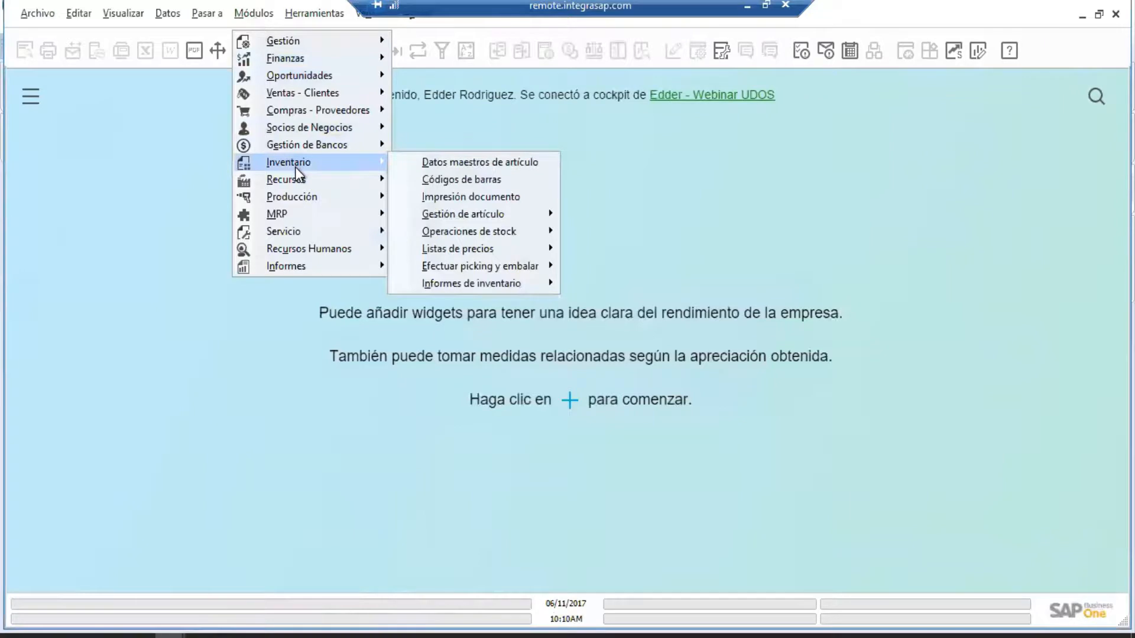
left_click(497, 166)
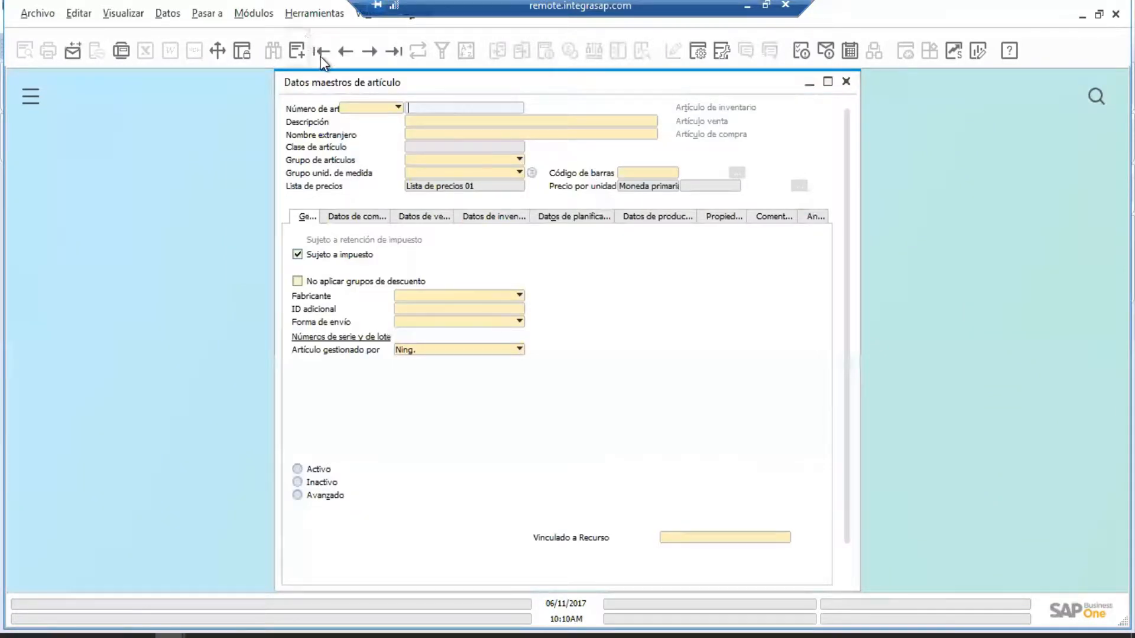
left_click(345, 52)
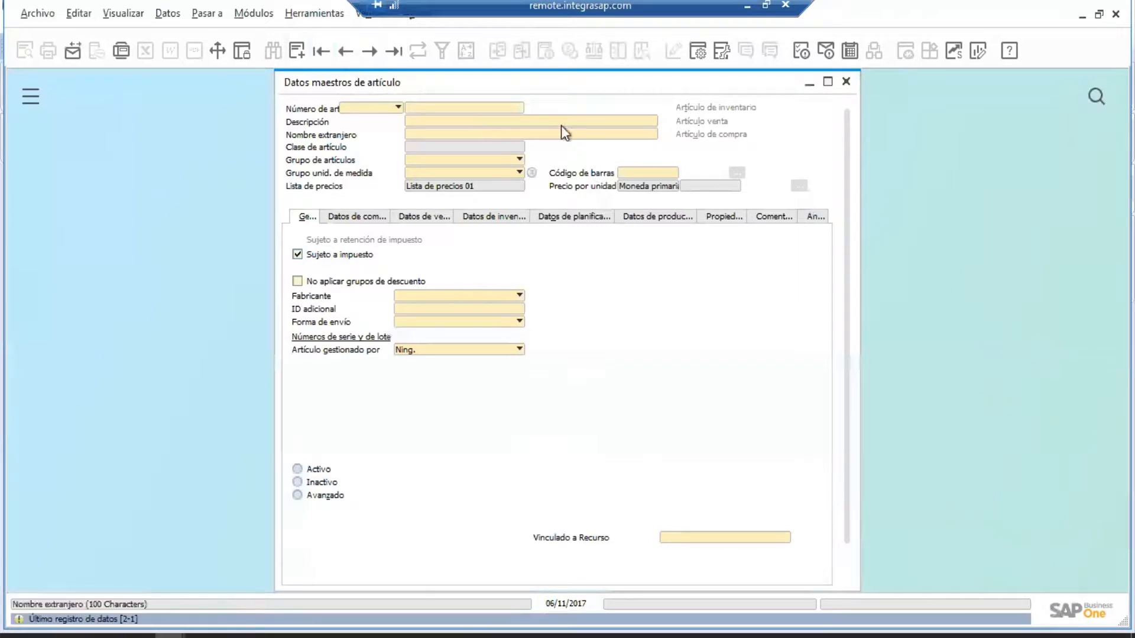
left_click_drag(575, 86, 501, 103)
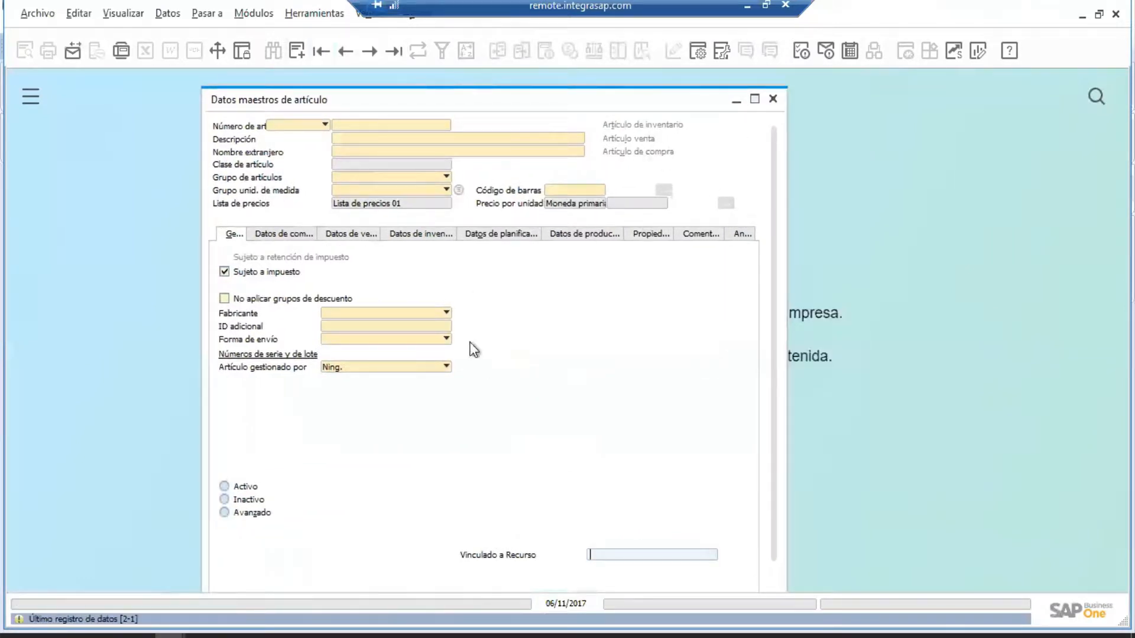
Look through the item tabs from Datos de ventas to Anexos.
left_click(349, 235)
left_click(420, 236)
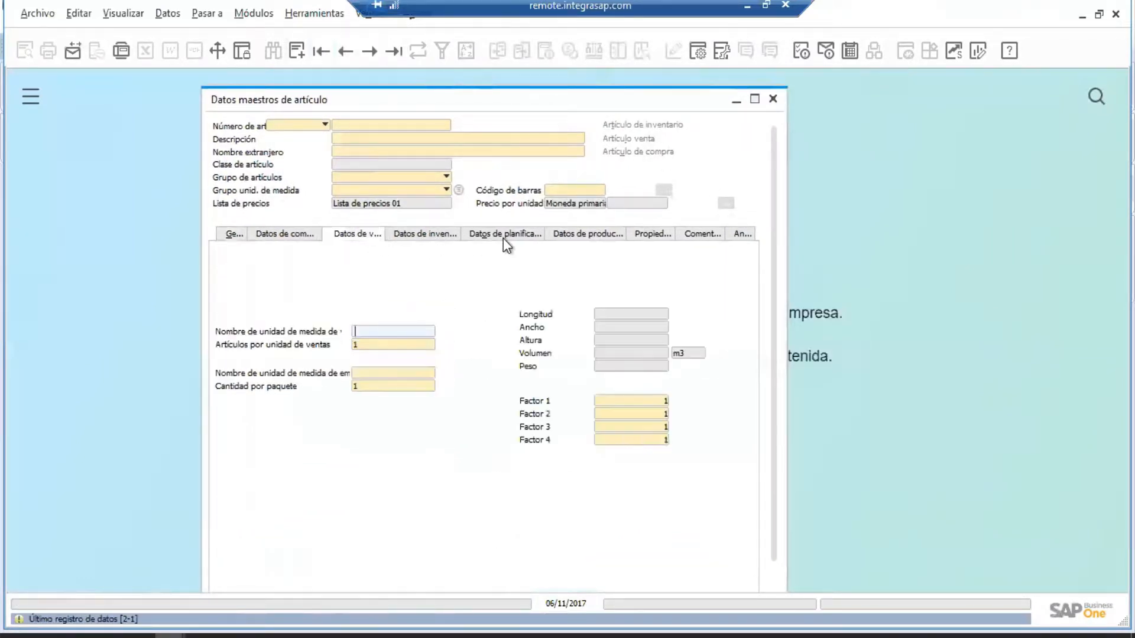
left_click(502, 236)
left_click(650, 236)
left_click(706, 236)
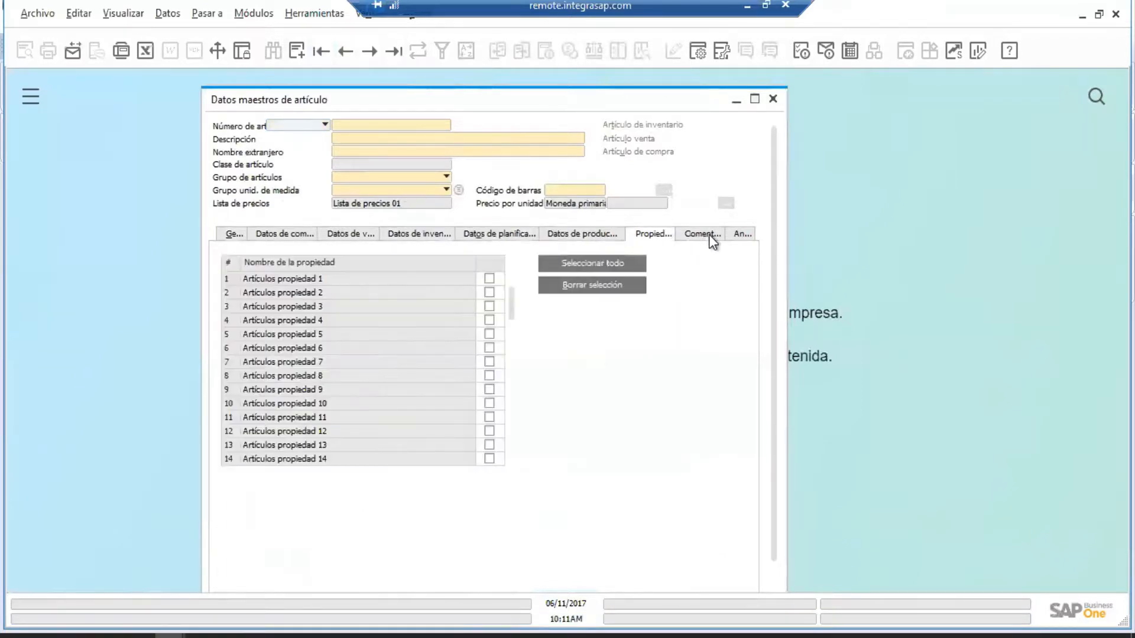
left_click(739, 237)
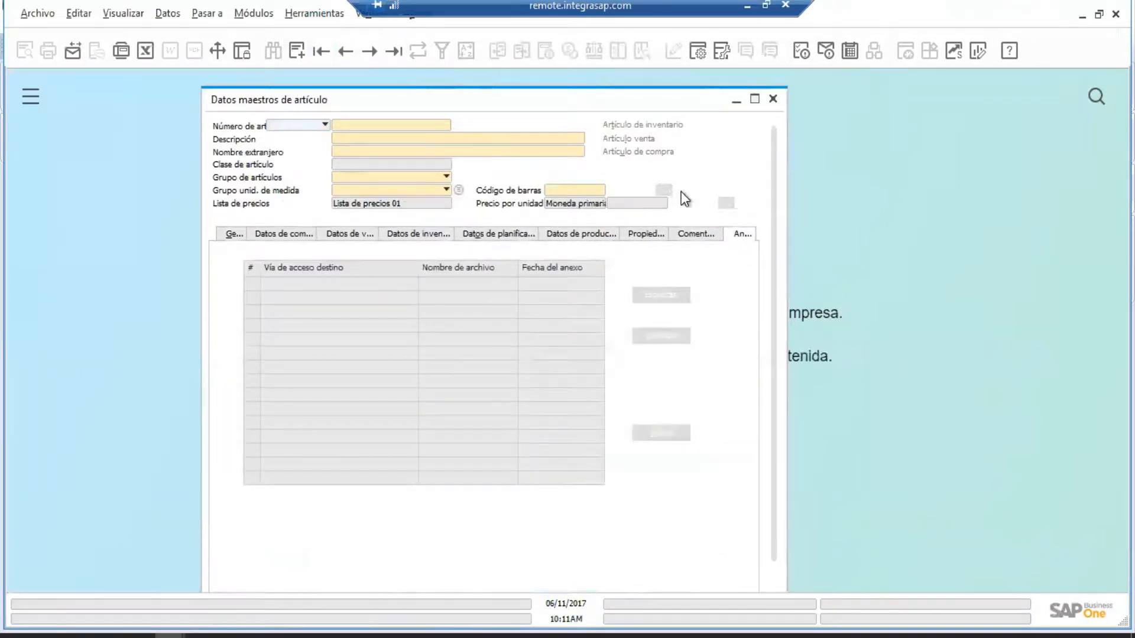
left_click(325, 14)
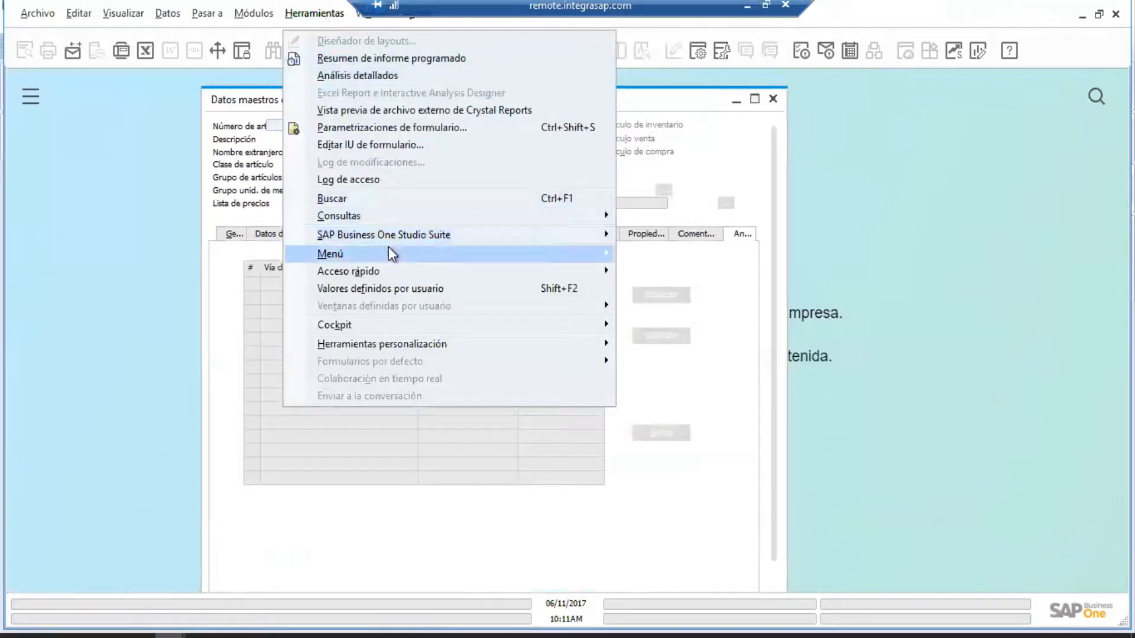
In maximized user-defined fields management, select Datos maestros > Artículos and start a new field.
mouse_move(433, 347)
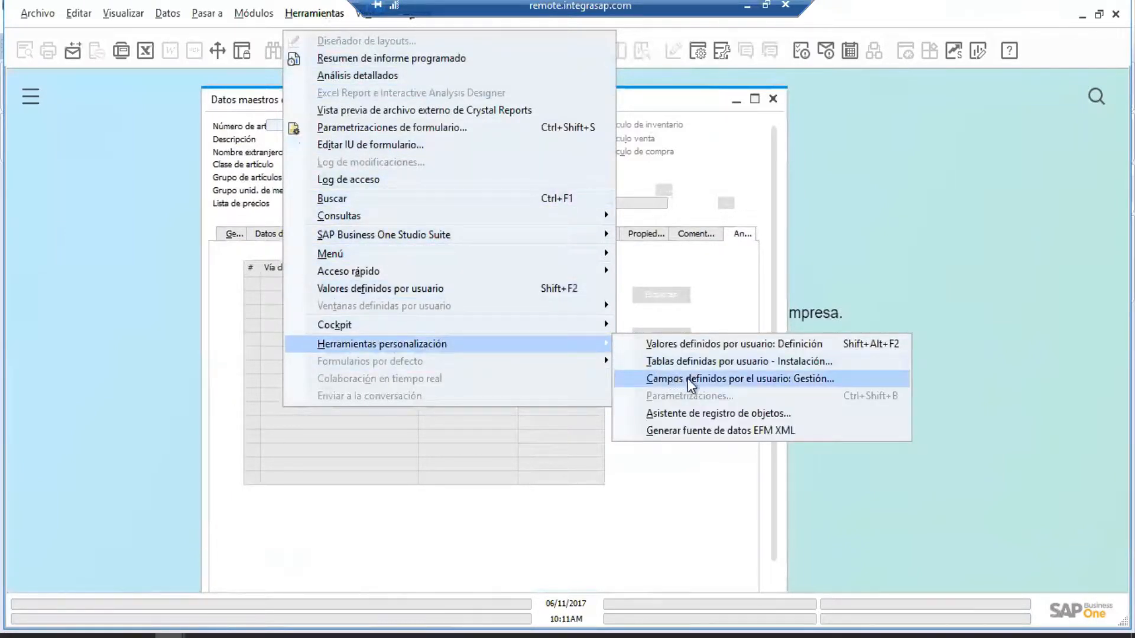
left_click(711, 384)
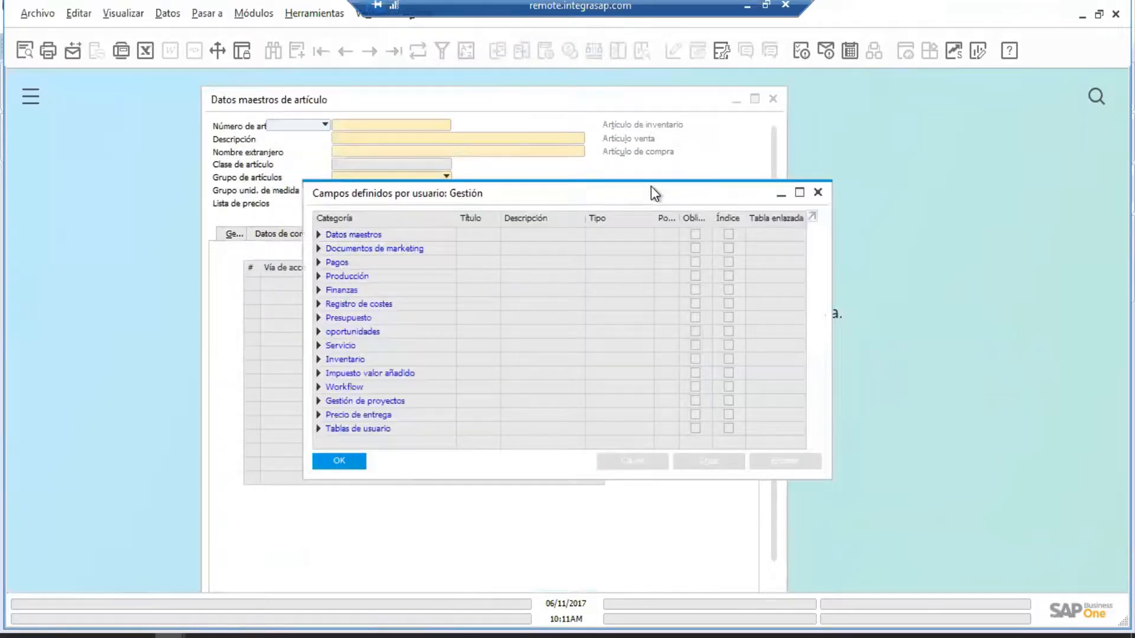
left_click(801, 193)
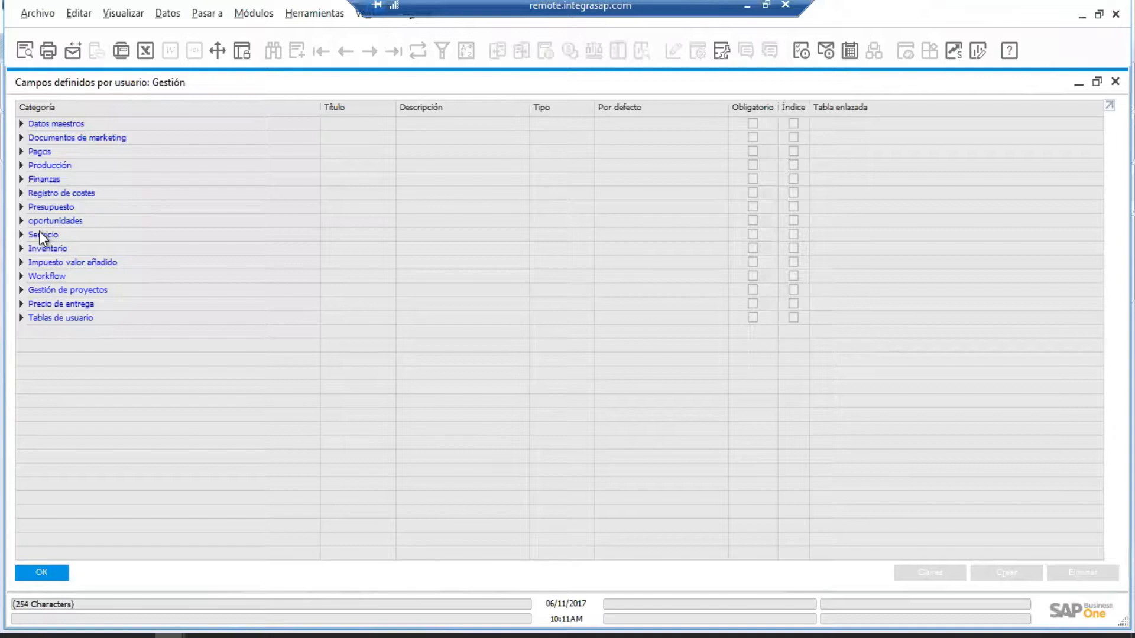
left_click(20, 123)
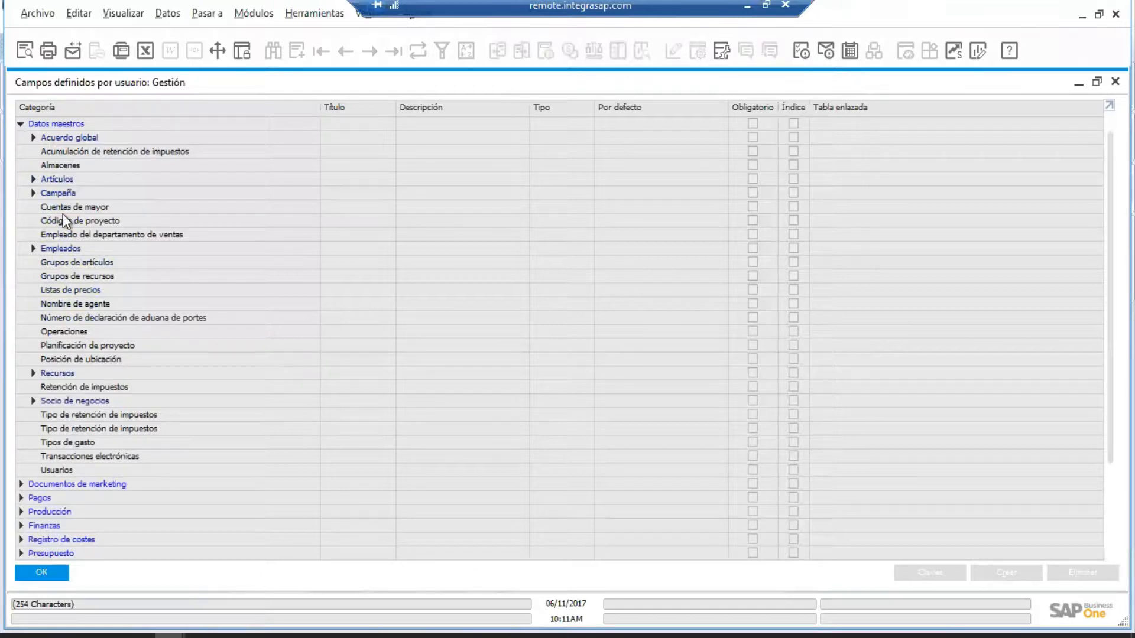
left_click(33, 180)
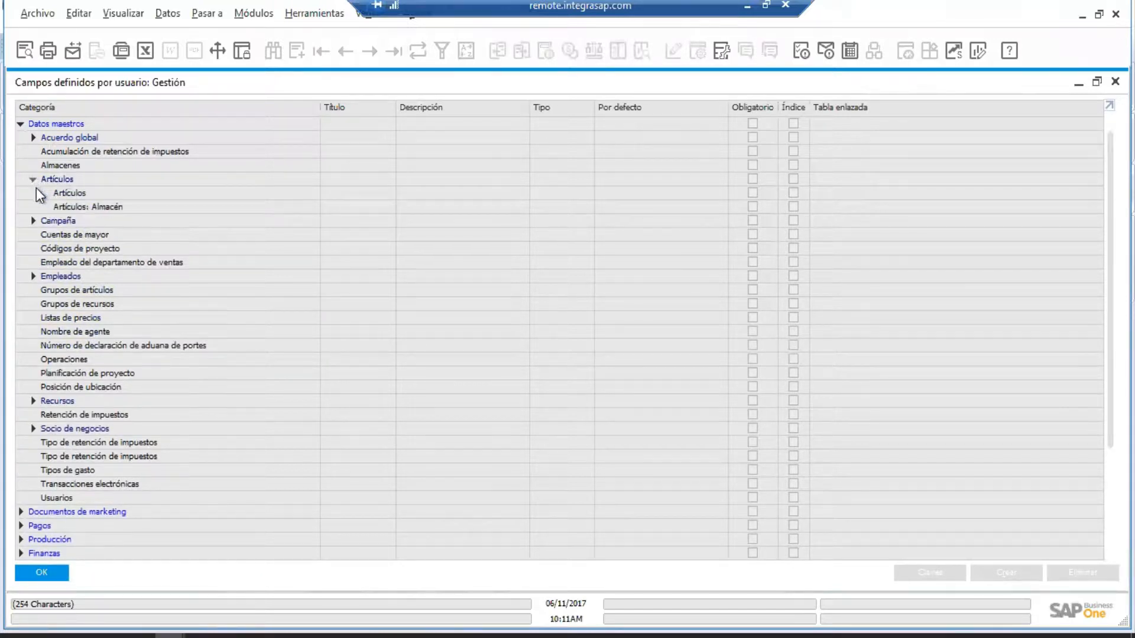
left_click(76, 195)
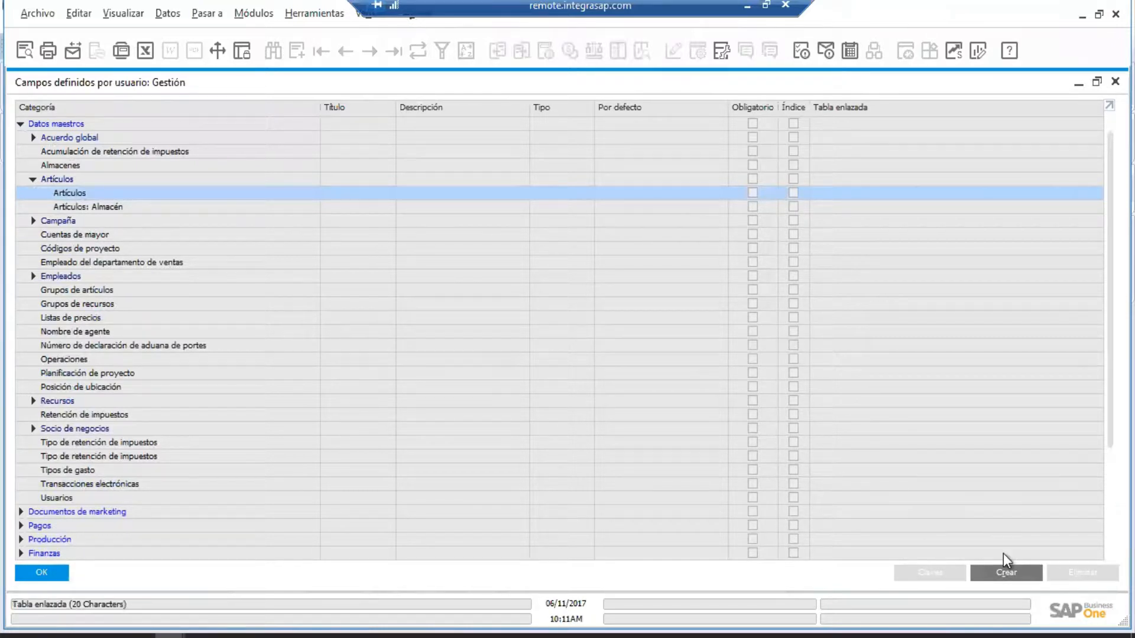
left_click(1006, 574)
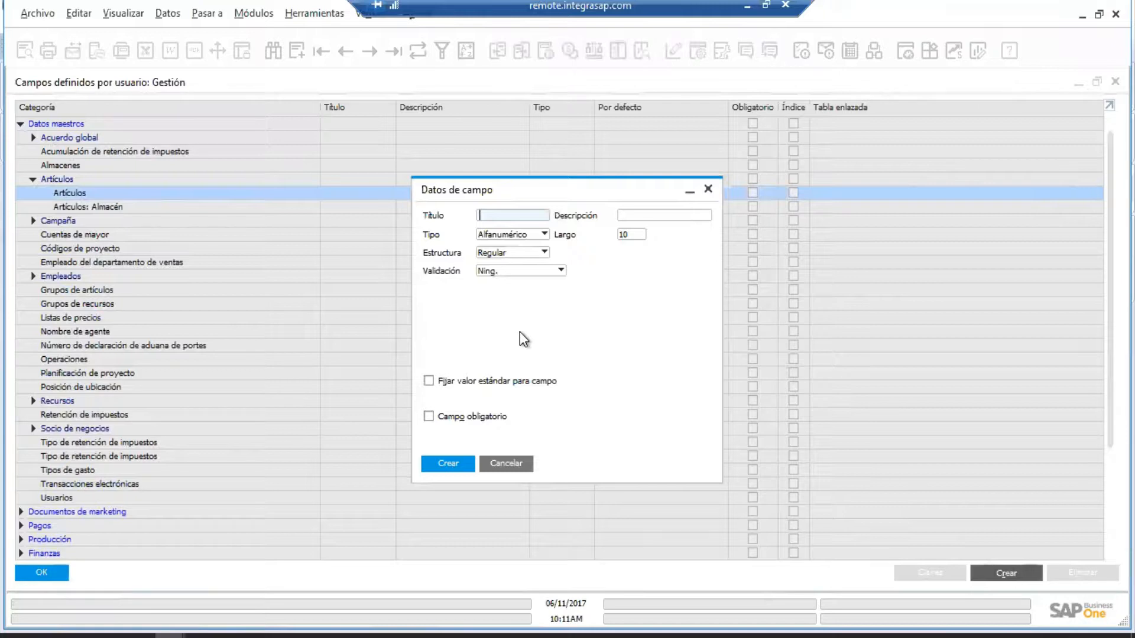
Define an Alfanumérico field titled 'Inmueble', described 'Detelle Inmueble', and create it.
left_click(538, 235)
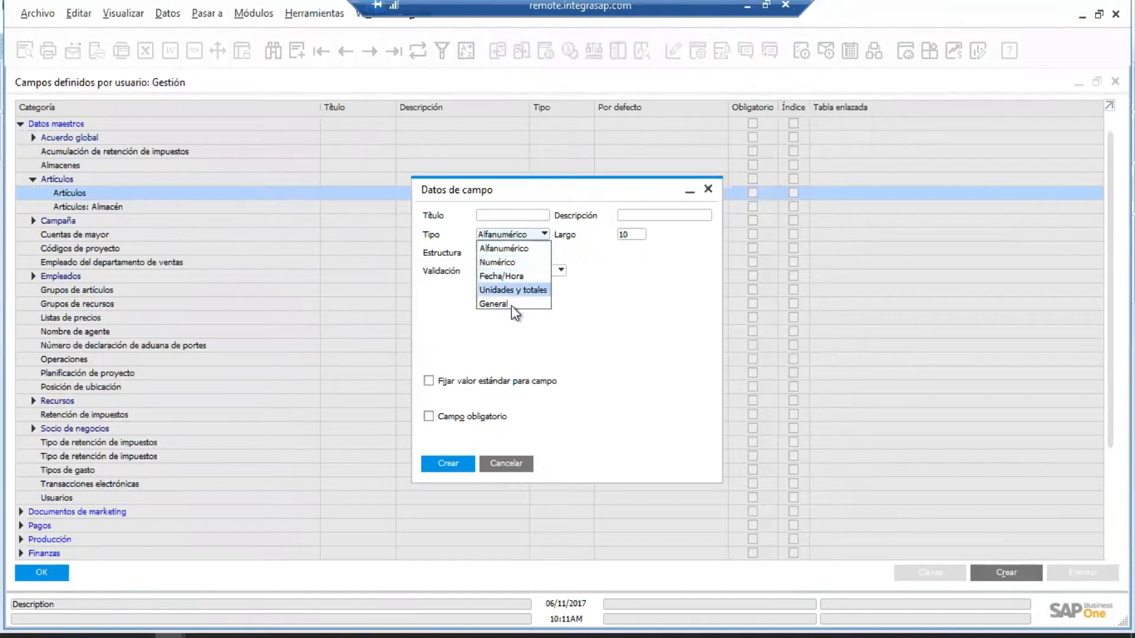
left_click(591, 328)
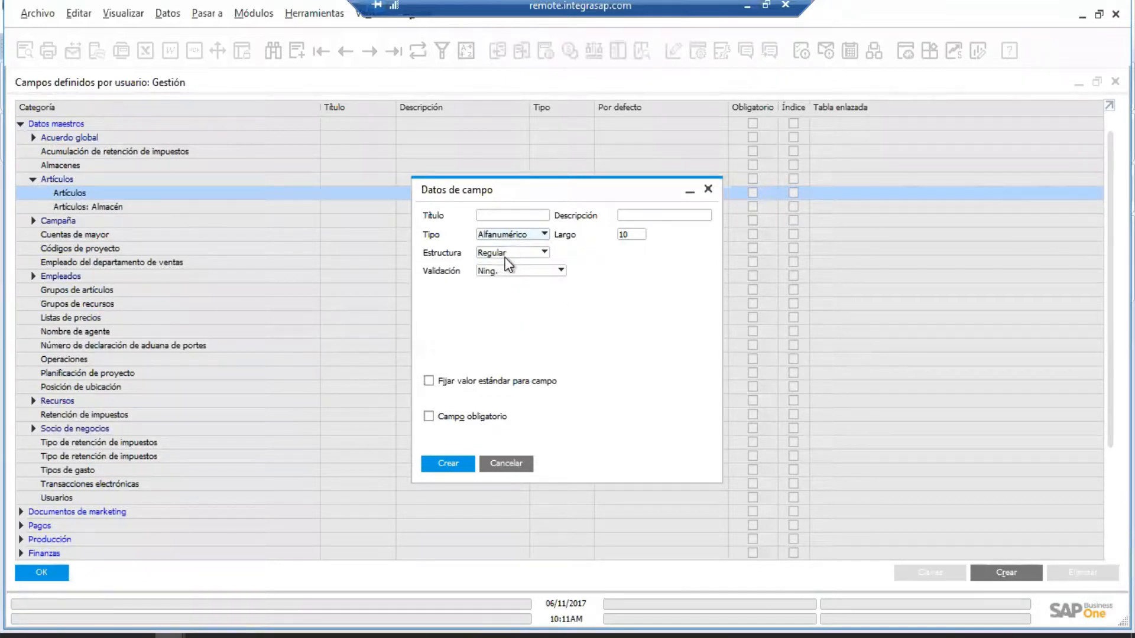
left_click(492, 218)
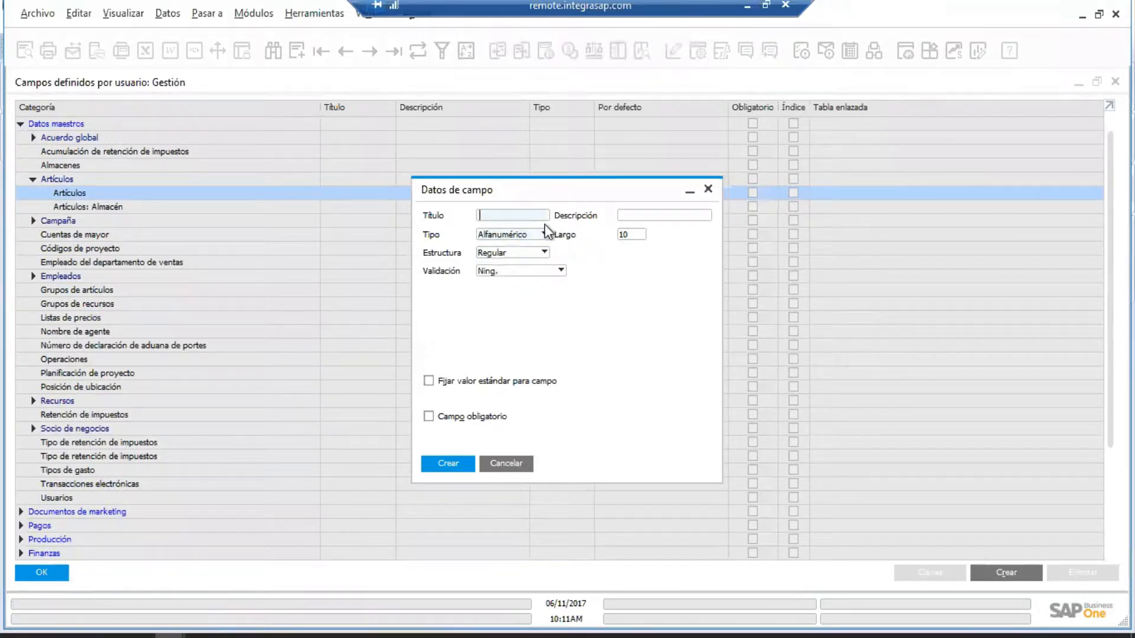
type("Inmueble")
key("Tab")
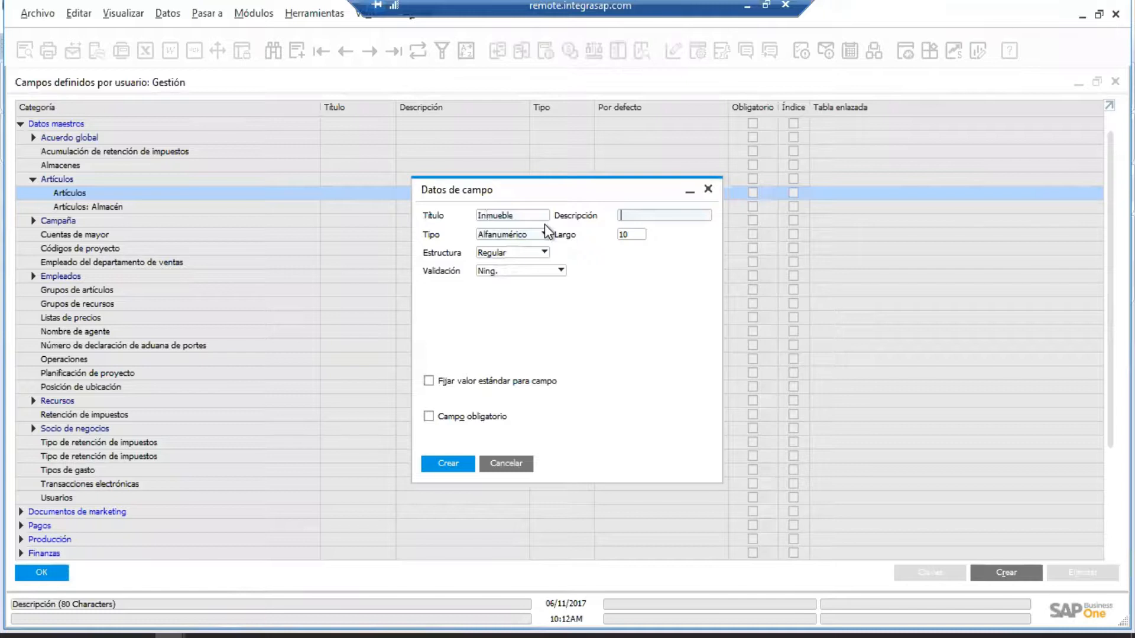
type("Detalles de")
key("BackSpace")
key("BackSpace")
key("BackSpace")
key("BackSpace")
key("BackSpace")
type("e Inmueble")
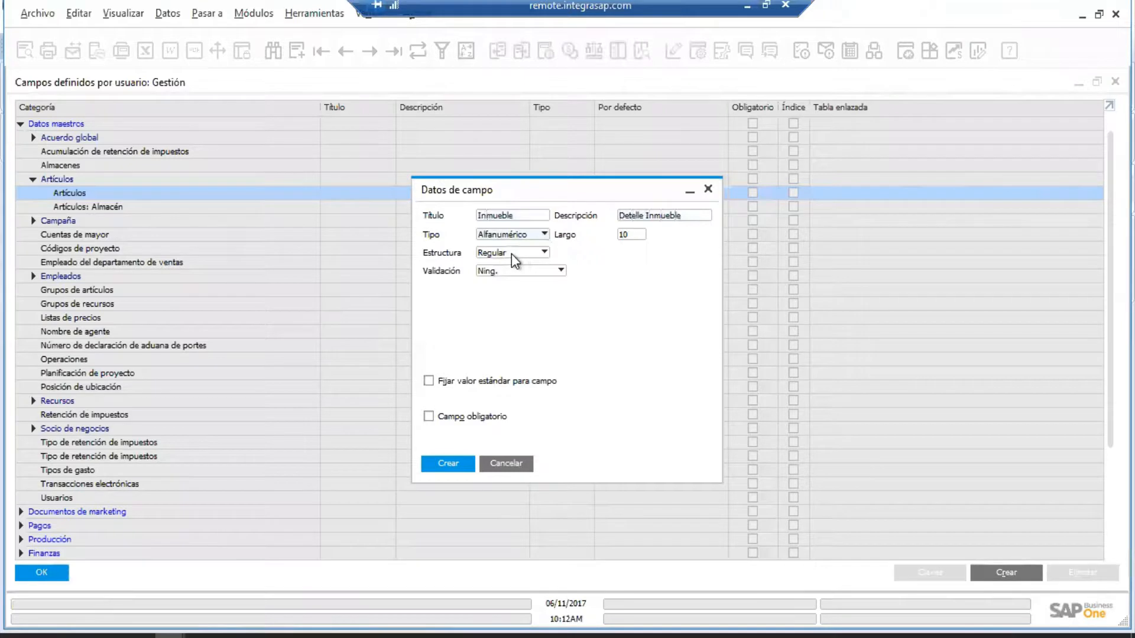
left_click(452, 467)
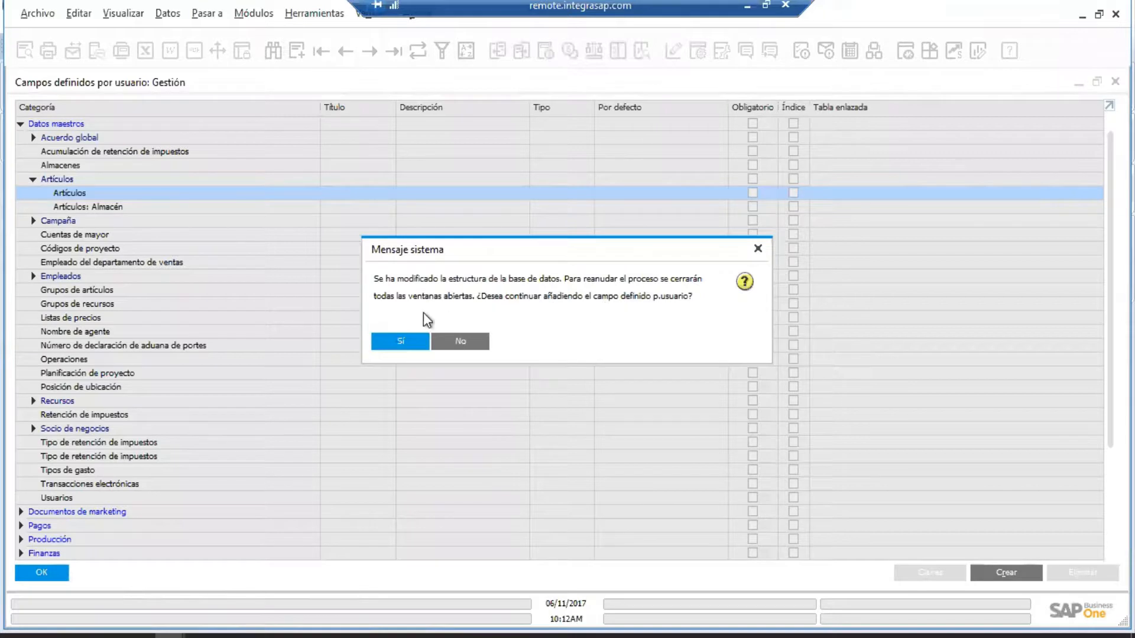
Answer Sí to add the Inmueble field to the database.
left_click(407, 341)
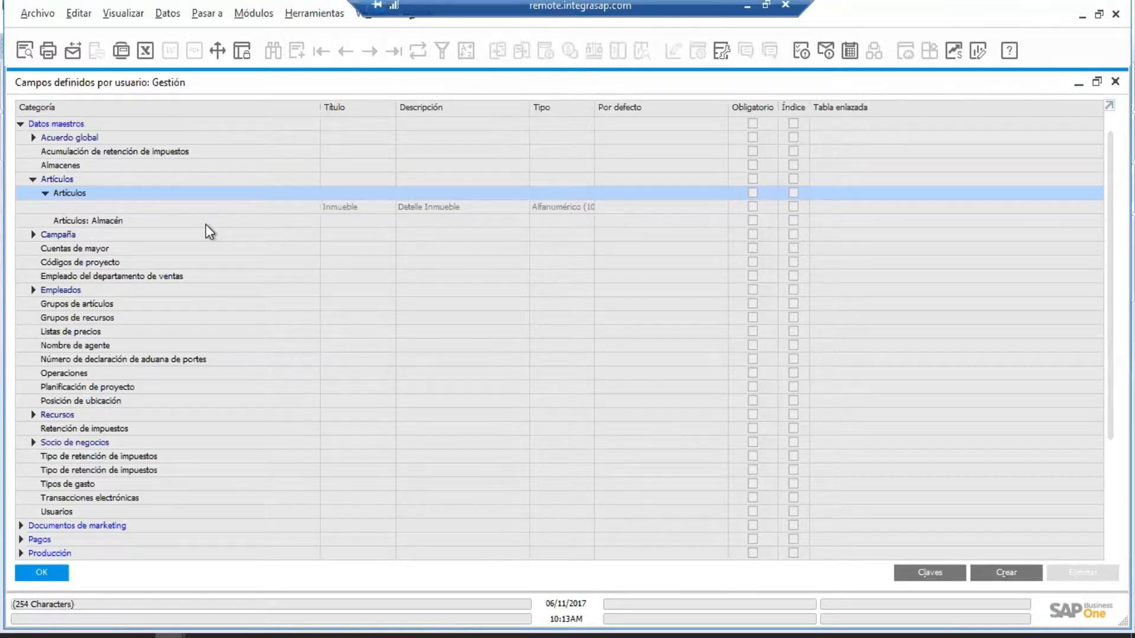
Close the user-defined fields window and open Inventario > Datos maestros de artículo.
left_click(51, 577)
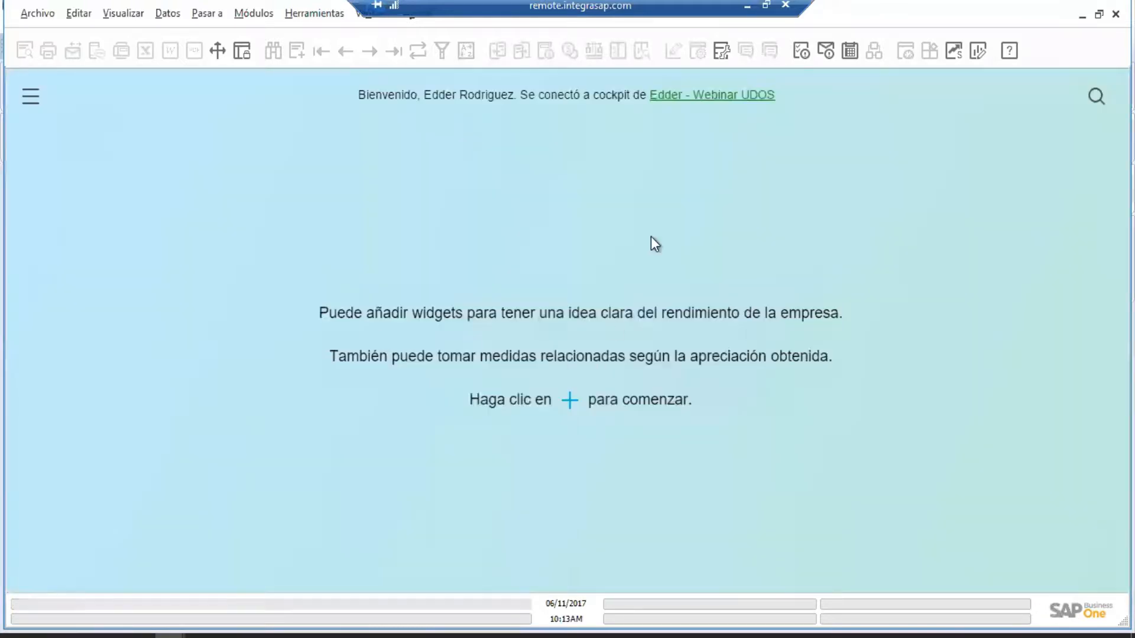
left_click(260, 16)
left_click(257, 7)
left_click(257, 13)
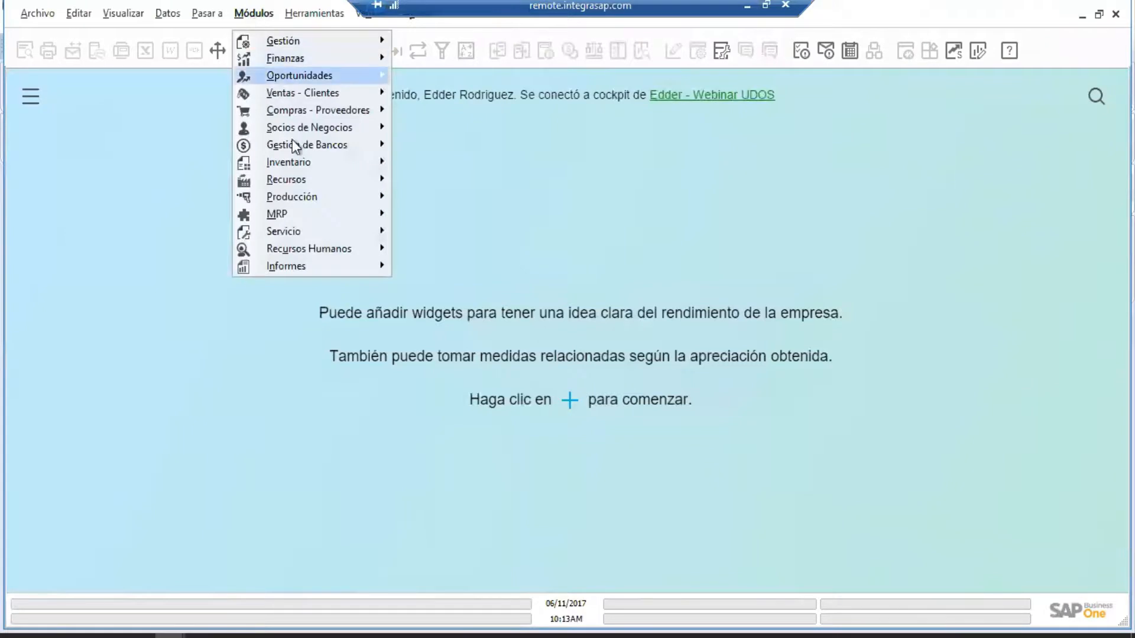
mouse_move(296, 166)
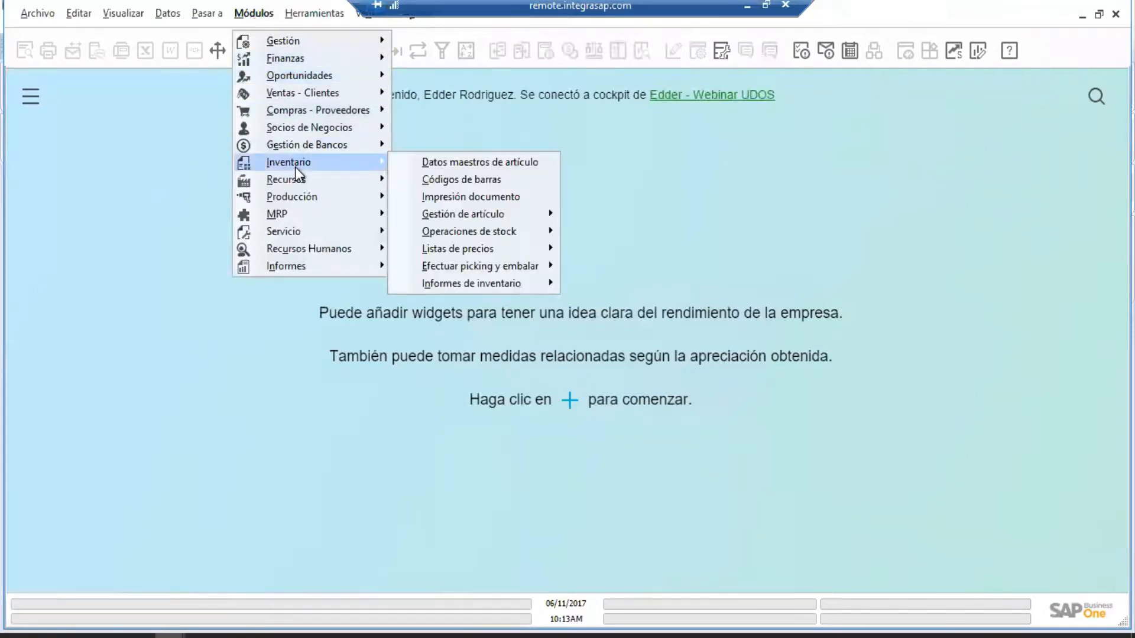
left_click(497, 166)
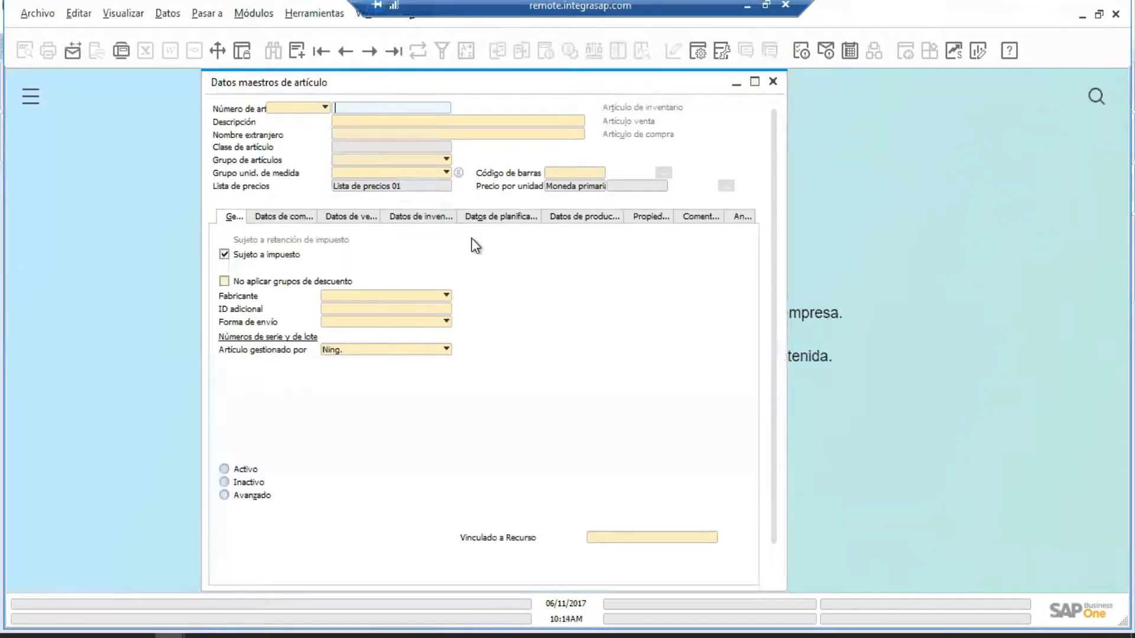
Show the user-defined fields panel in Add mode and test typing in Detelle Inmueble.
left_click(124, 13)
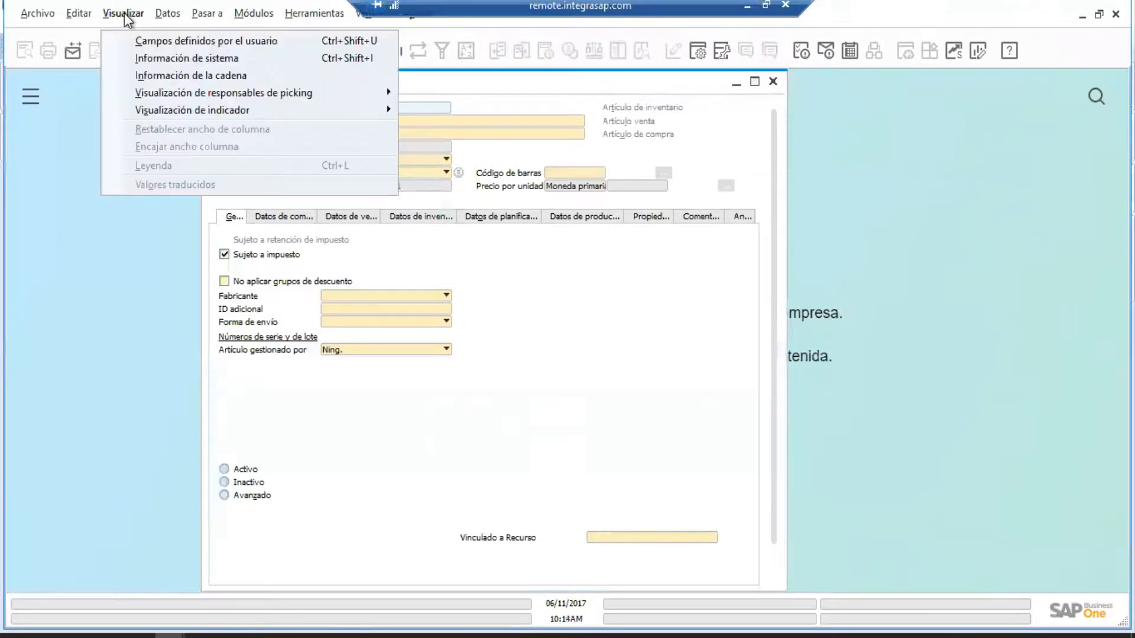
left_click(193, 44)
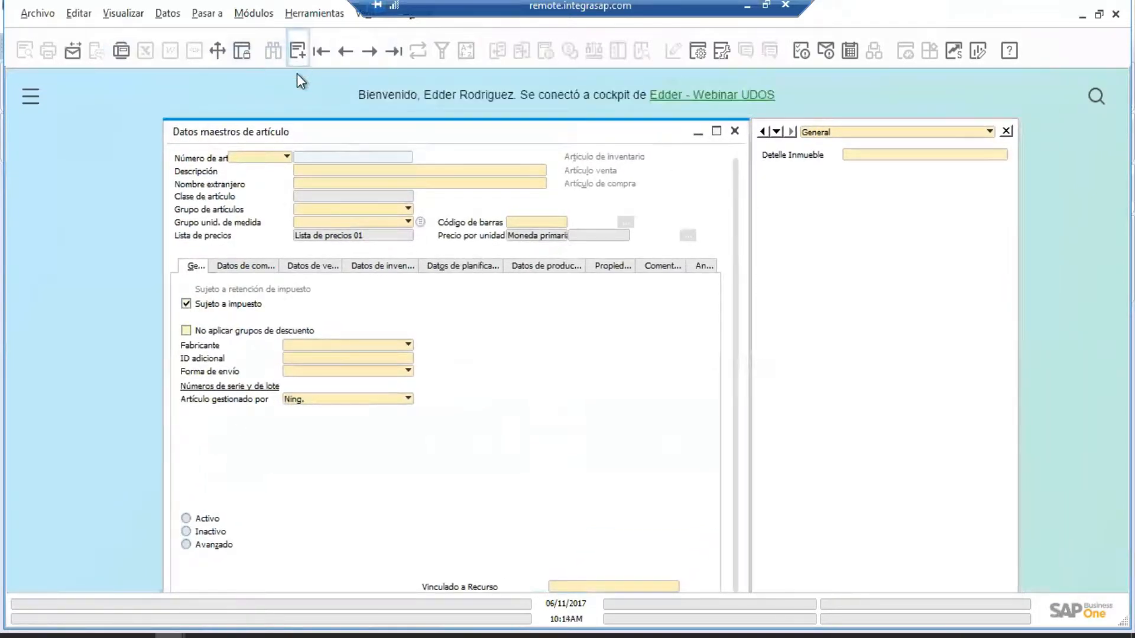
left_click(297, 52)
left_click(863, 156)
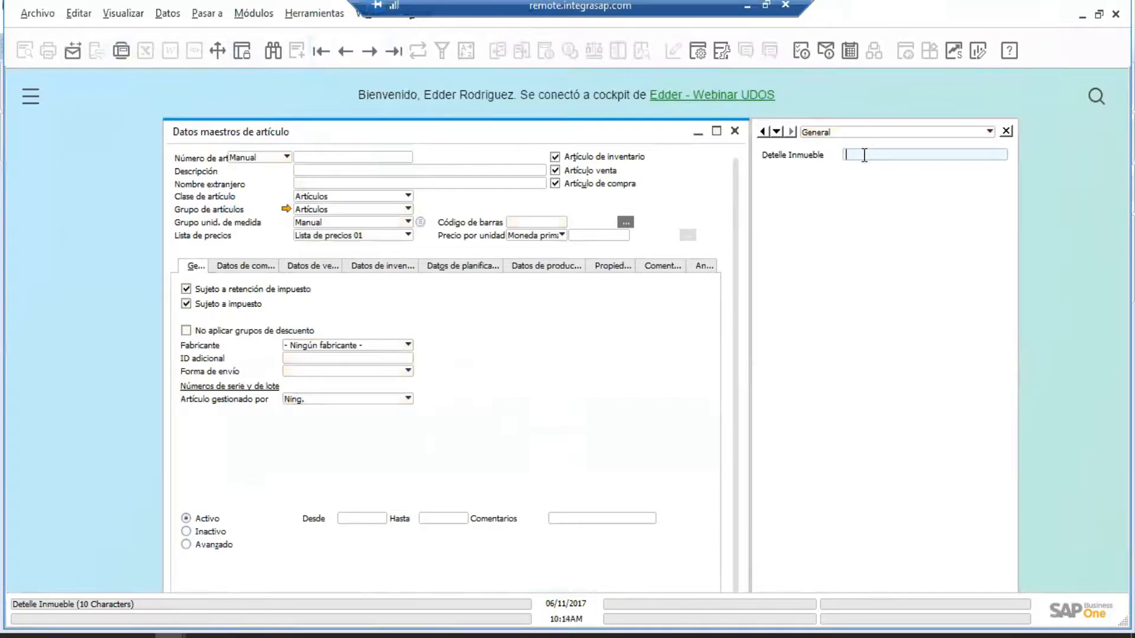
type("sdfsdfsdfs")
key("BackSpace")
key("BackSpace")
key("BackSpace")
key("BackSpace")
key("BackSpace")
key("BackSpace")
key("BackSpace")
key("BackSpace")
key("BackSpace")
key("BackSpace")
Close the item master data form without saving and switch to SAP HANA Studio.
left_click_drag(581, 130, 559, 101)
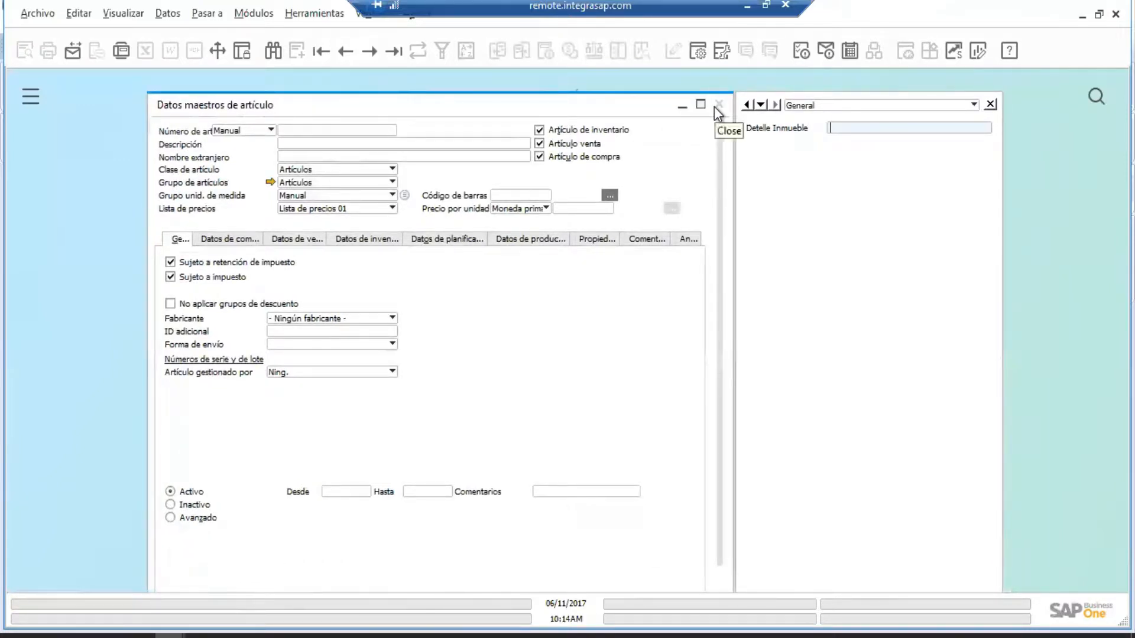
left_click(714, 106)
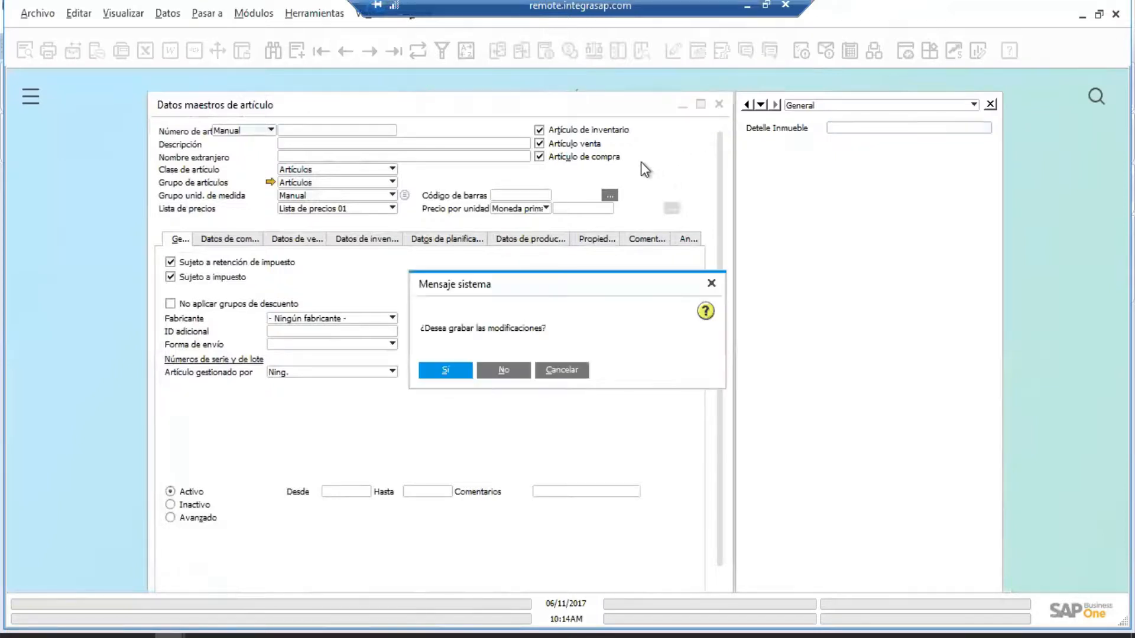
left_click(504, 370)
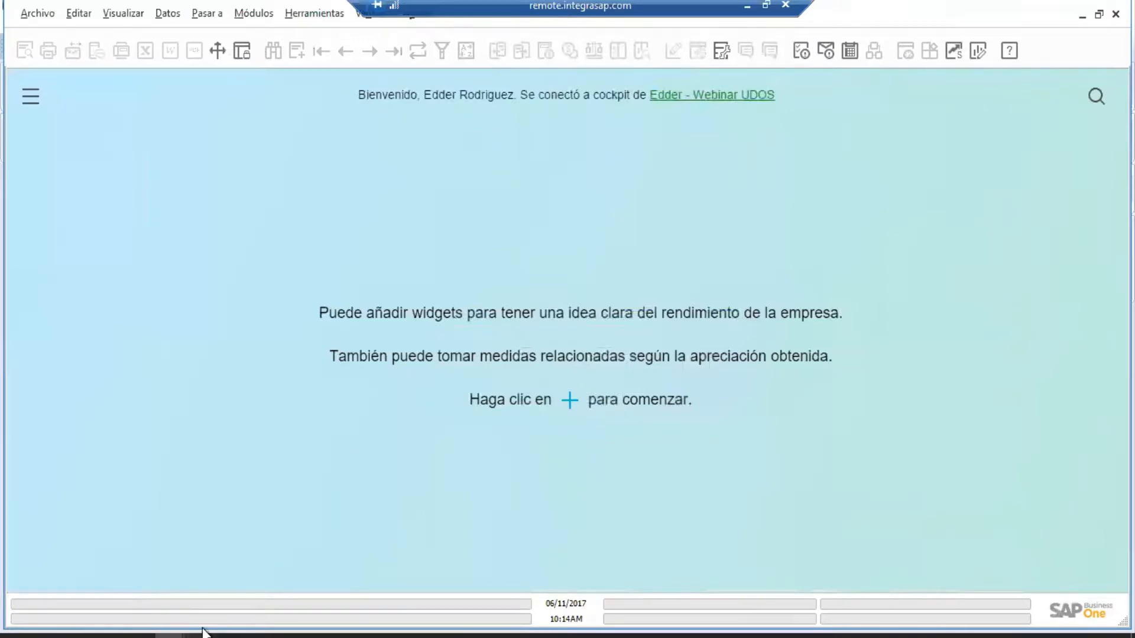
mouse_move(202, 630)
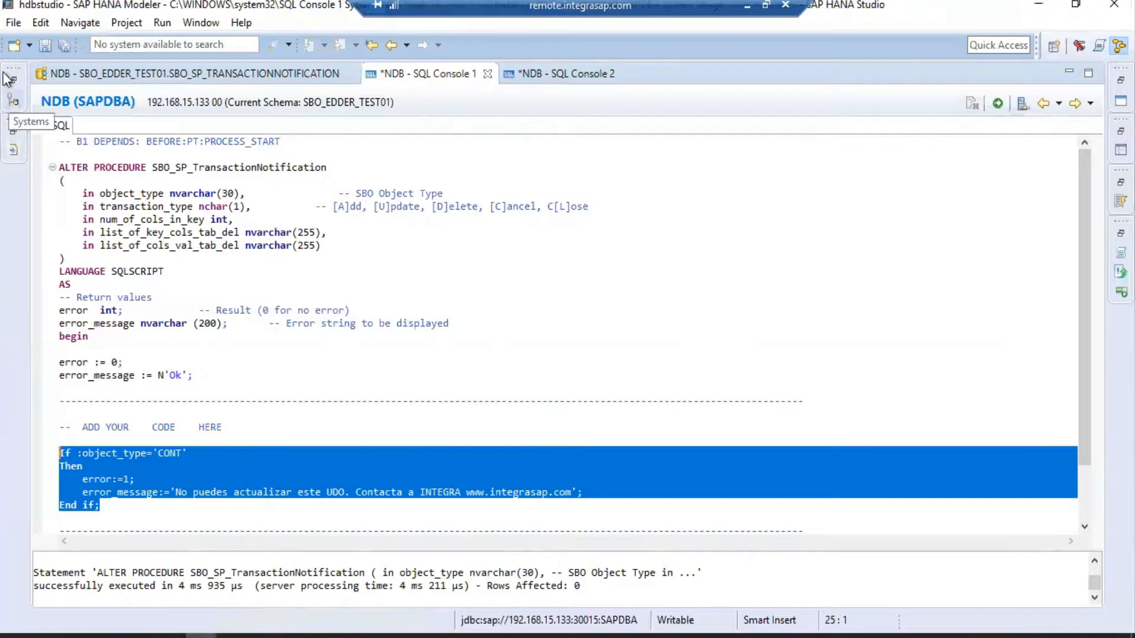
Filter the Catalog to *SBO_EDDER_* schemas and expand SBO_EDDER_W201707.
left_click(12, 105)
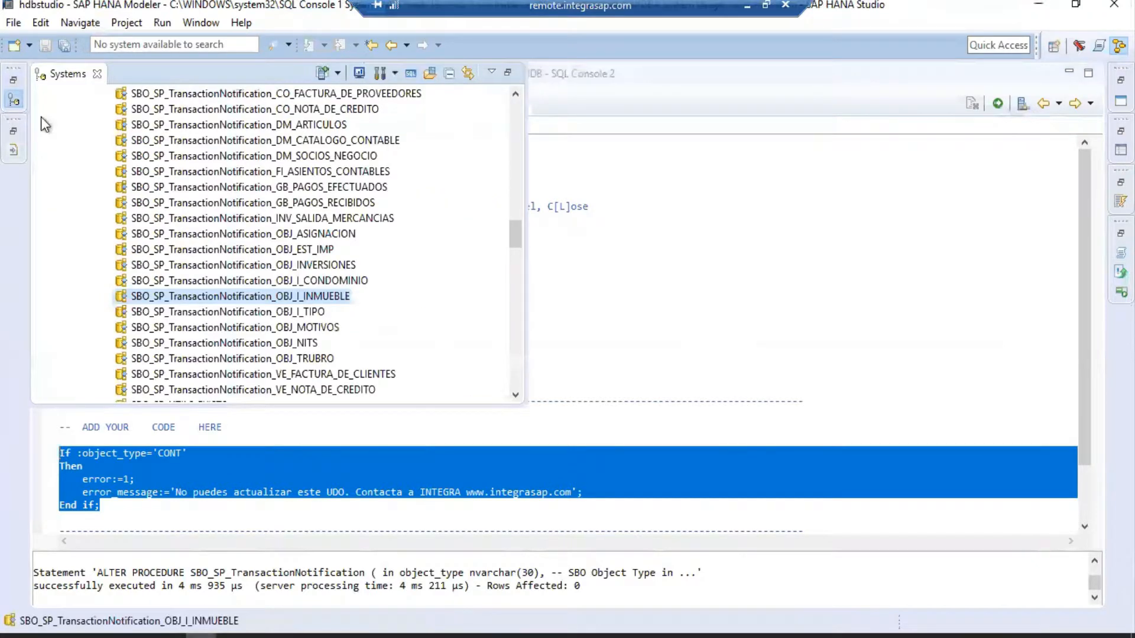
left_click_drag(512, 233, 514, 112)
left_click(57, 141)
left_click(106, 142)
right_click(109, 141)
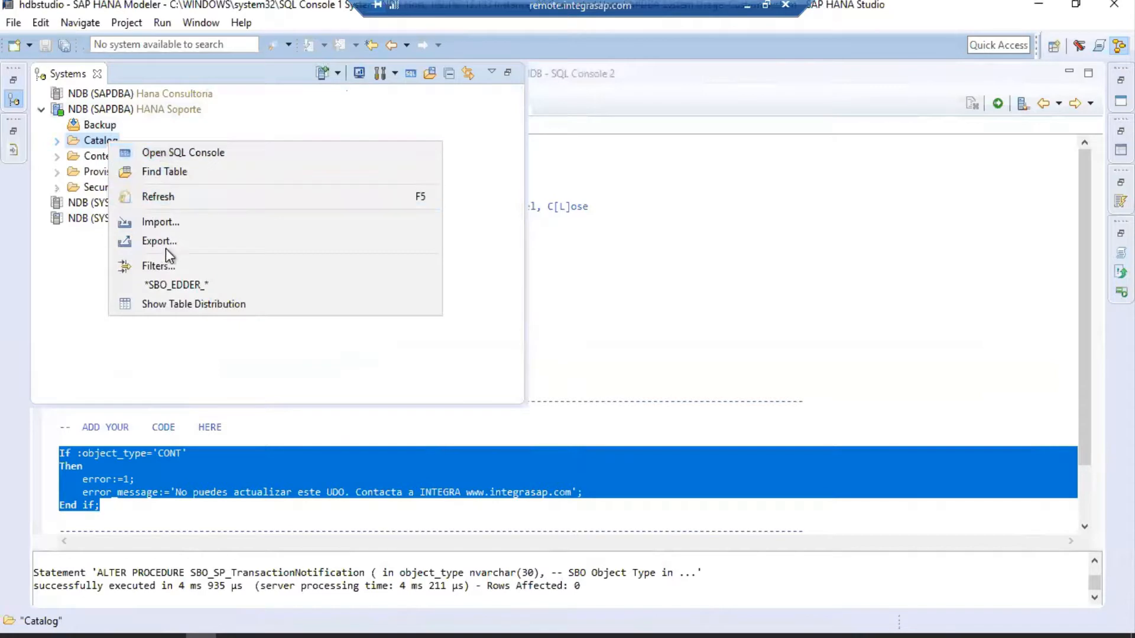
left_click(175, 284)
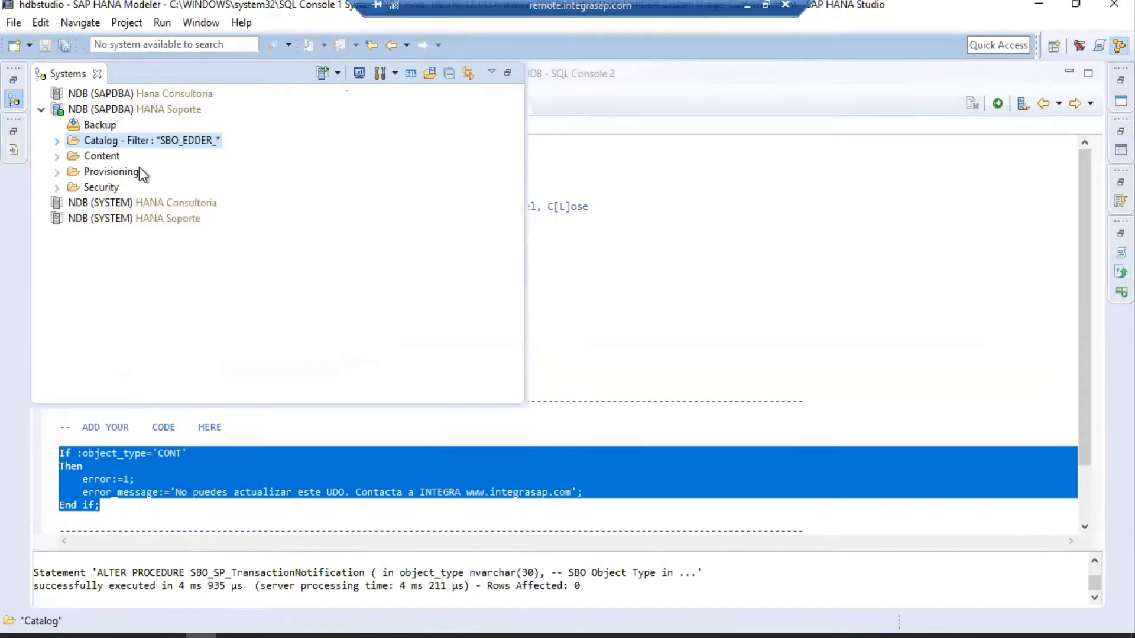
left_click(57, 141)
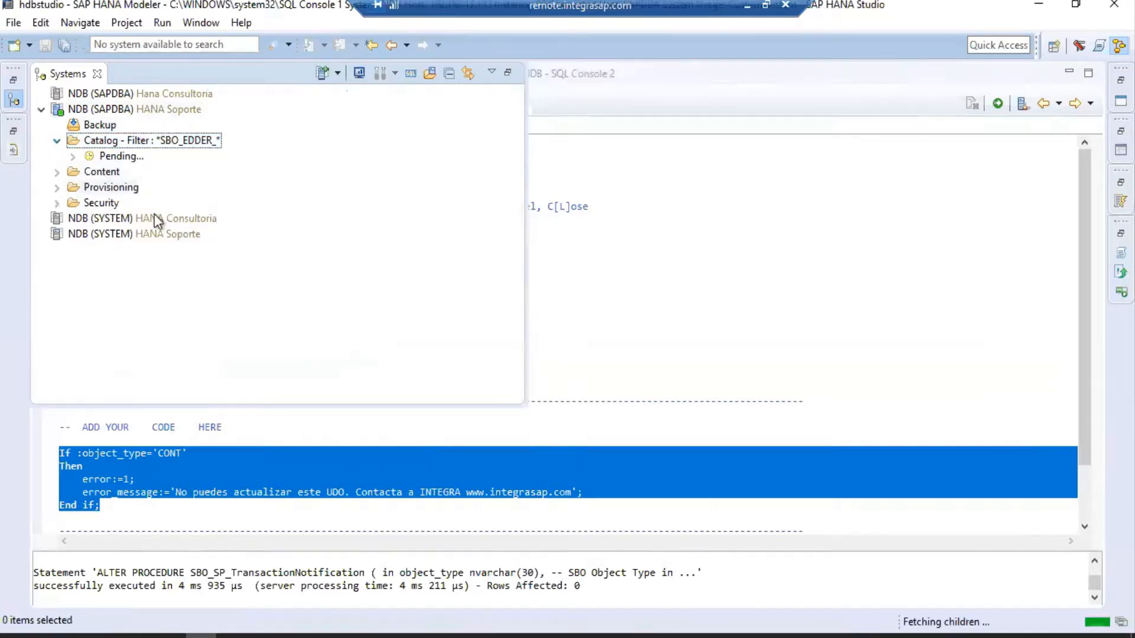
left_click(106, 236)
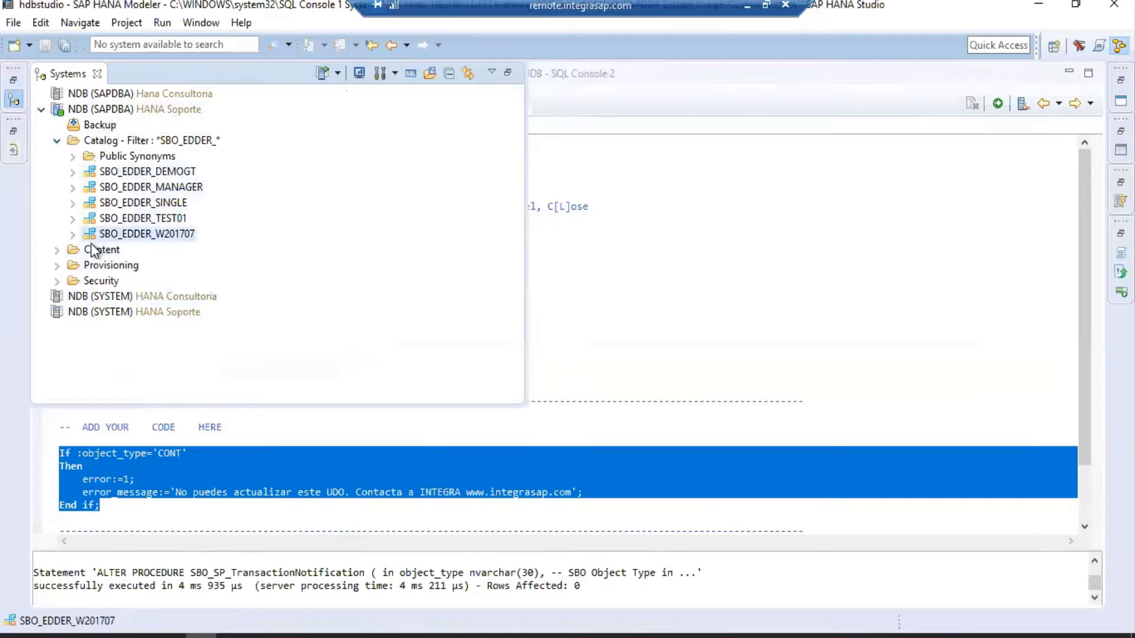
left_click(73, 234)
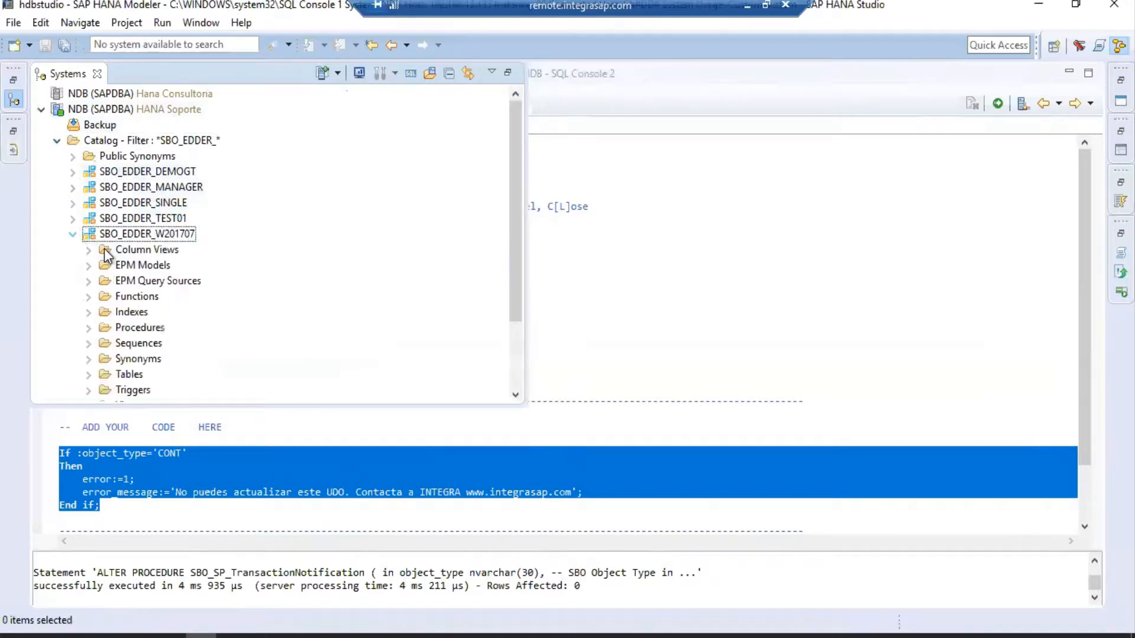
Filter the Tables folder to OITM and open the OITM table definition.
scroll(108, 331, "down", 1)
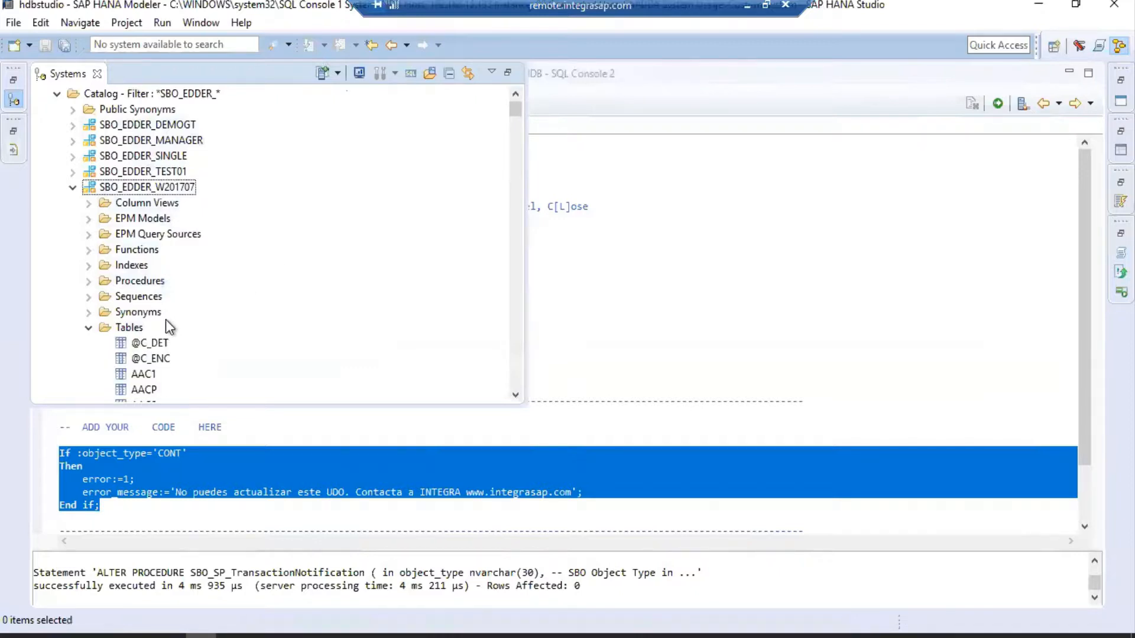
scroll(165, 320, "down", 2)
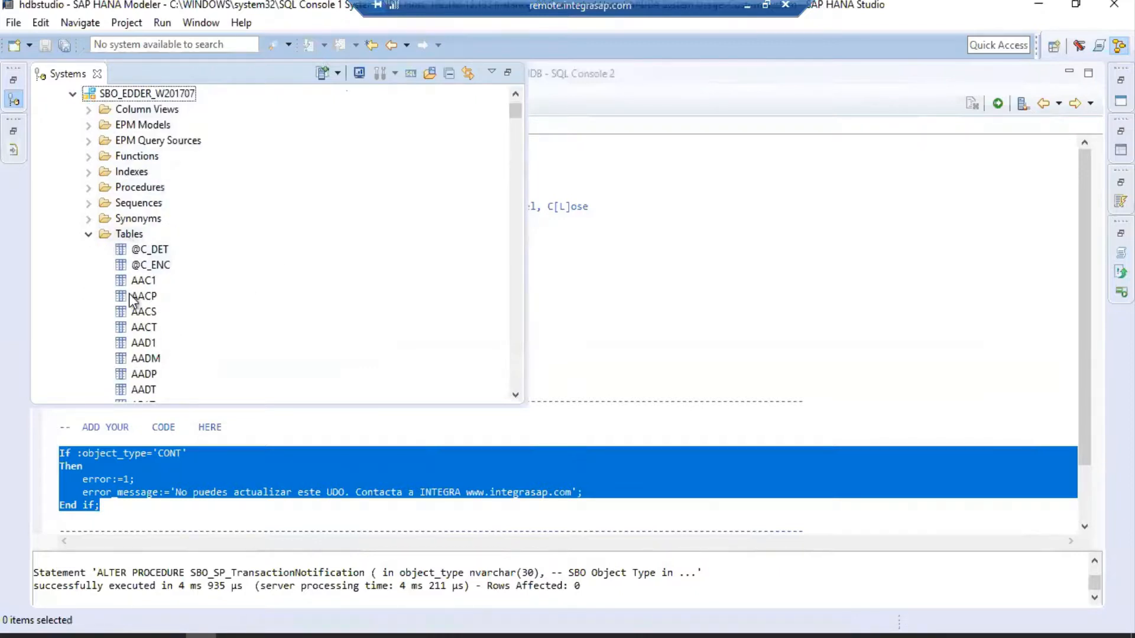
left_click(147, 300)
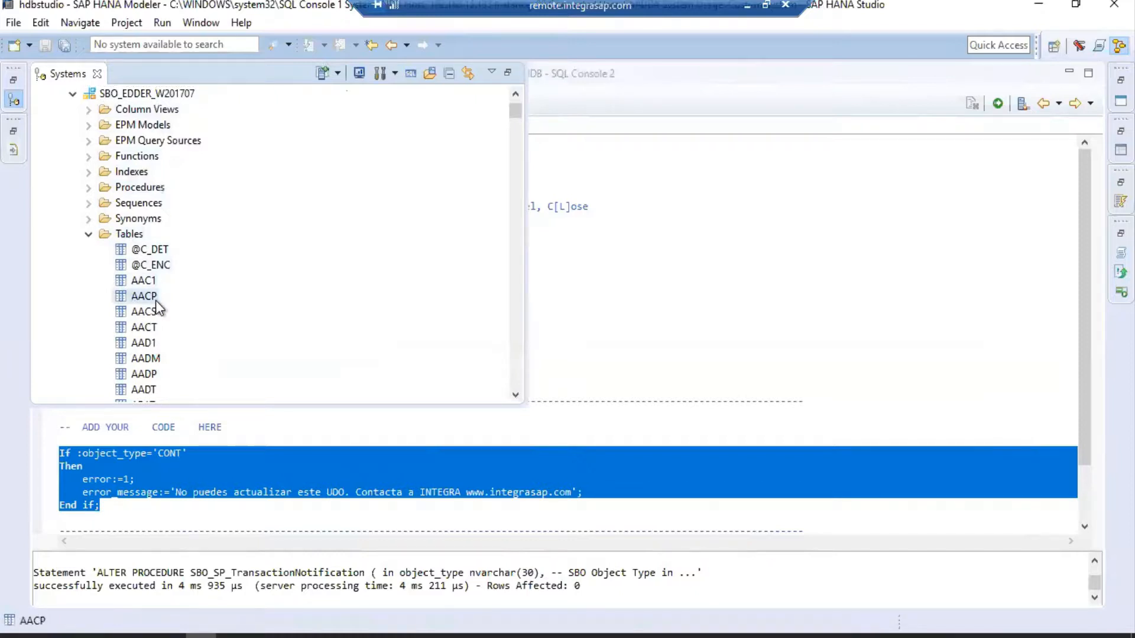
left_click(121, 235)
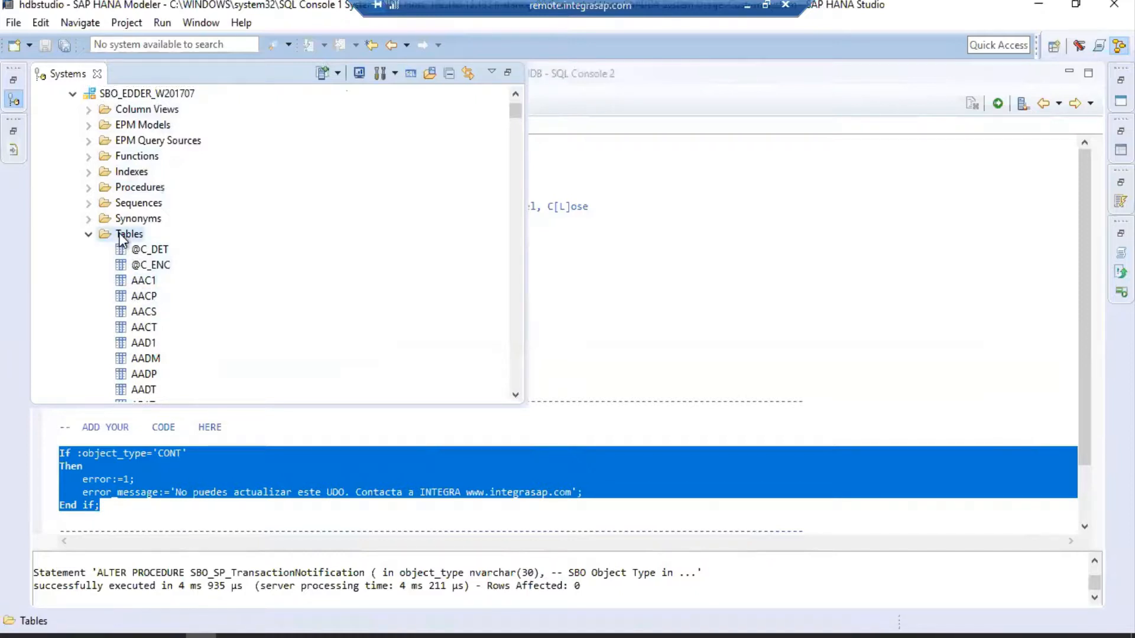
right_click(121, 237)
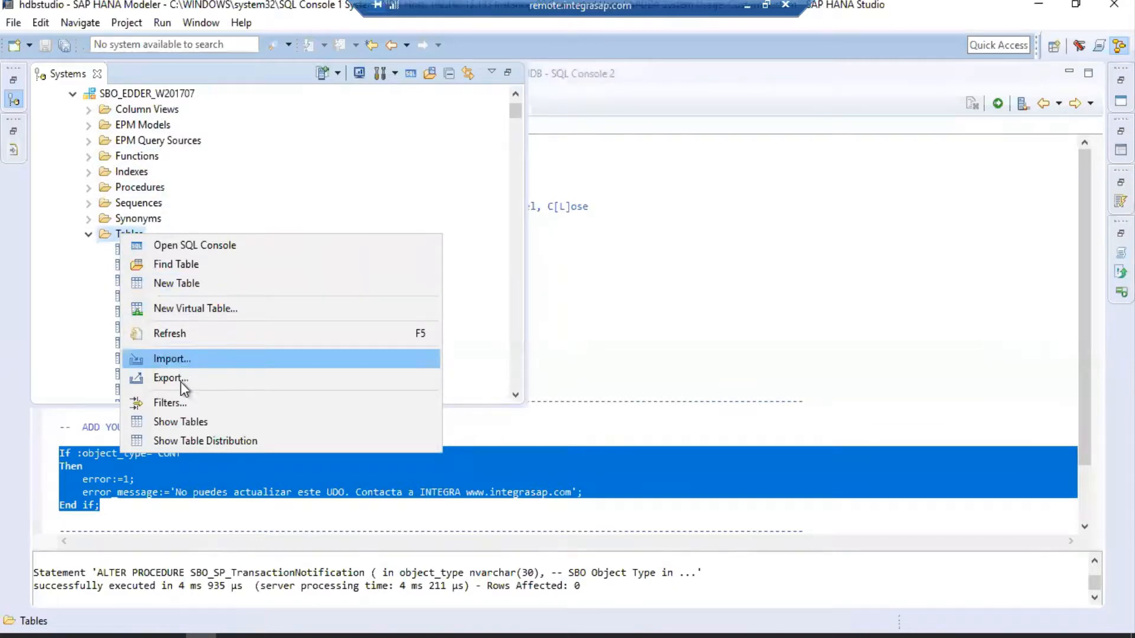
left_click(177, 404)
type("OITM")
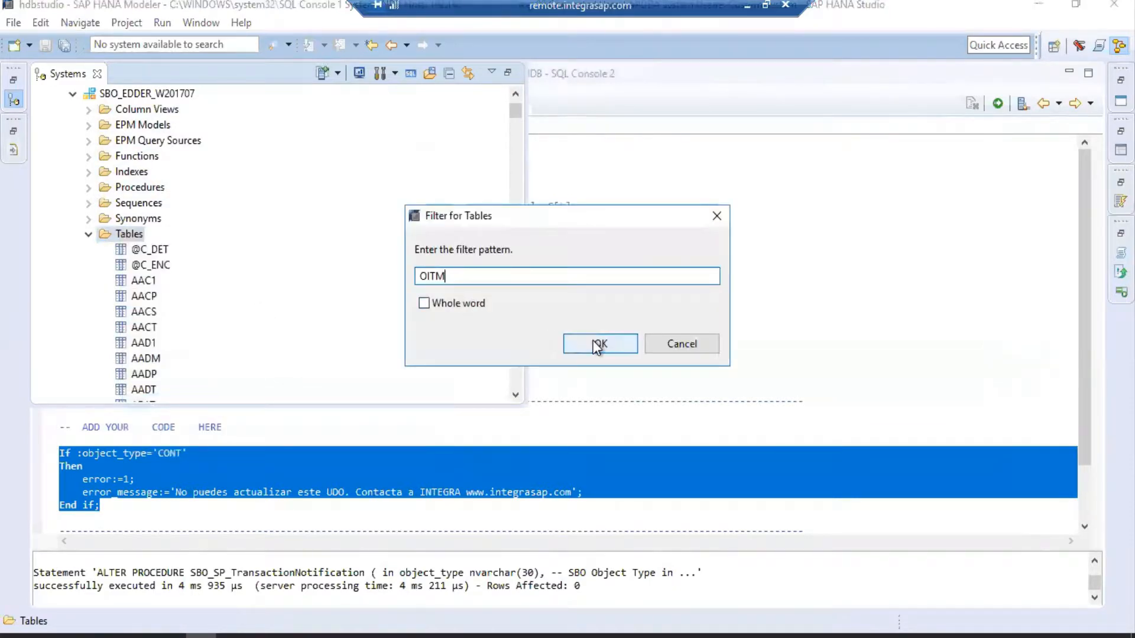
left_click(599, 343)
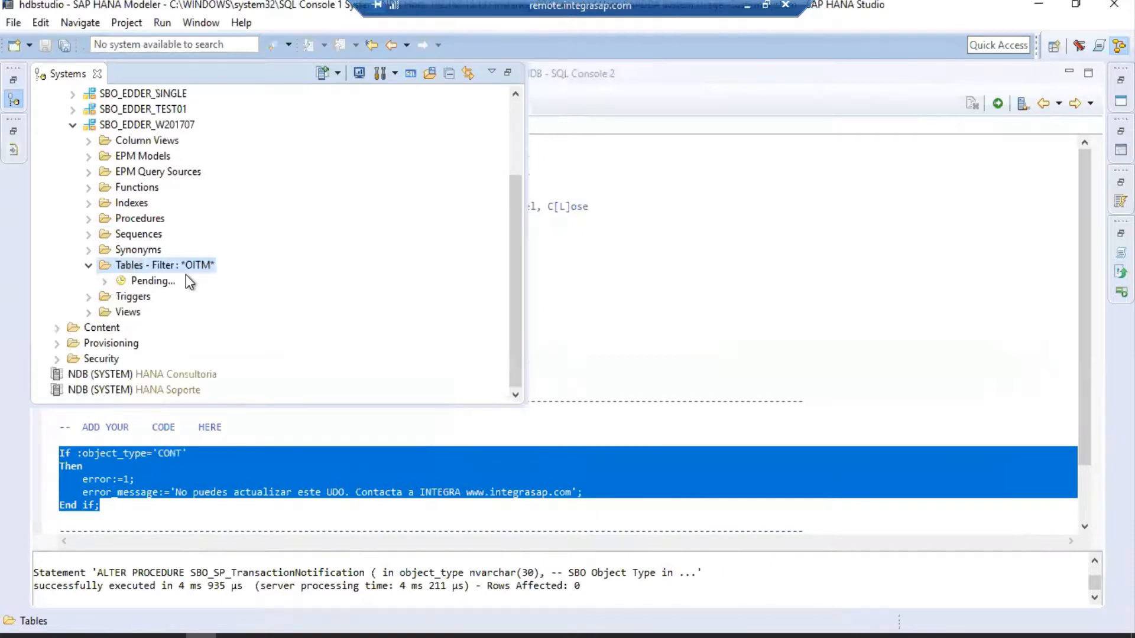
left_click(141, 285)
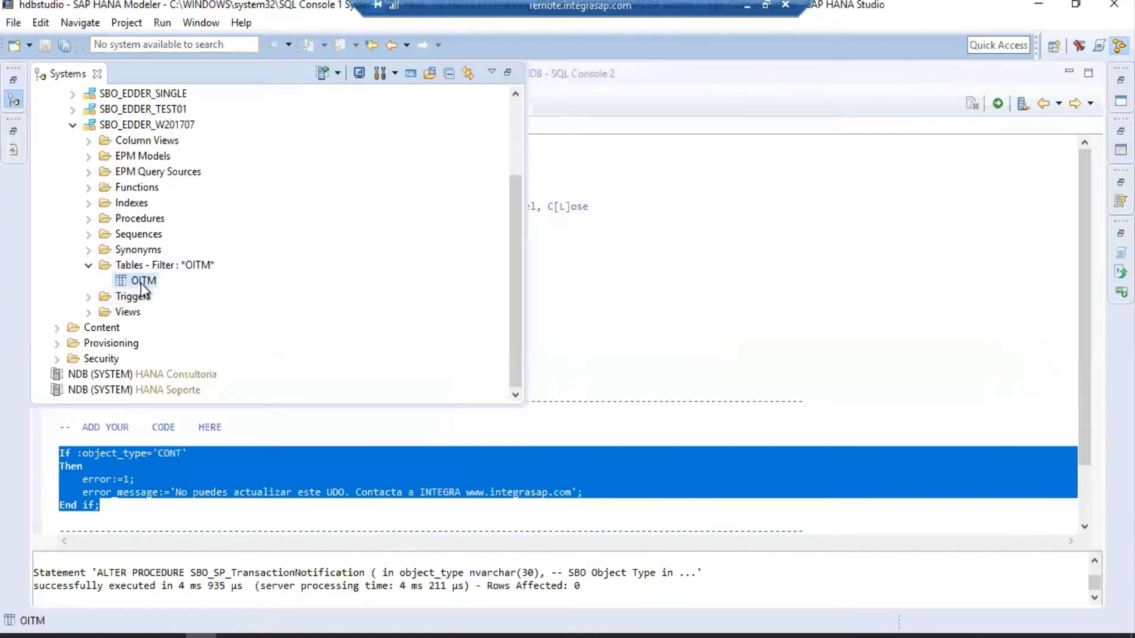
right_click(141, 286)
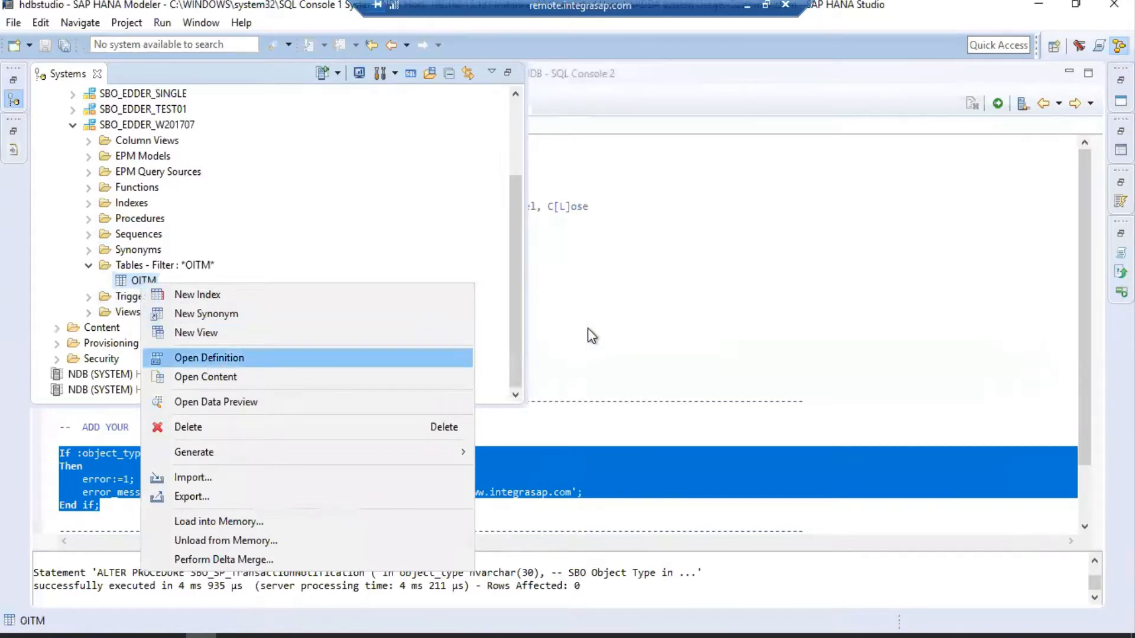
left_click(665, 218)
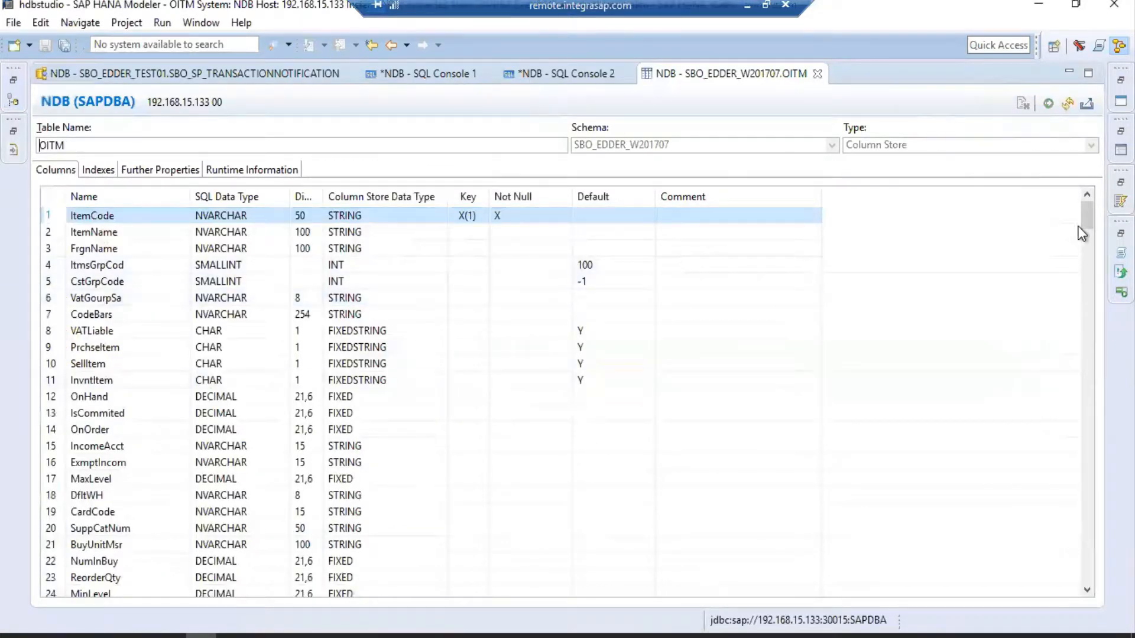
Check the last OITM column, U_Inmueble NVARCHAR 10, then return to SAP Business One.
left_click_drag(1086, 222, 1066, 597)
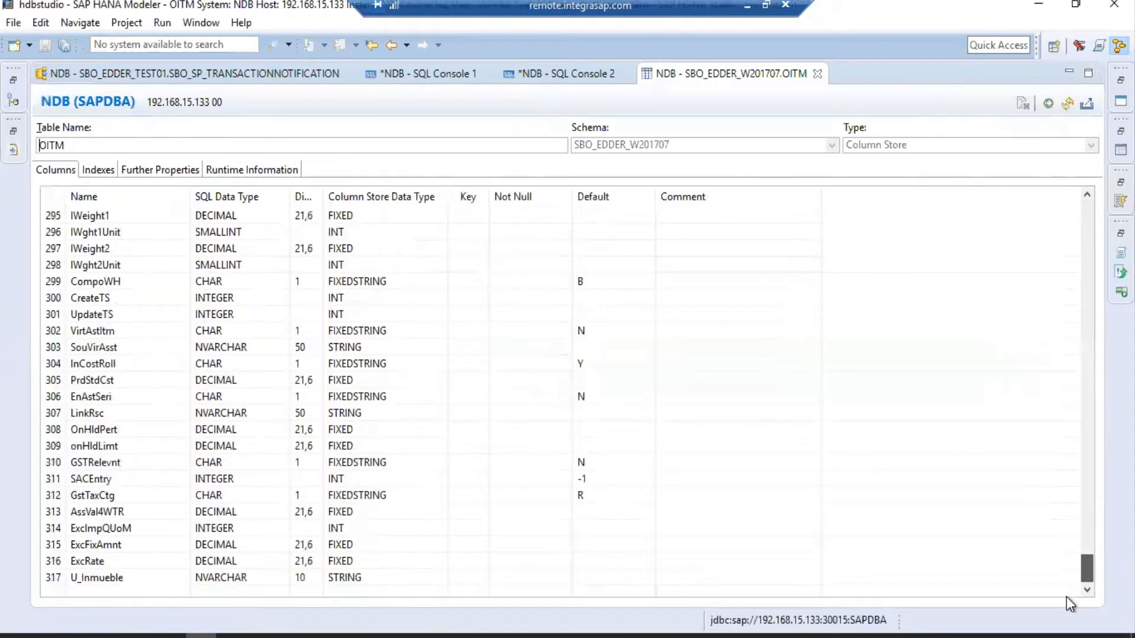
left_click(109, 578)
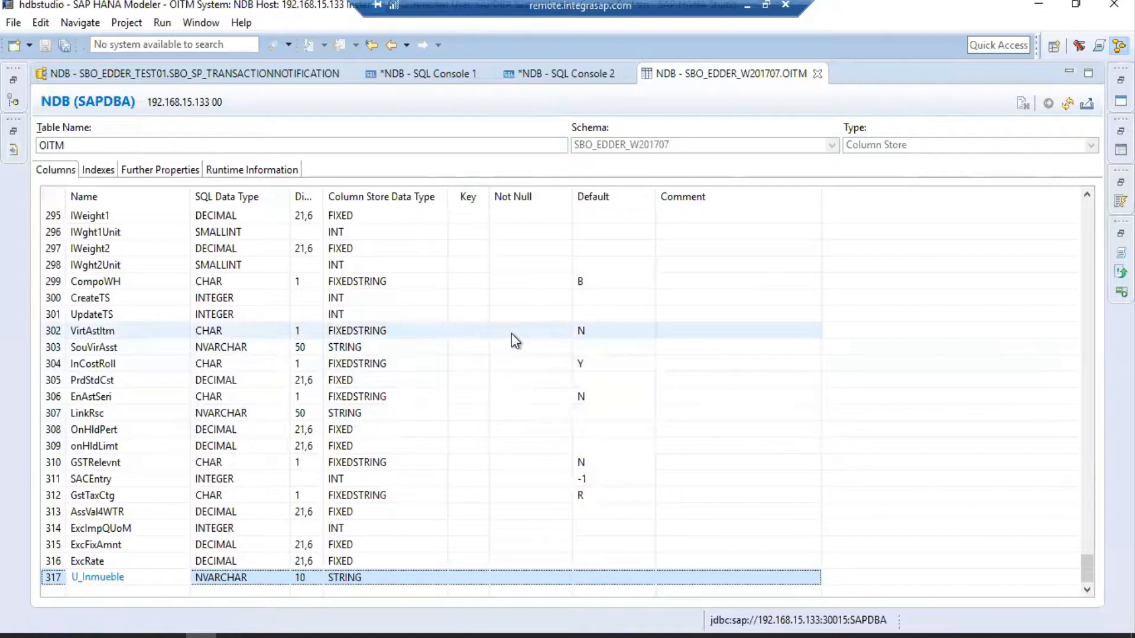
mouse_move(174, 632)
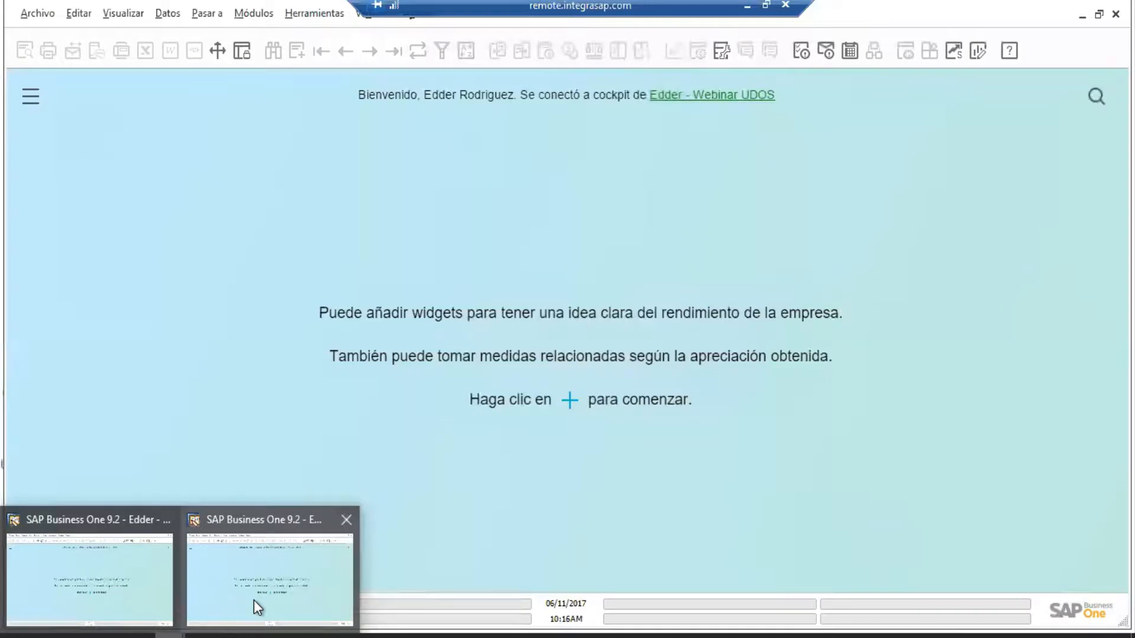
Bring SAP Business One forward and open Campos definidos por usuario: Gestión from Herramientas personalización.
left_click(254, 600)
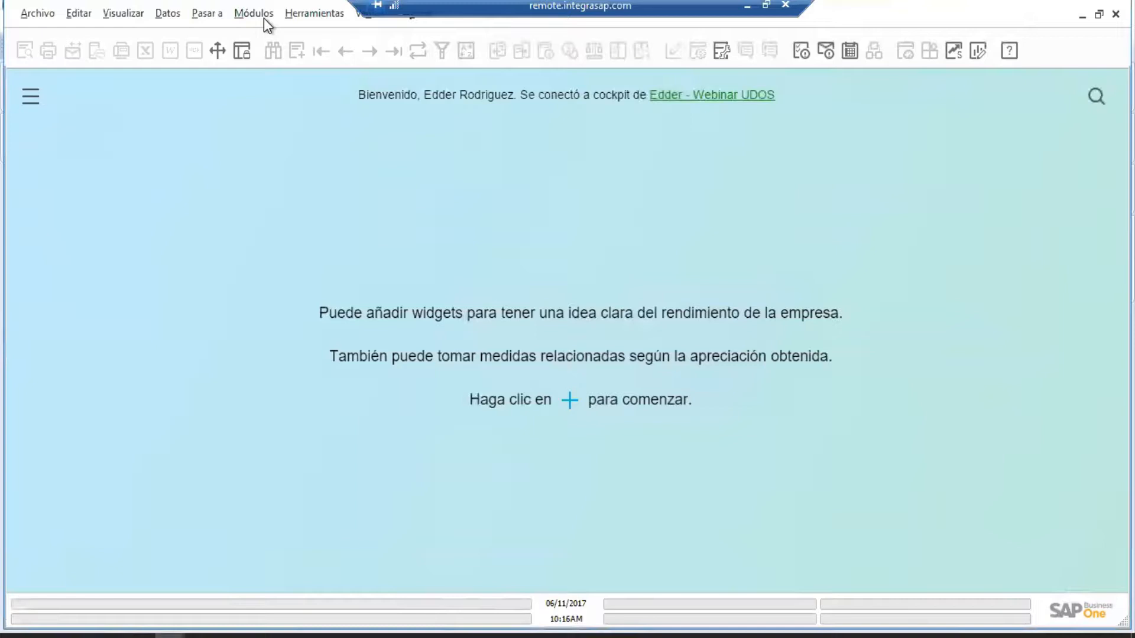
left_click(299, 18)
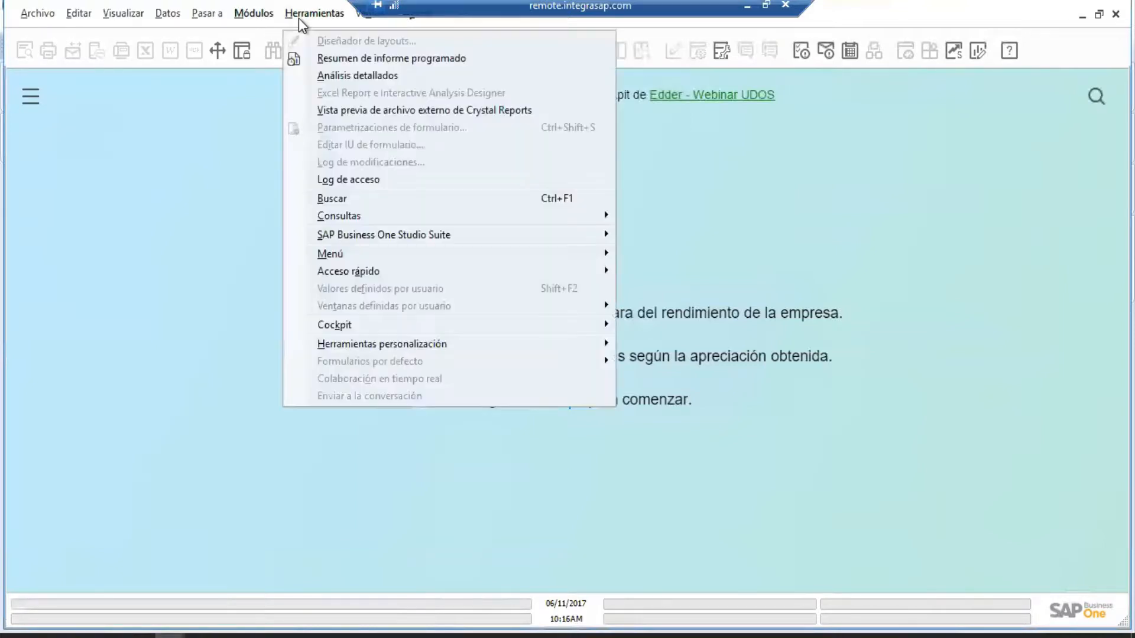
mouse_move(425, 345)
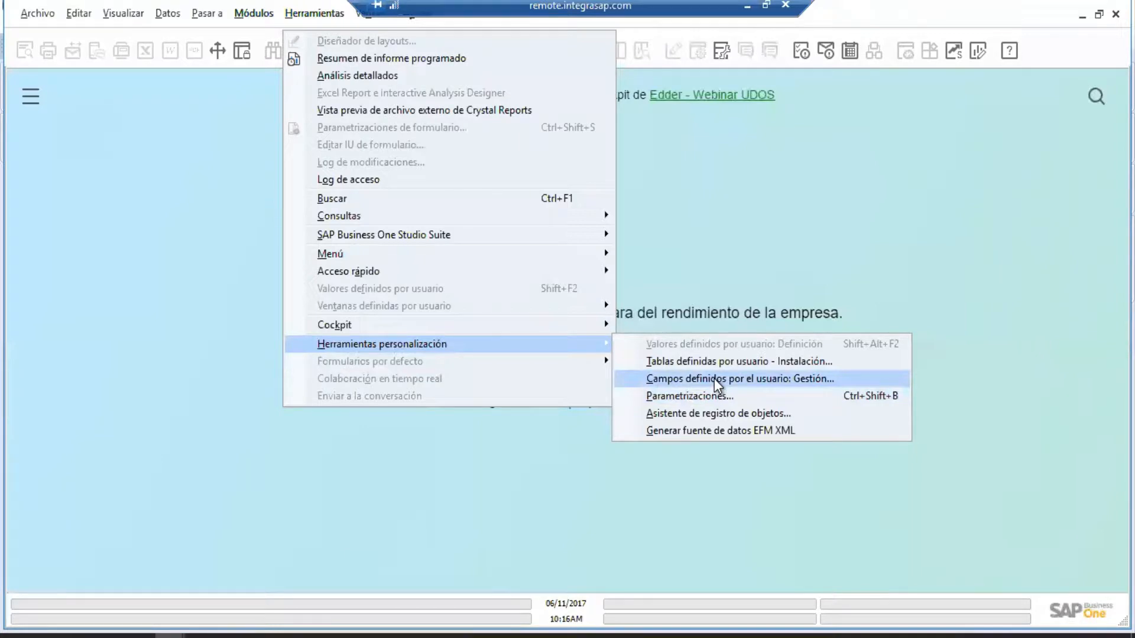
left_click(717, 385)
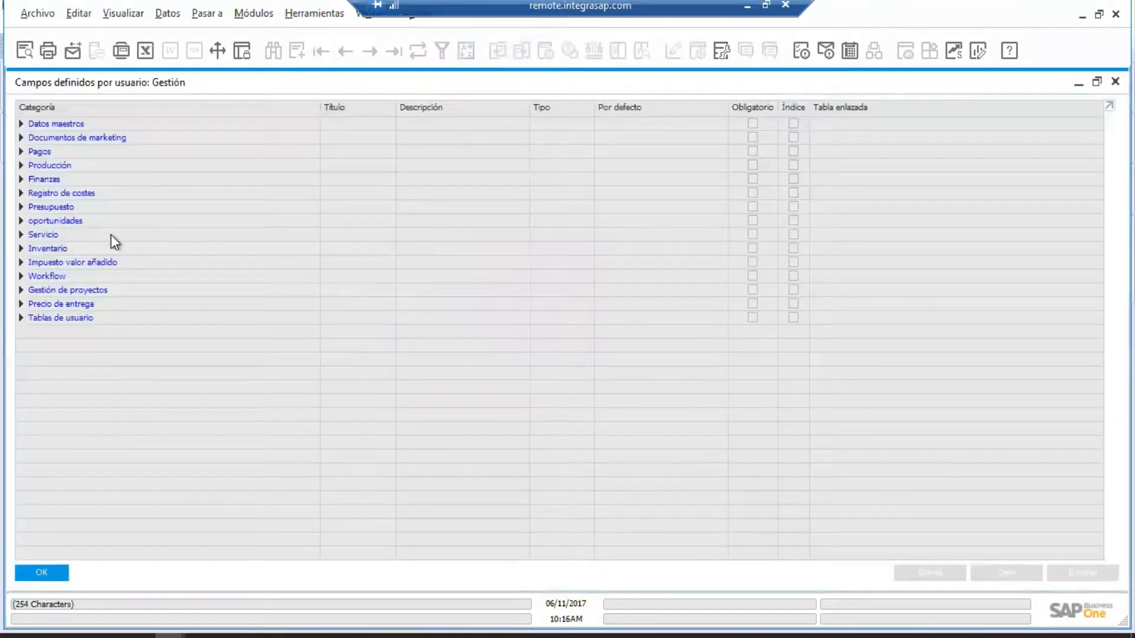
Select the Documentos de marketing > Título category, then open a new Factura de deudores.
left_click(22, 138)
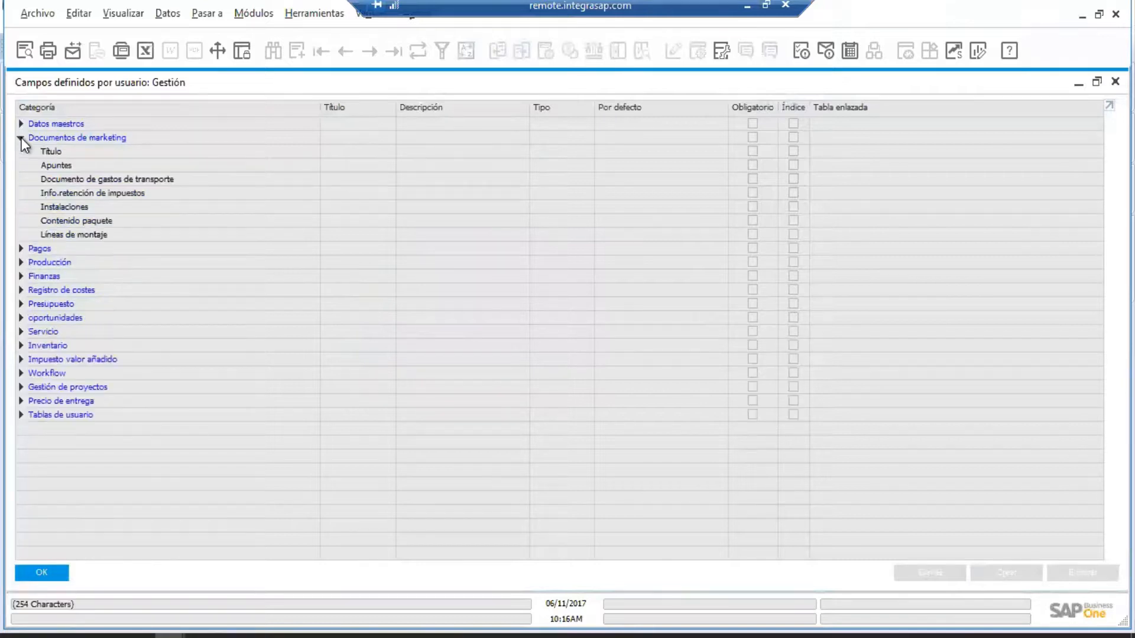
left_click(69, 154)
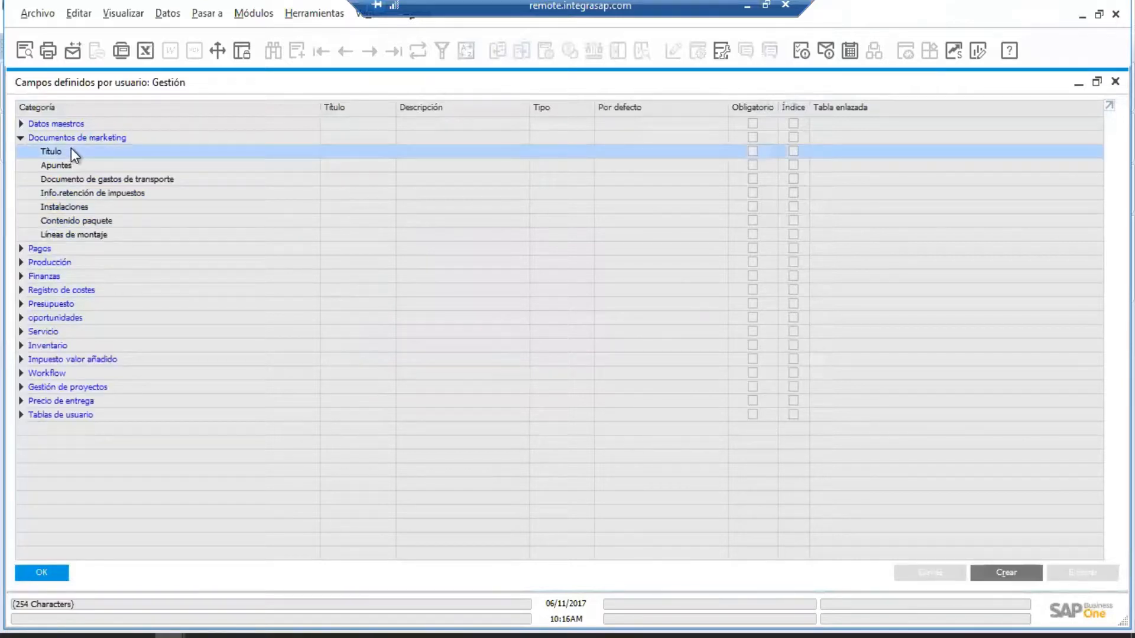
left_click(256, 15)
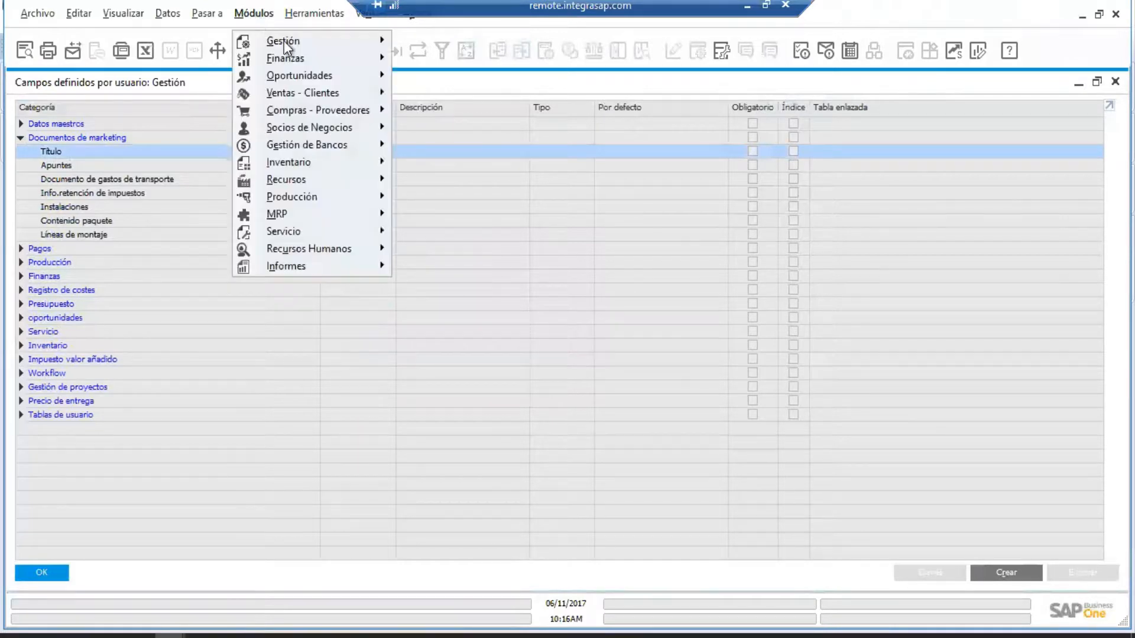
mouse_move(303, 99)
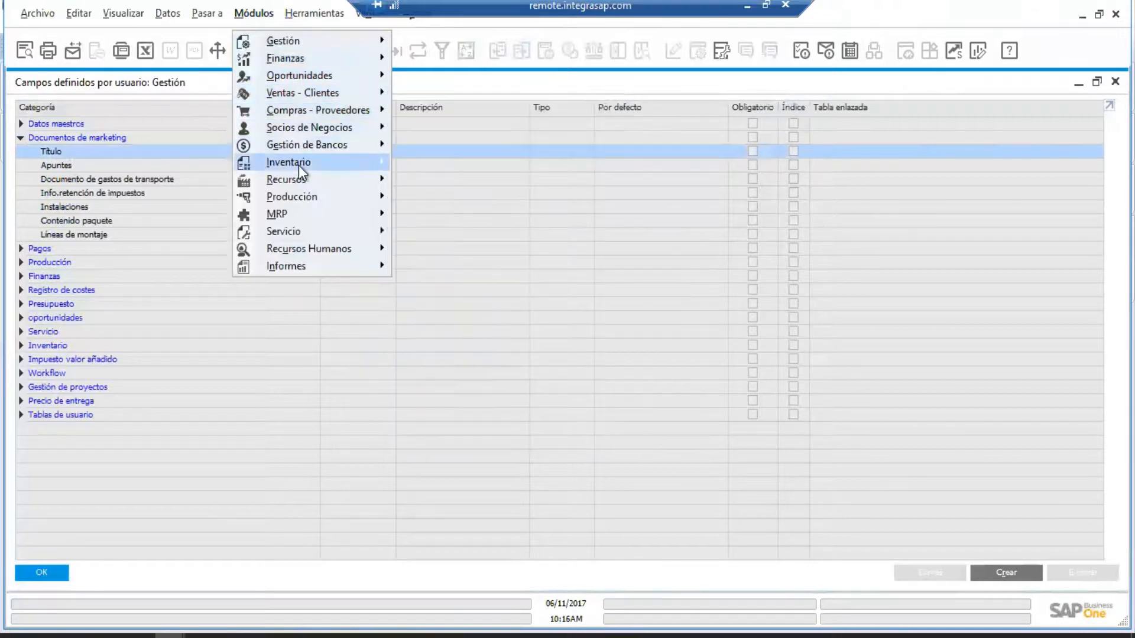
mouse_move(300, 165)
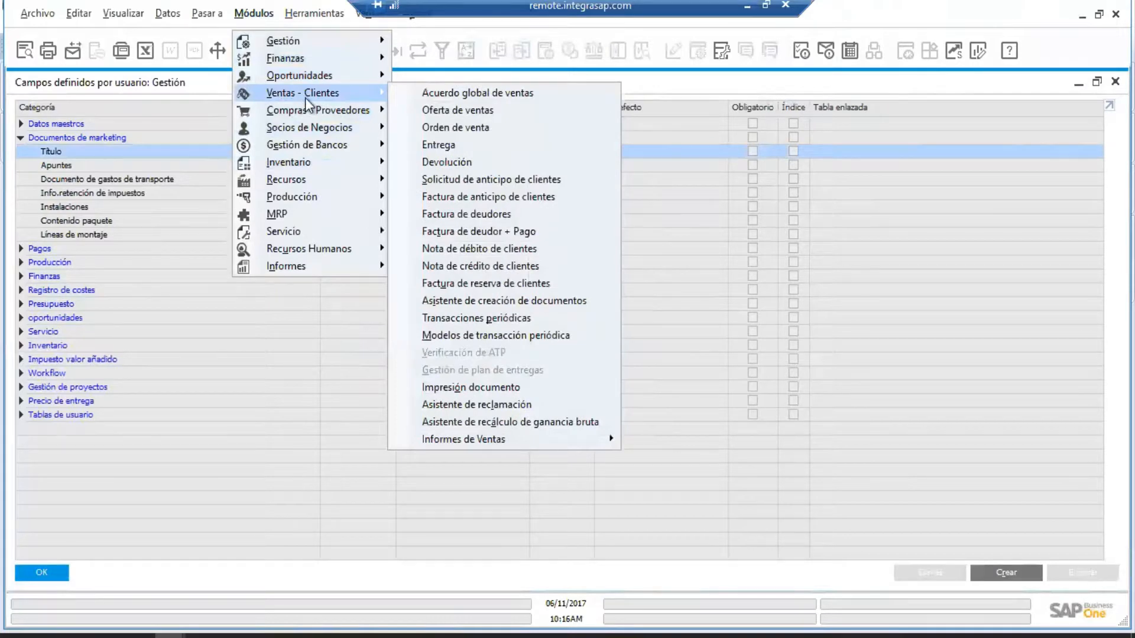
left_click(471, 216)
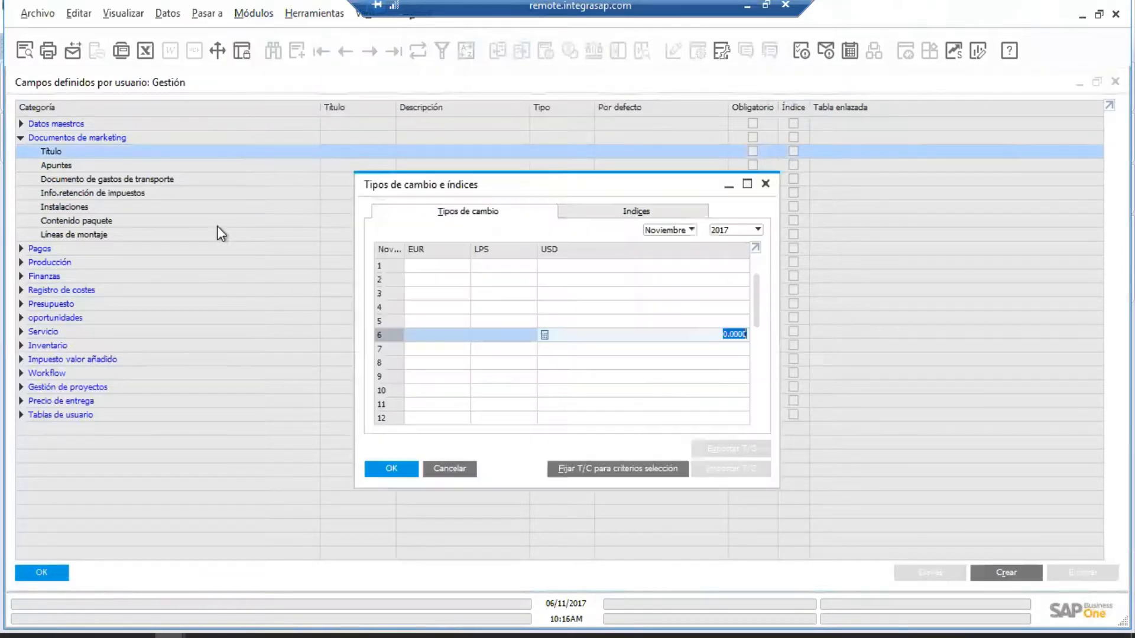
Dismiss the exchange rate prompt, close the invoice, and start a new Título field.
key("Return")
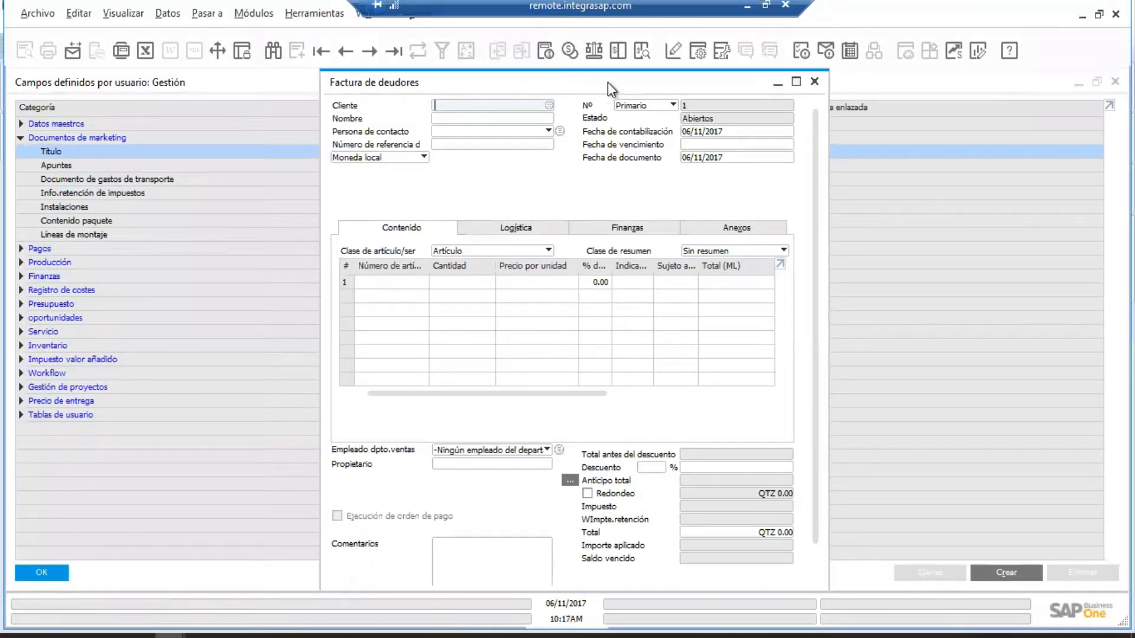
left_click(814, 83)
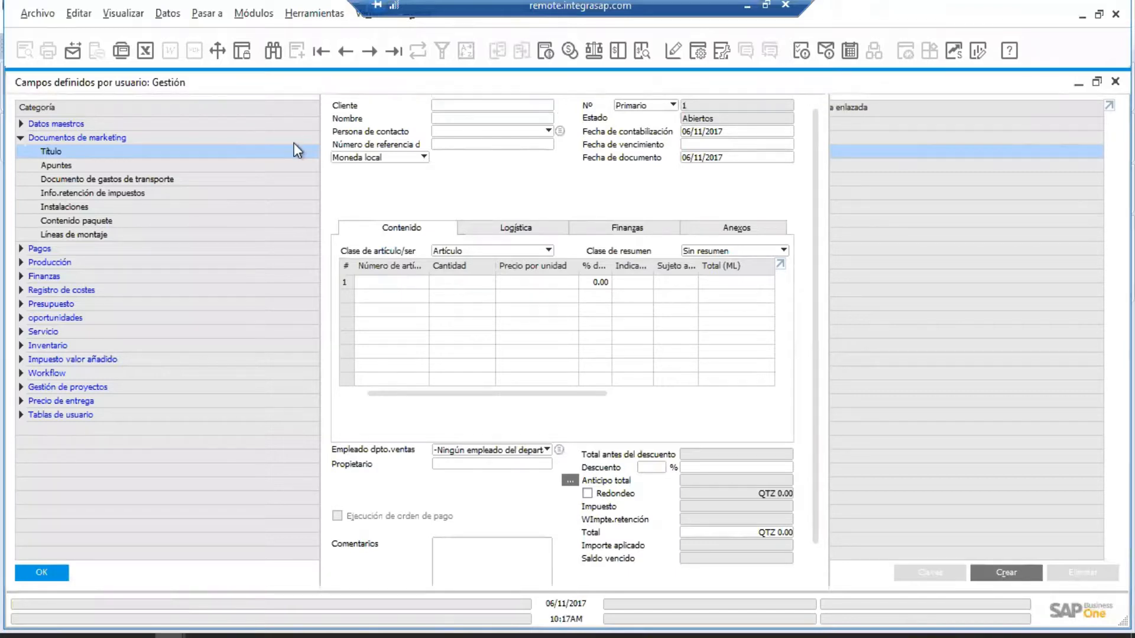
left_click(1006, 573)
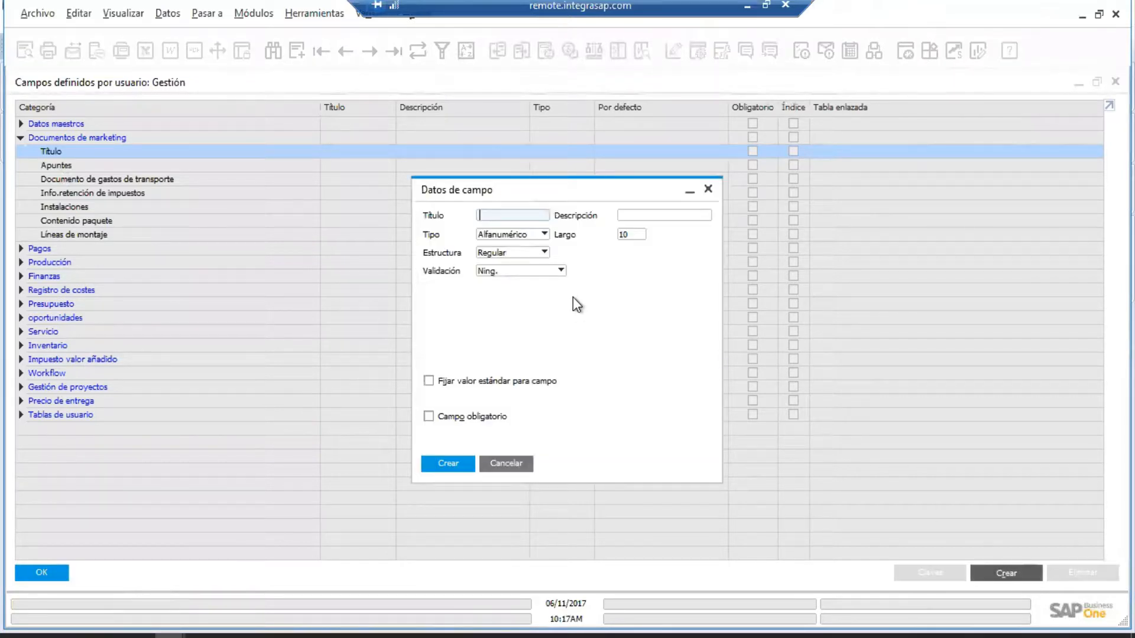
Create the header field with Inmueble as title and description, Alfanumérico length 10.
type("Inmueble")
key("Tab")
type("Inmu")
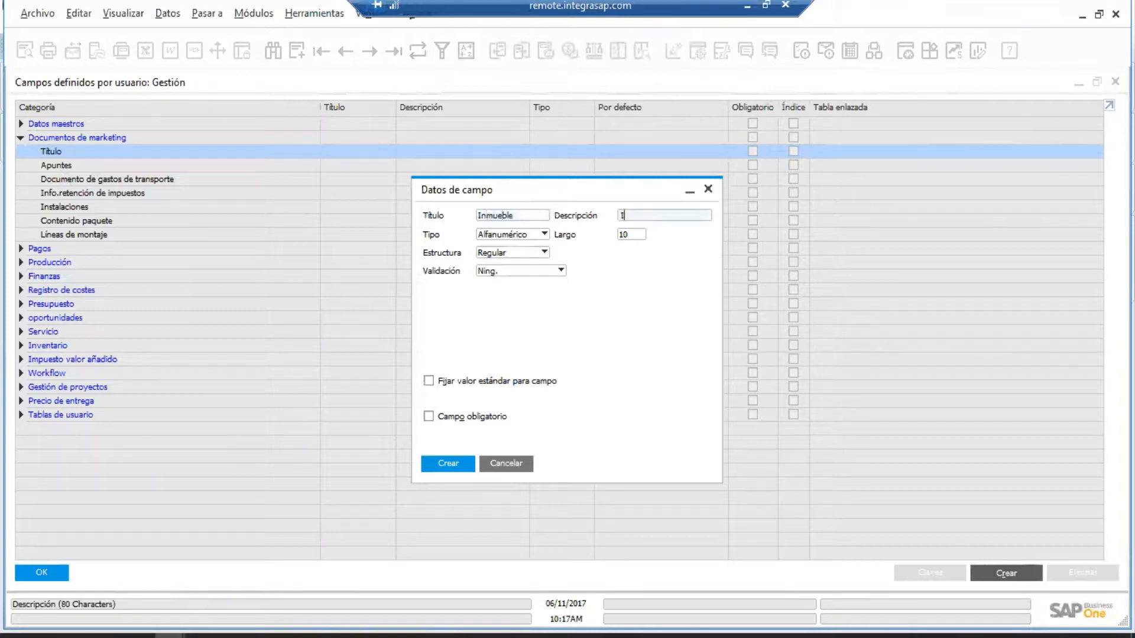
type("eble")
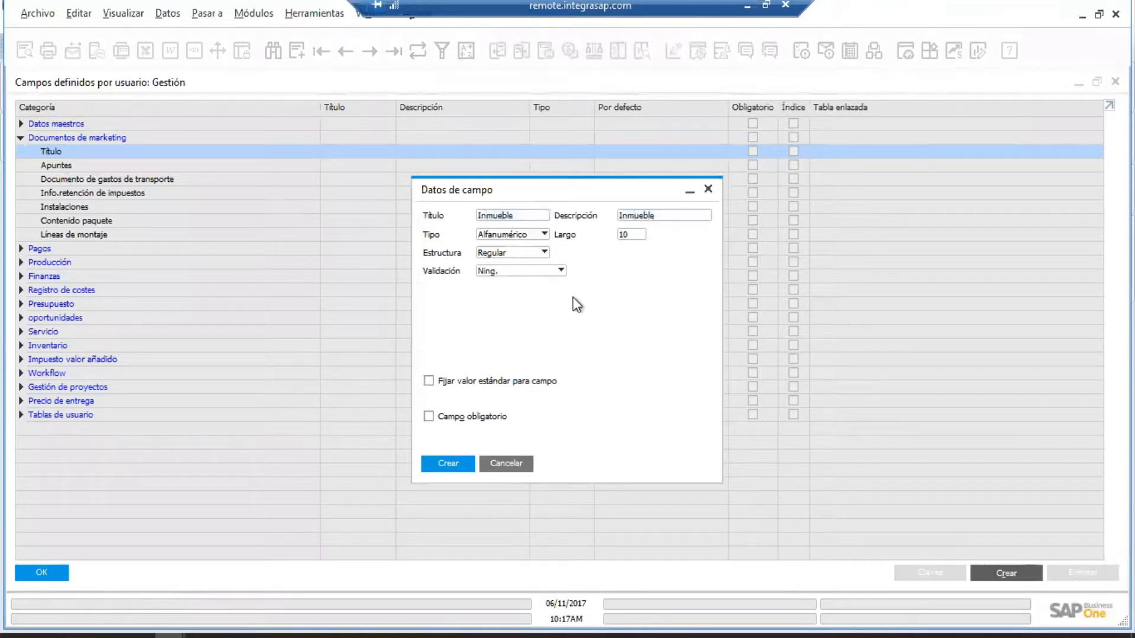
left_click(456, 465)
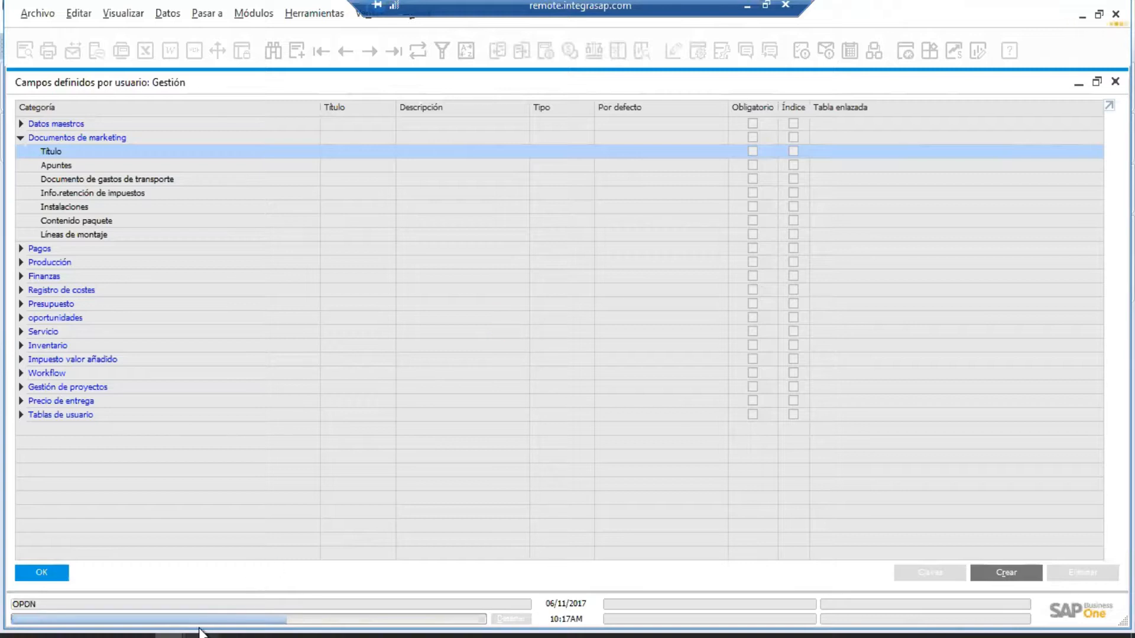
key("alt+Tab")
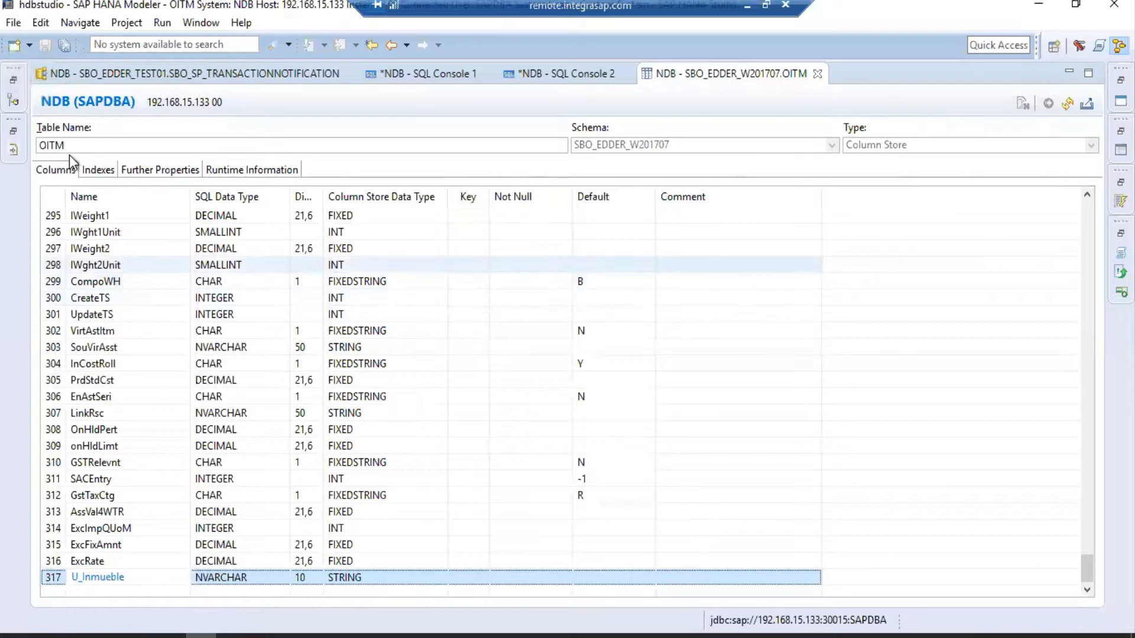
left_click(13, 102)
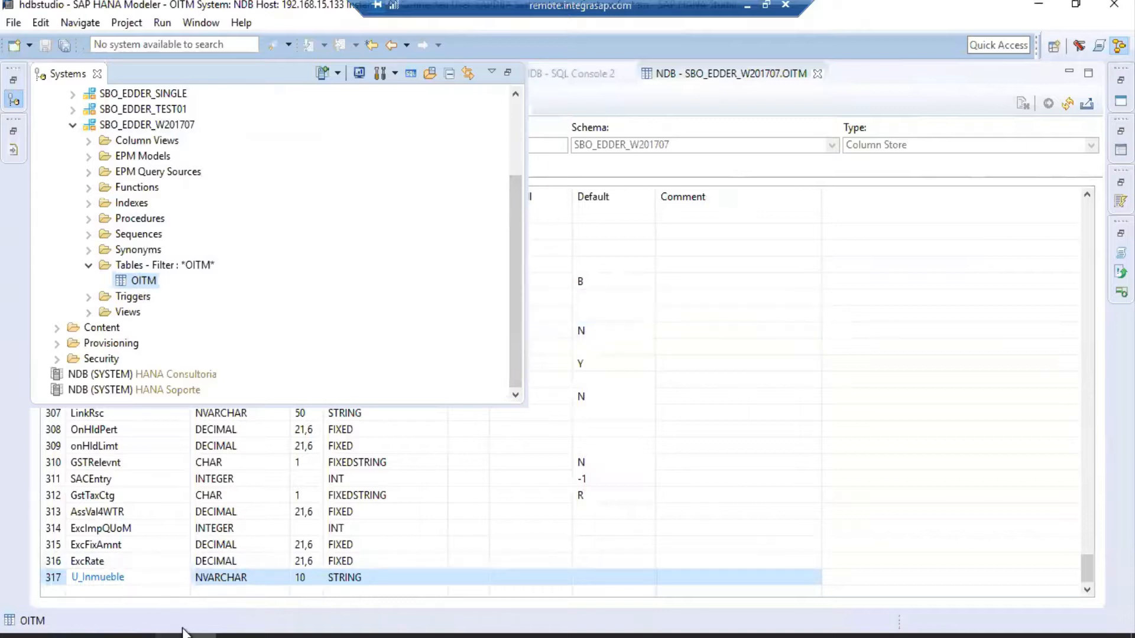
mouse_move(184, 633)
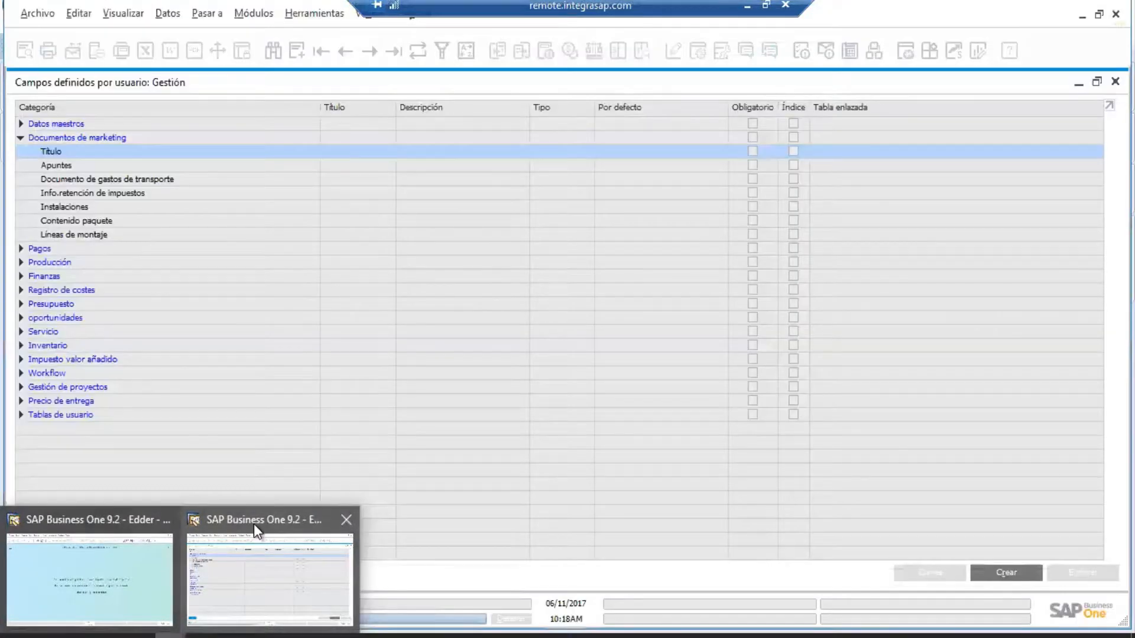
left_click(254, 524)
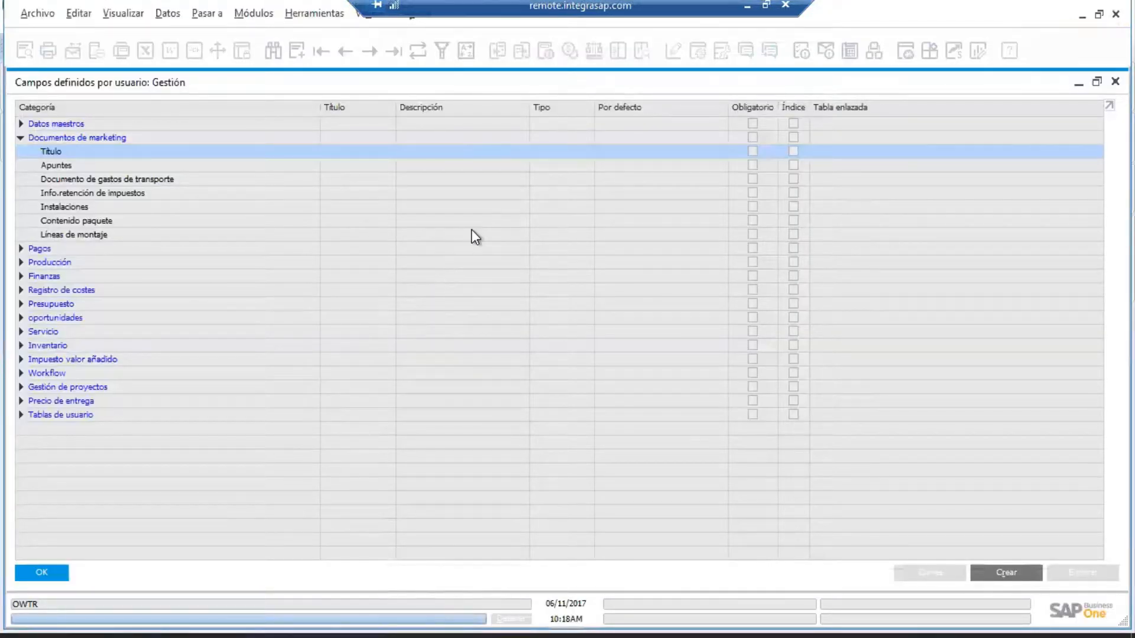
Close the user fields window and open a new Factura de deudores to try the Inmueble field.
left_click(65, 578)
left_click(264, 16)
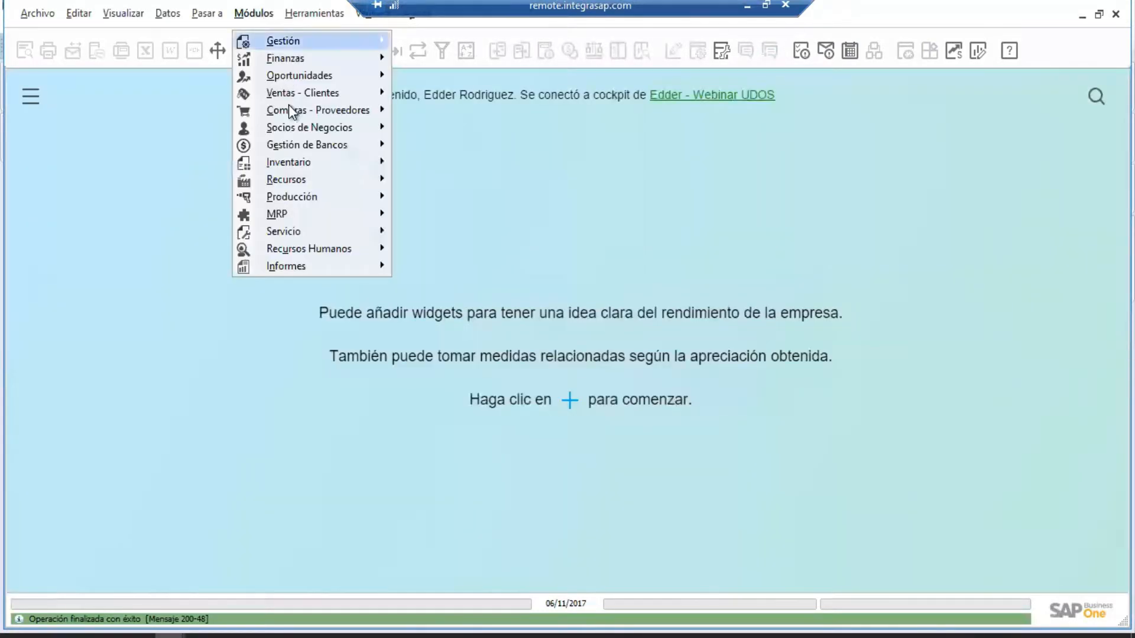
mouse_move(299, 96)
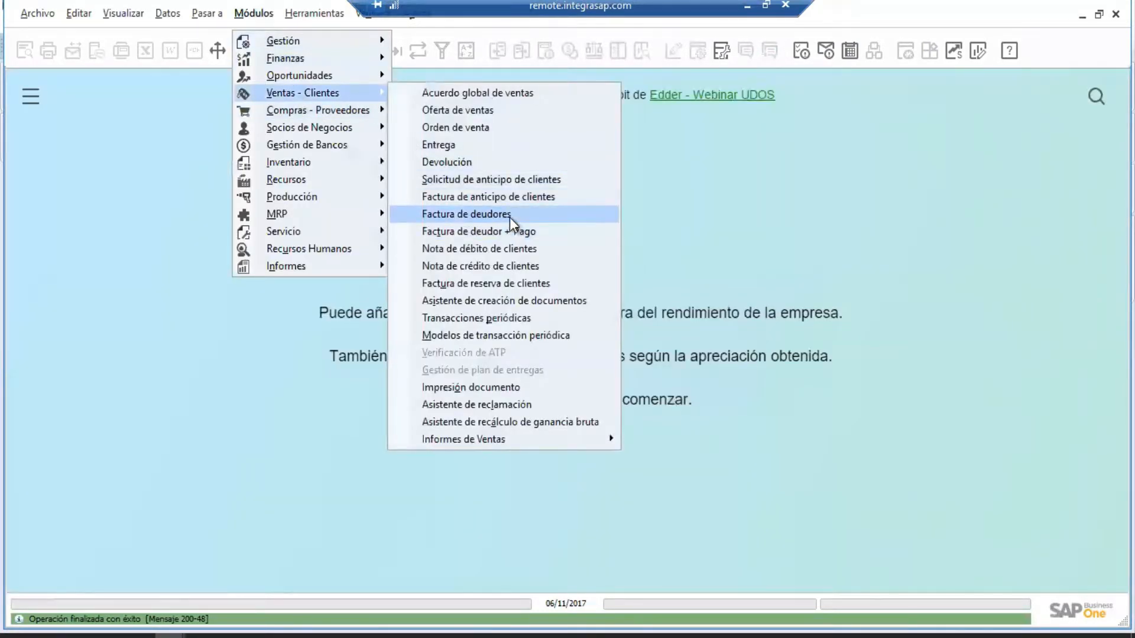
left_click(509, 217)
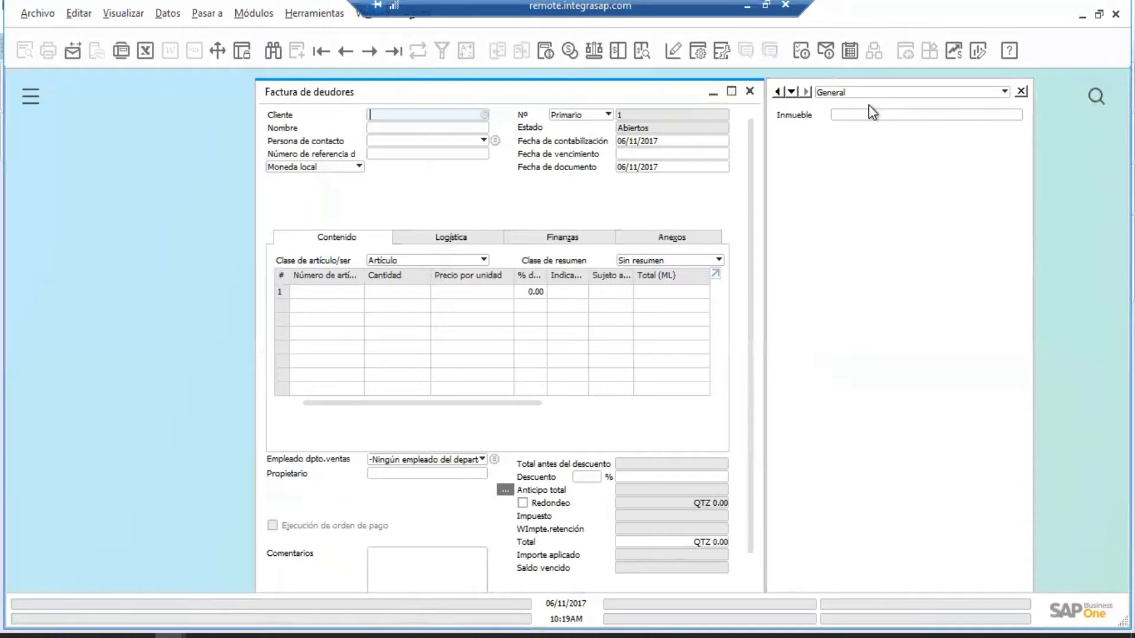
left_click(876, 116)
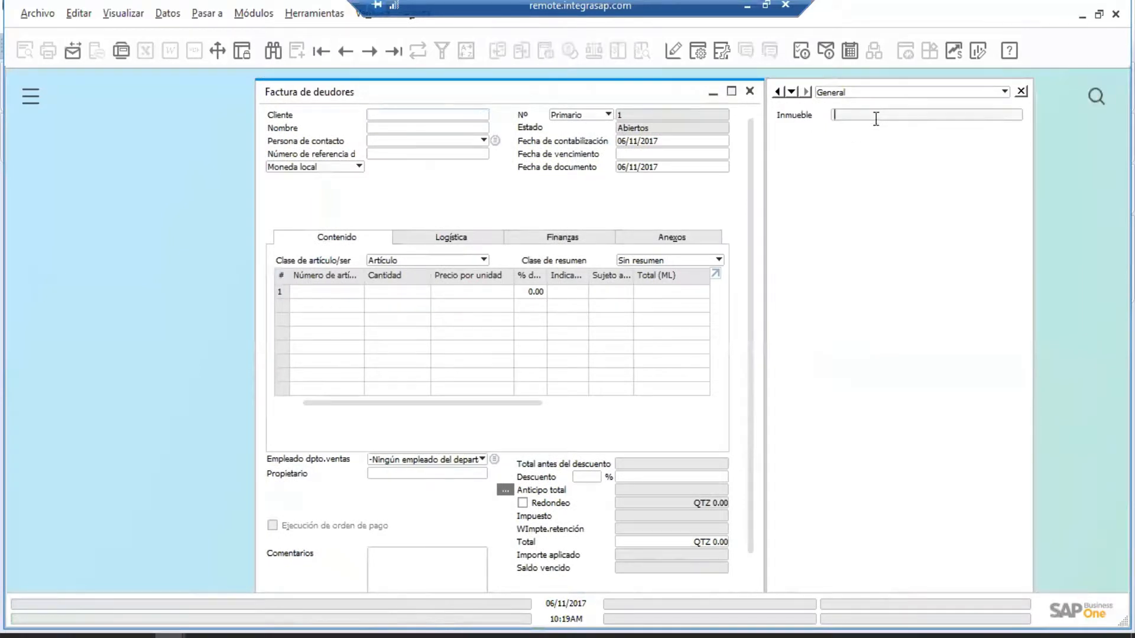
Enable View > System Information, read the Inmueble field's details, then close the invoice.
left_click(126, 21)
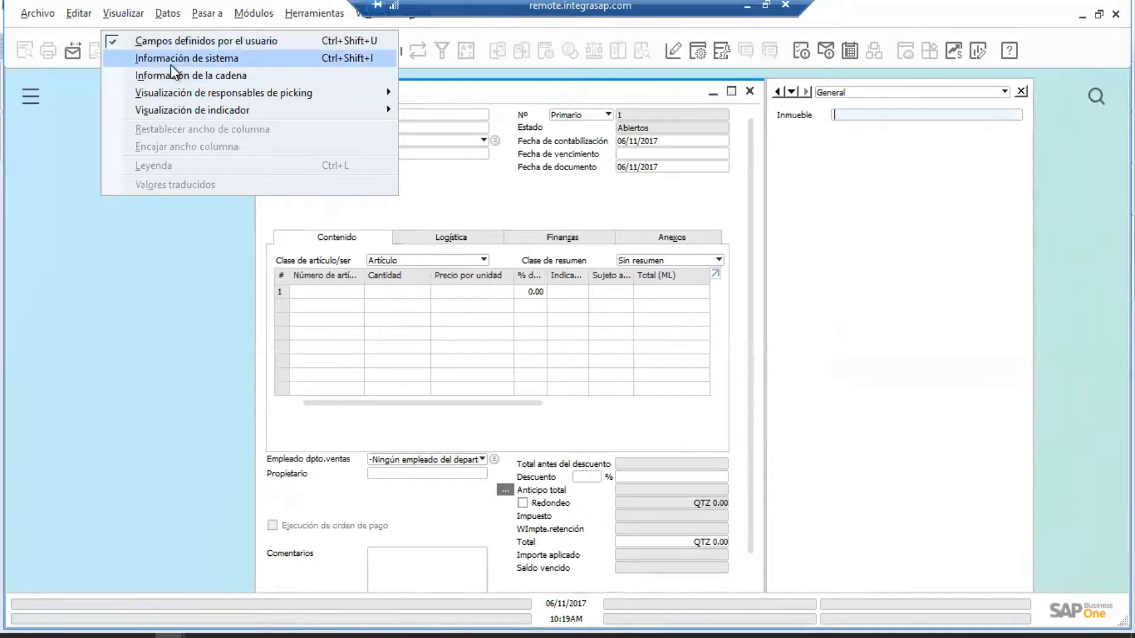
left_click(356, 62)
mouse_move(870, 117)
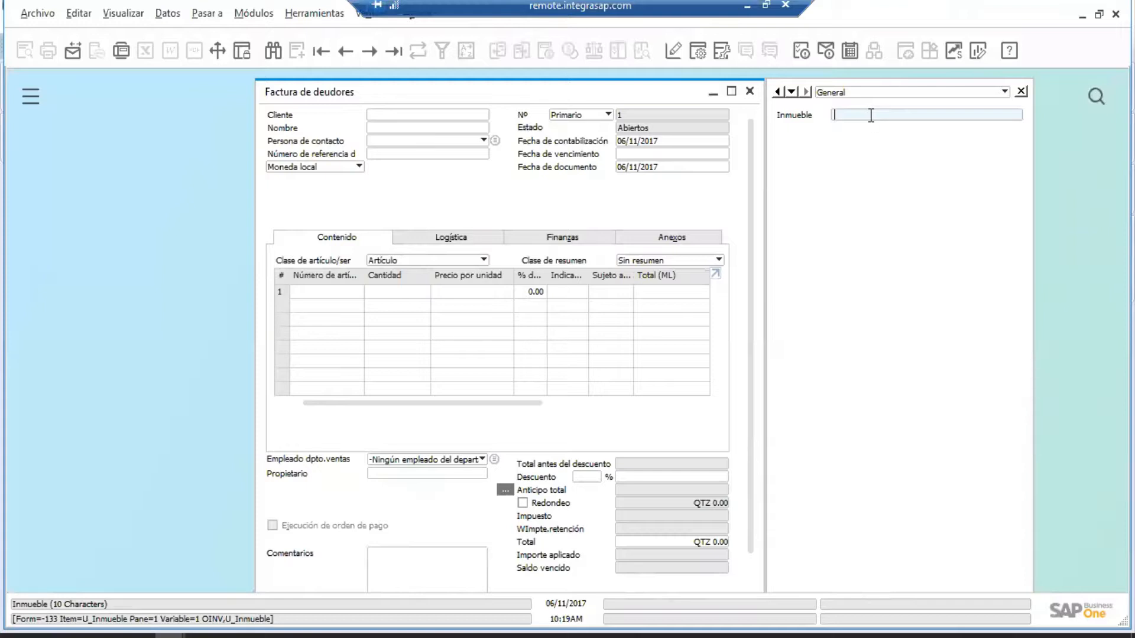
left_click(750, 93)
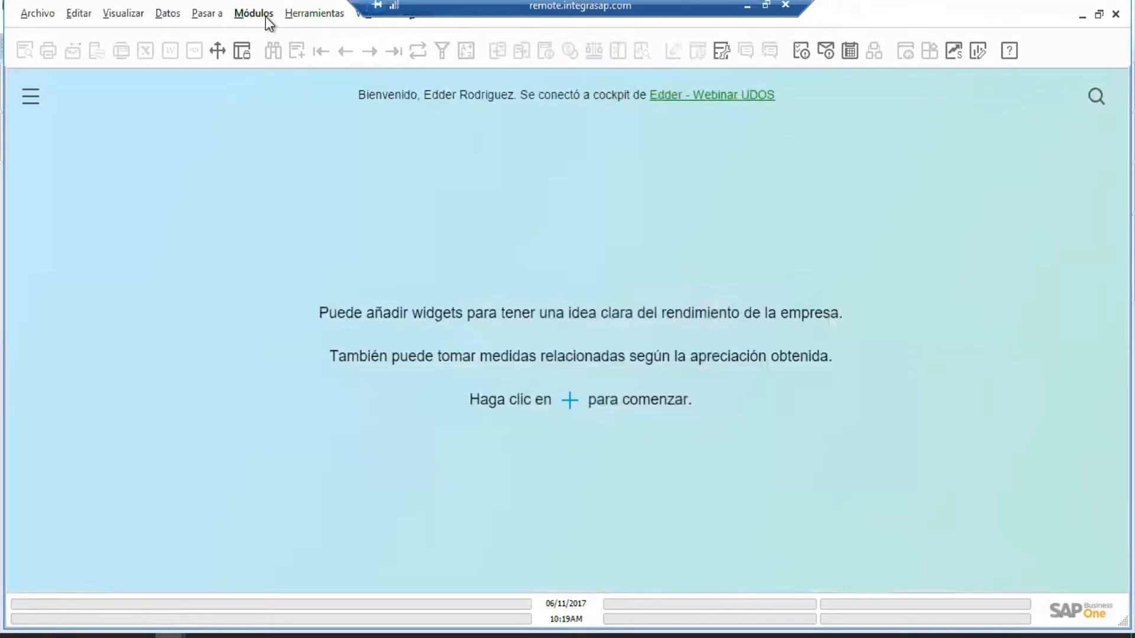
Open user-defined fields management and start a new field under Documentos de marketing > Apuntes.
left_click(269, 16)
mouse_move(295, 19)
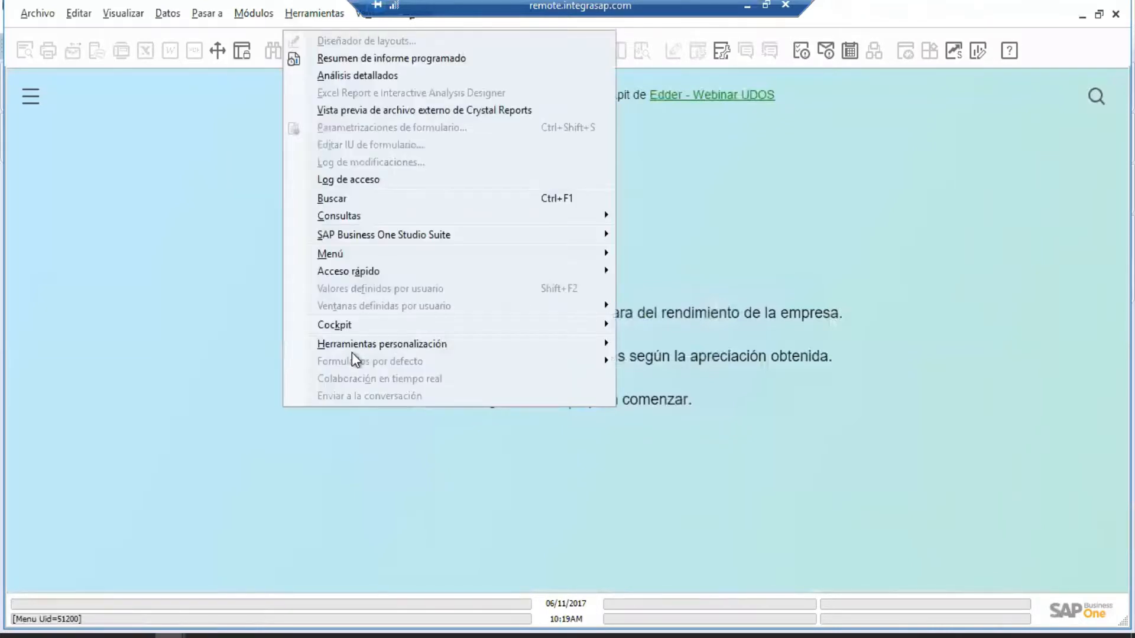
mouse_move(355, 352)
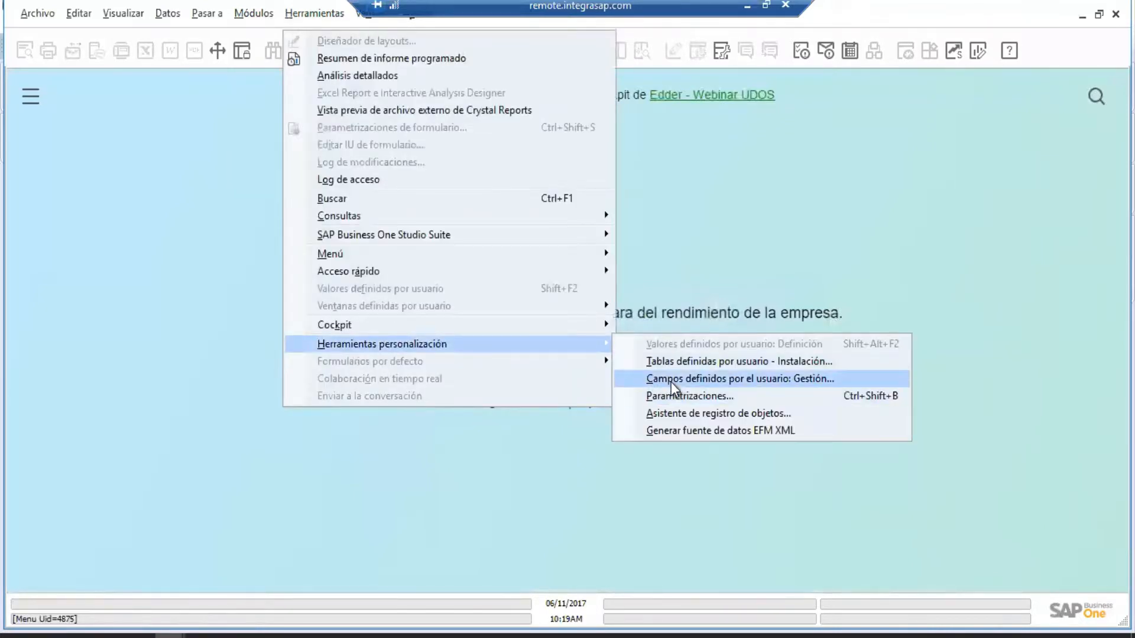
left_click(674, 379)
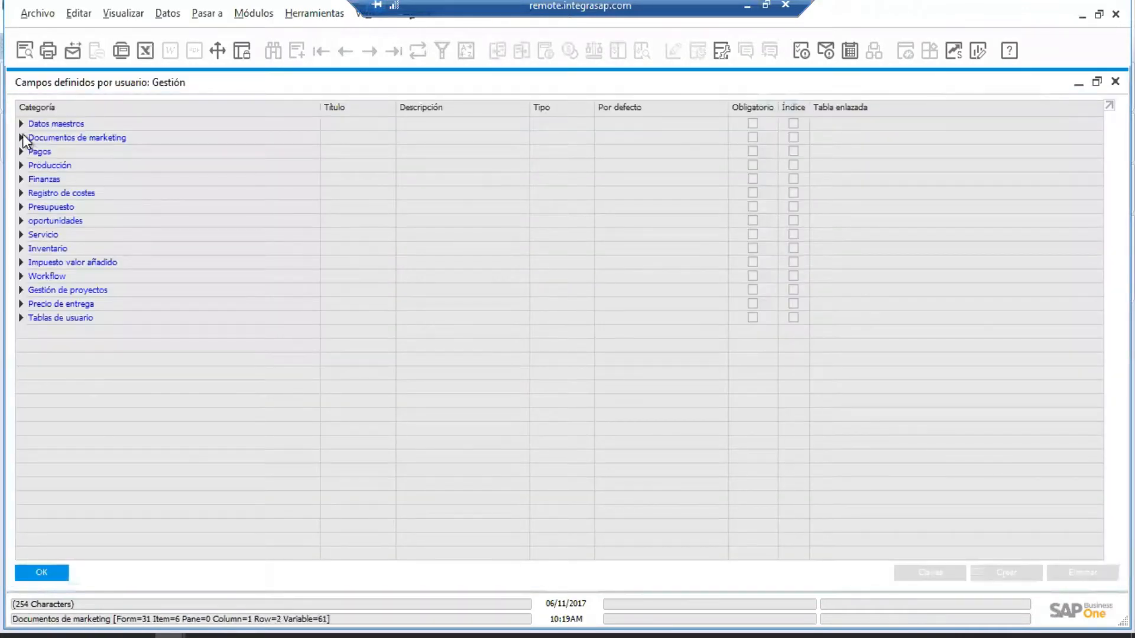
left_click(22, 136)
left_click(58, 167)
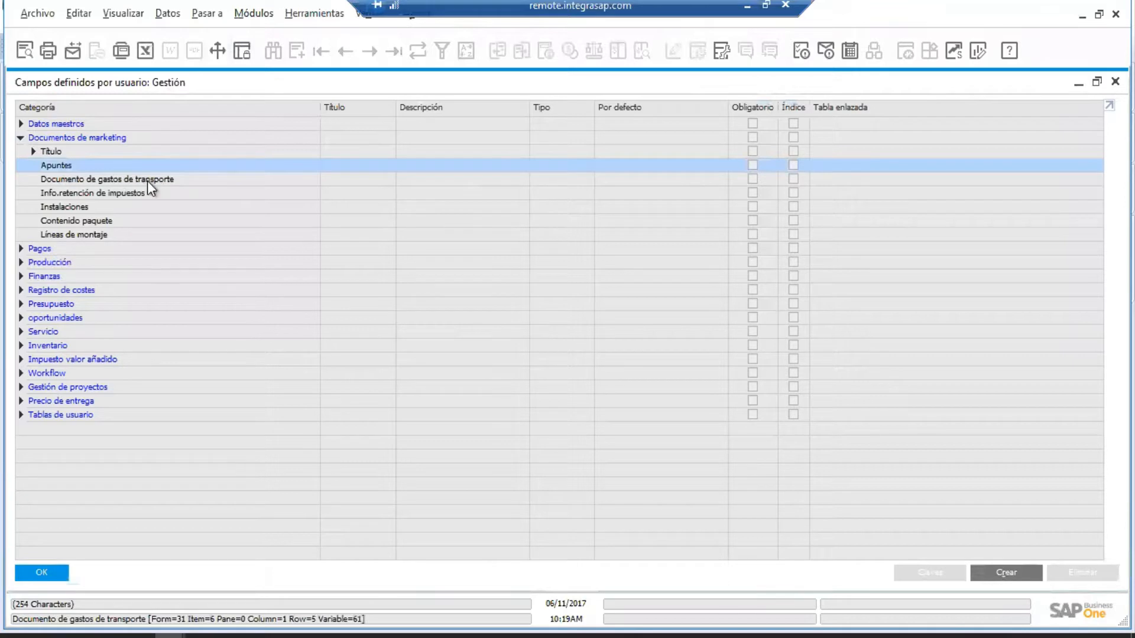
left_click(1007, 571)
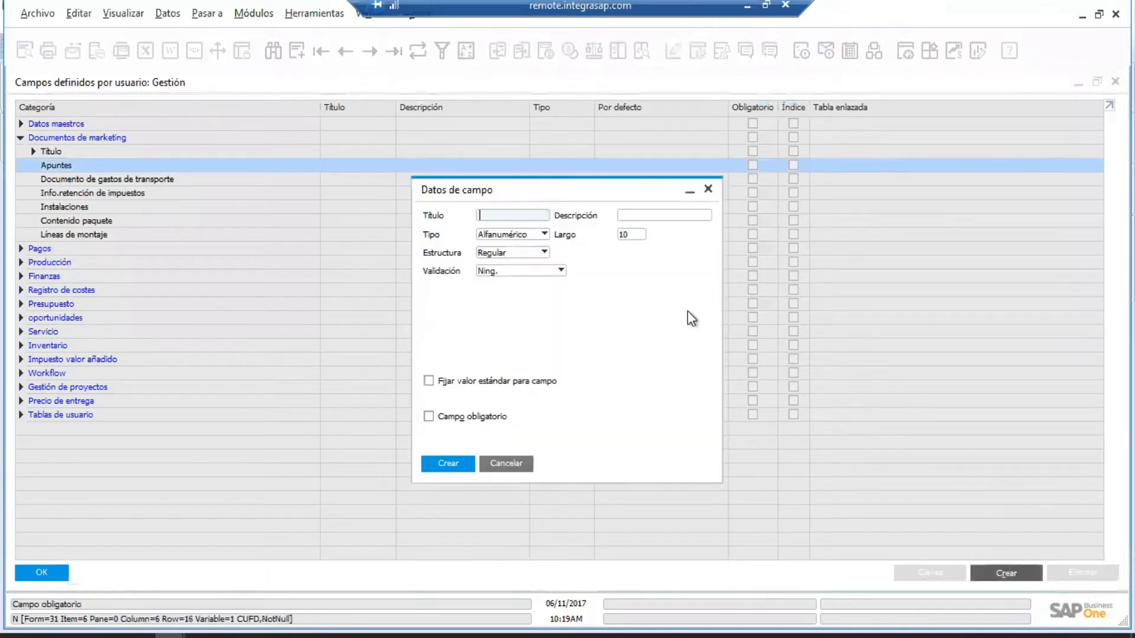
Create the Apuntes field Inmueble (title and description), Alfanumérico 10, then close the fields window.
type("In")
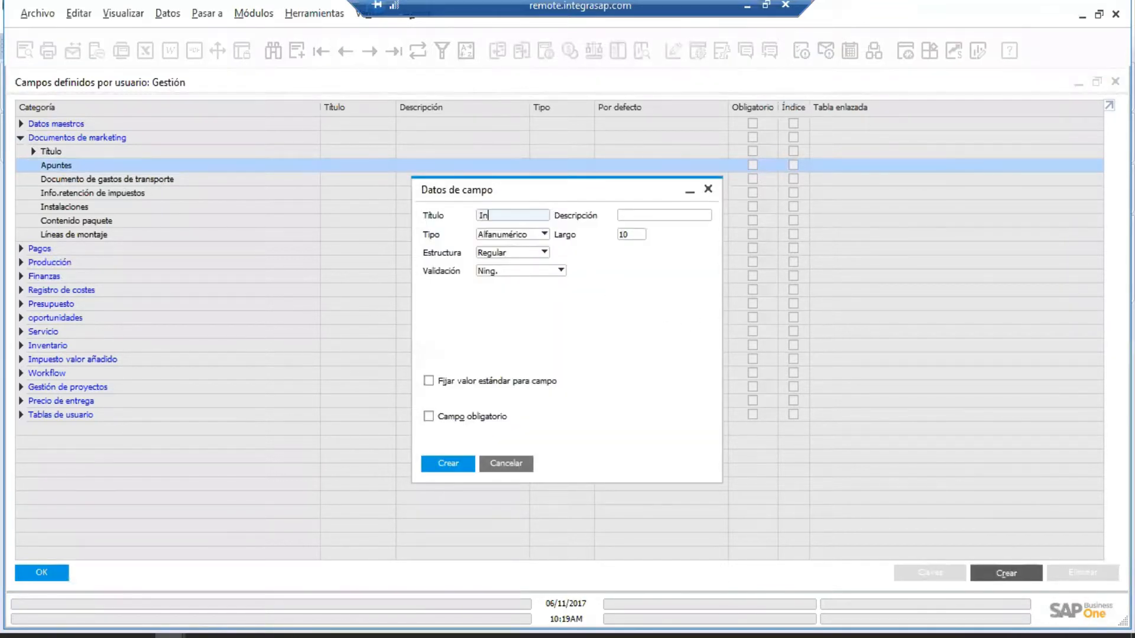
type("mueble")
key("Tab")
type("Inmueble")
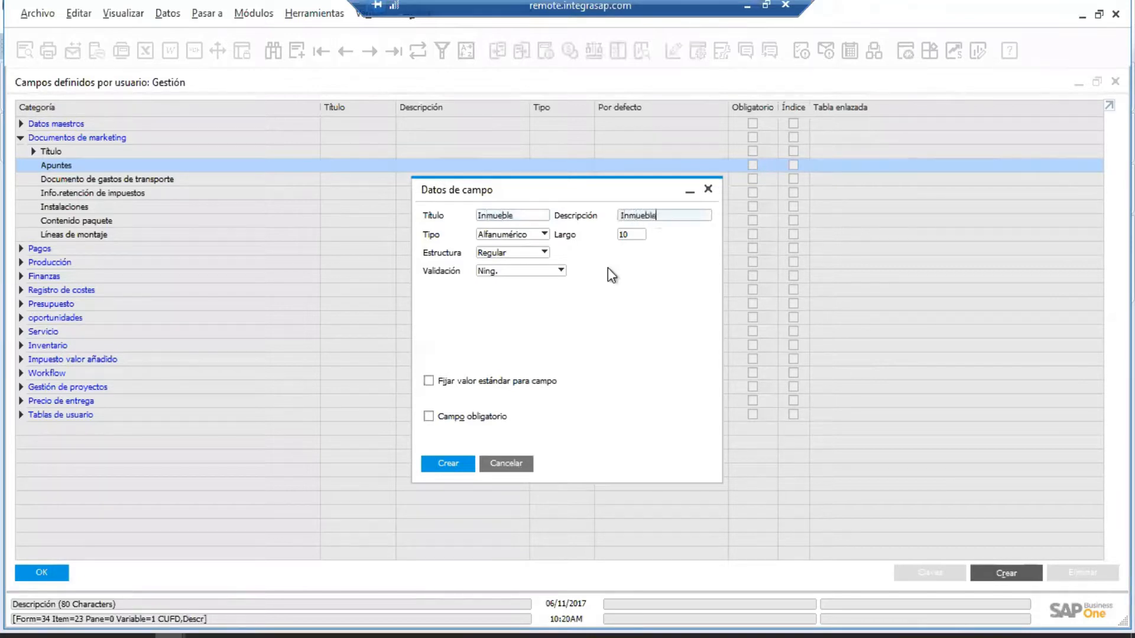
left_click(464, 463)
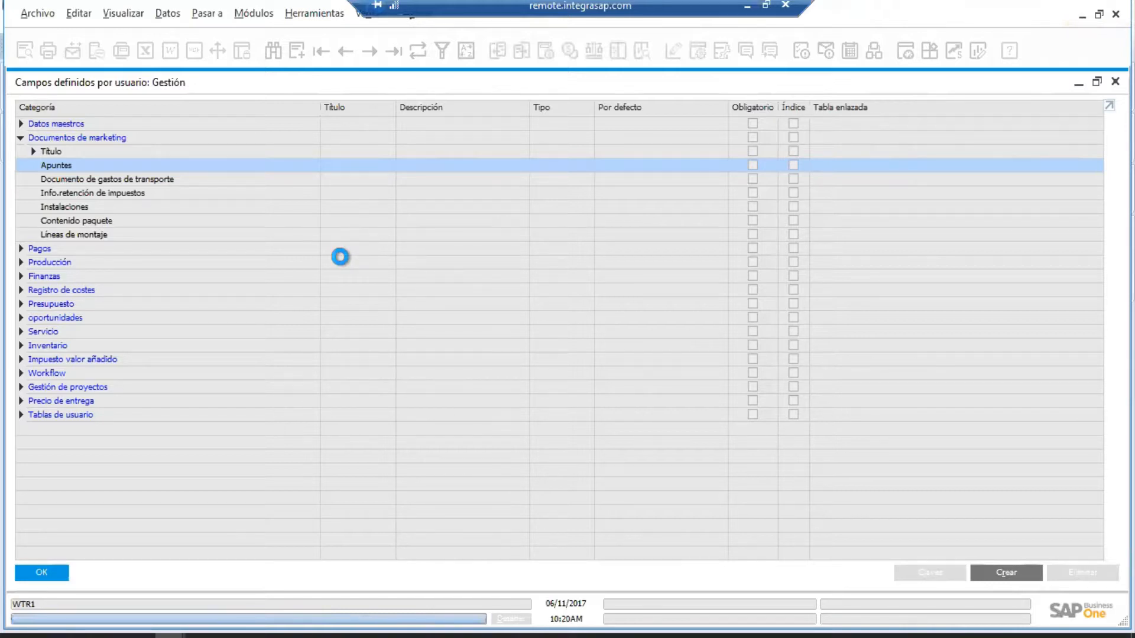
left_click(39, 573)
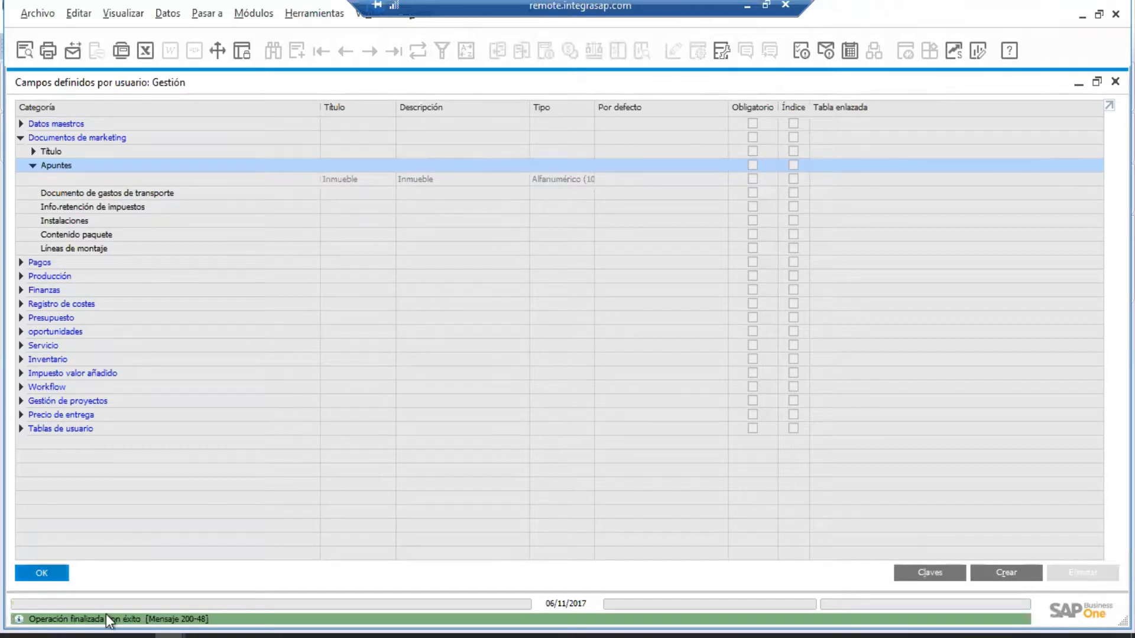
Open a new Factura de deudores, scroll the rows right to the Inmueble column, then close it.
left_click(254, 13)
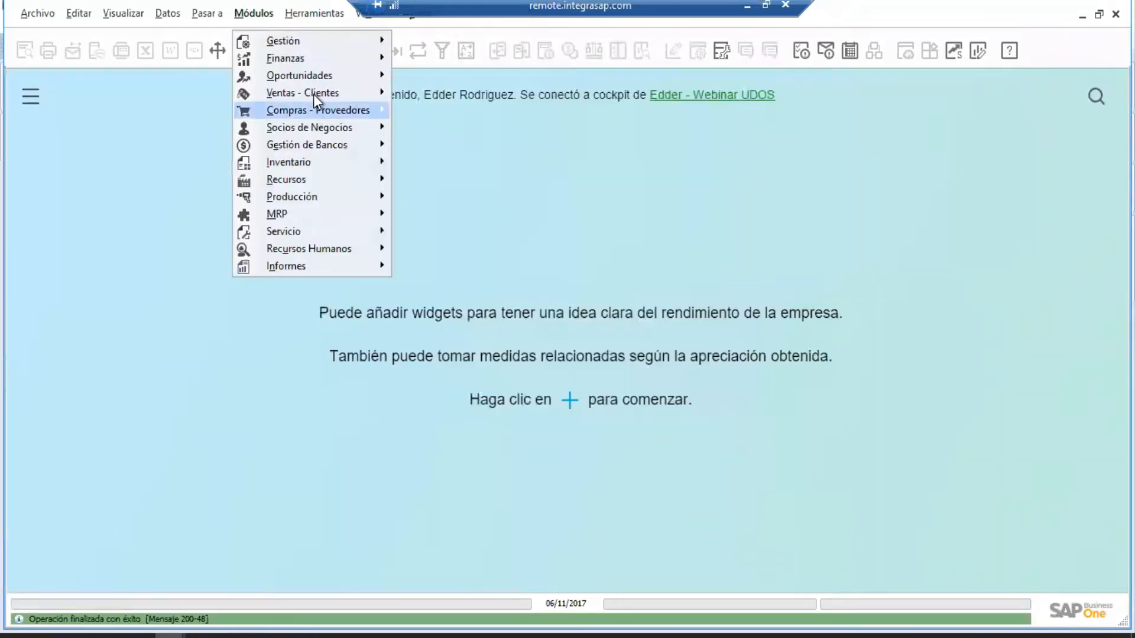
mouse_move(317, 94)
left_click(501, 214)
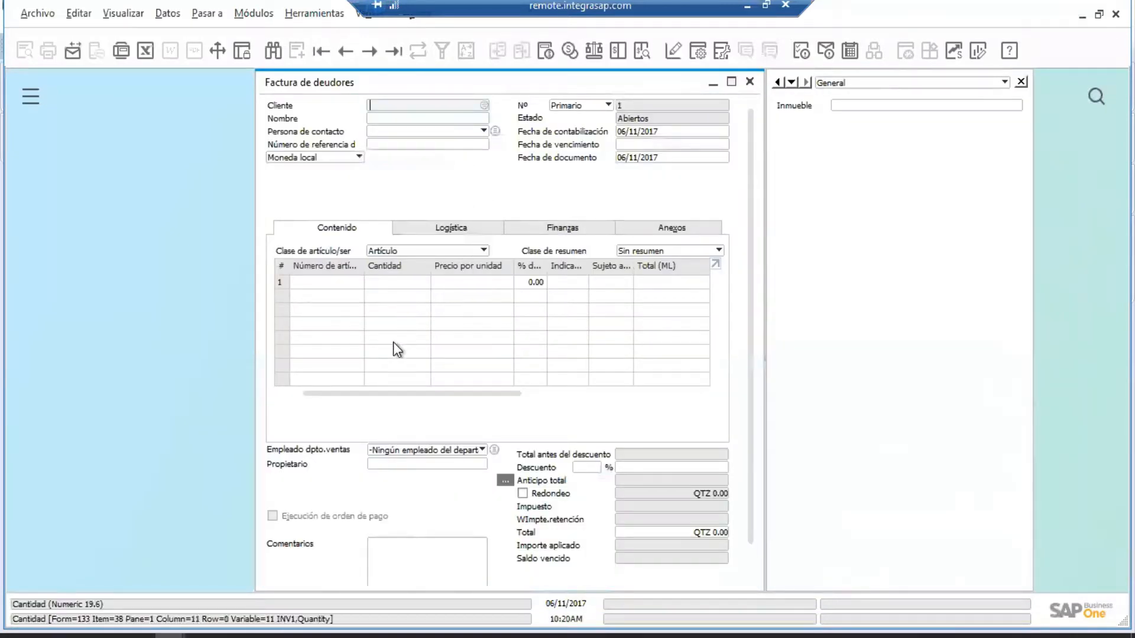
left_click_drag(378, 396, 641, 407)
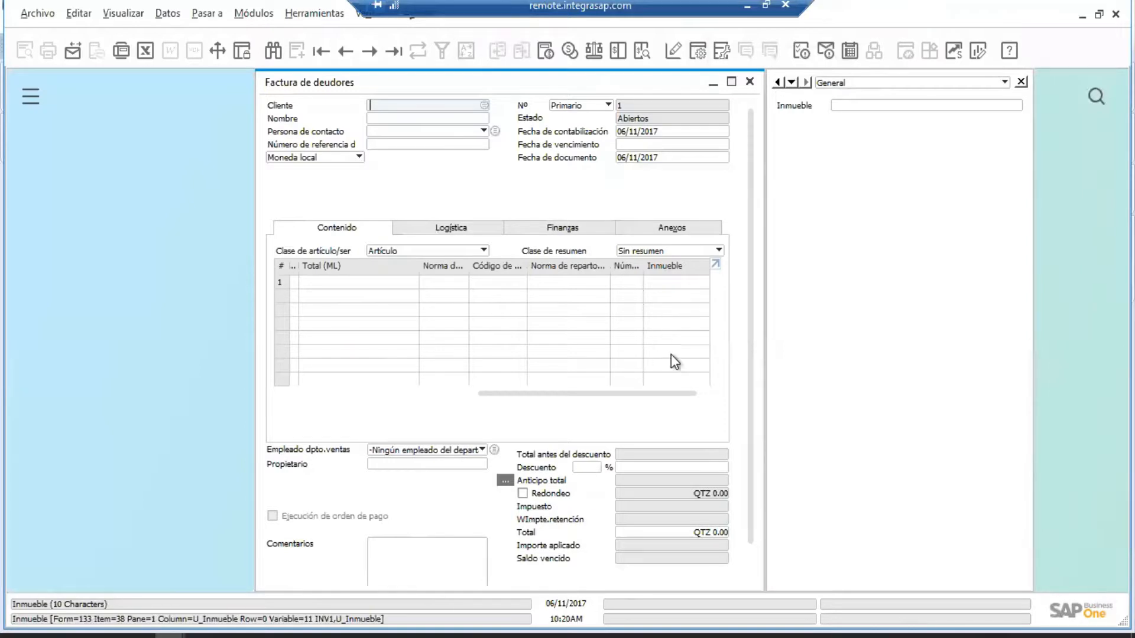
left_click(750, 81)
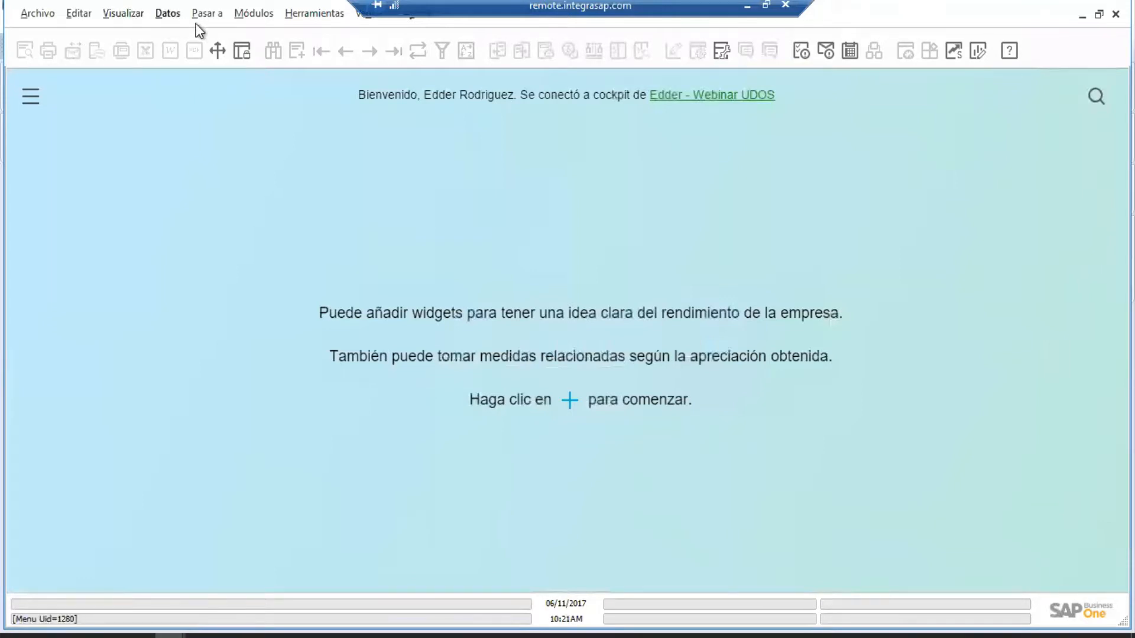
Switch to the PowerPoint slide show on user fields and tables, then return to SAP Business One.
left_click(745, 6)
mouse_move(351, 630)
left_click(234, 602)
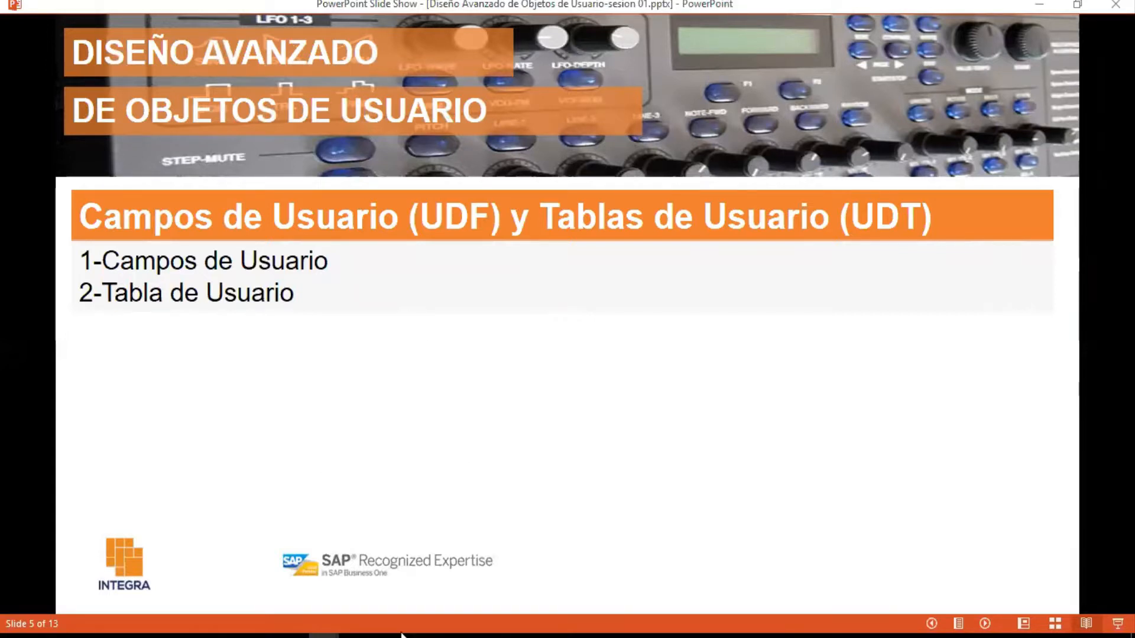
mouse_move(299, 634)
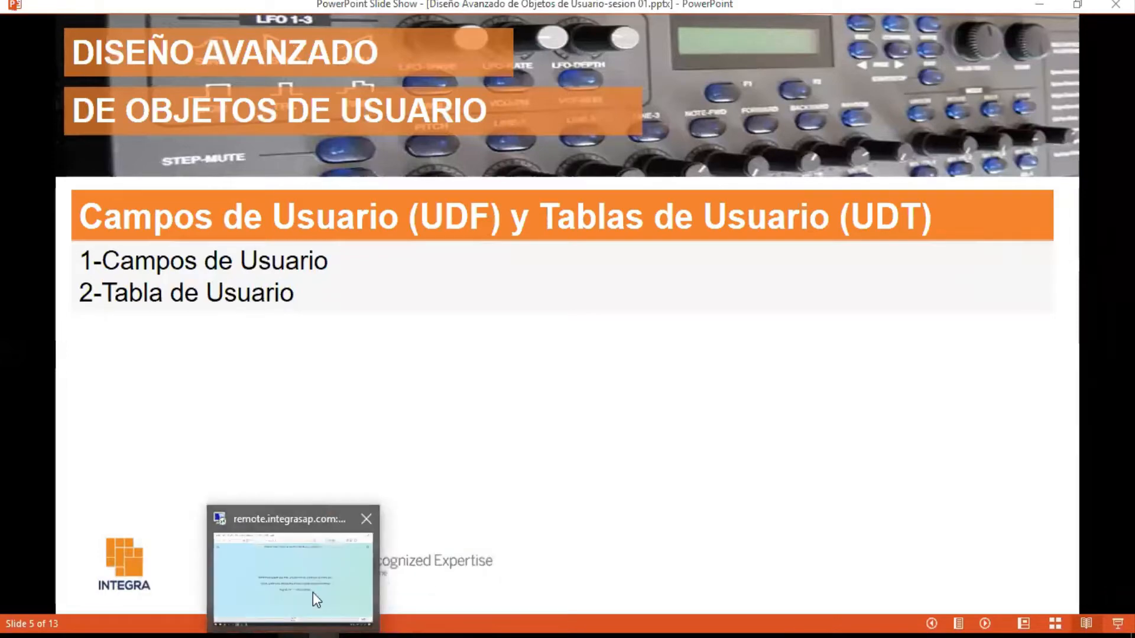
left_click(312, 591)
left_click(312, 17)
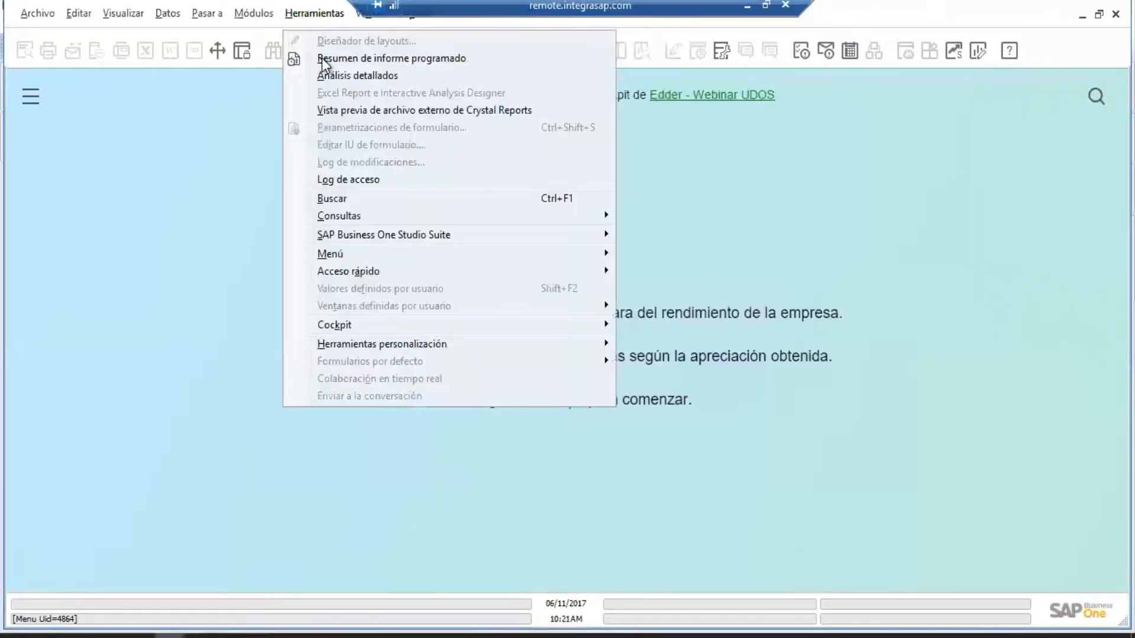
In Tablas definidas por usuario - Instalación, enter table T1, description Tabla 1, no object type.
mouse_move(428, 349)
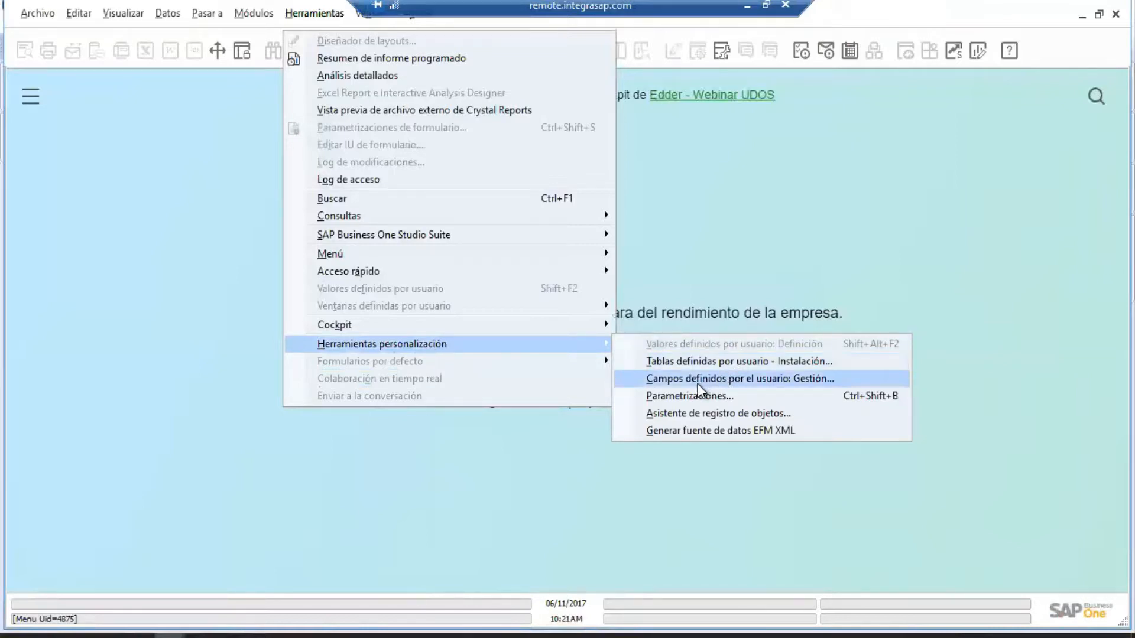
left_click(690, 365)
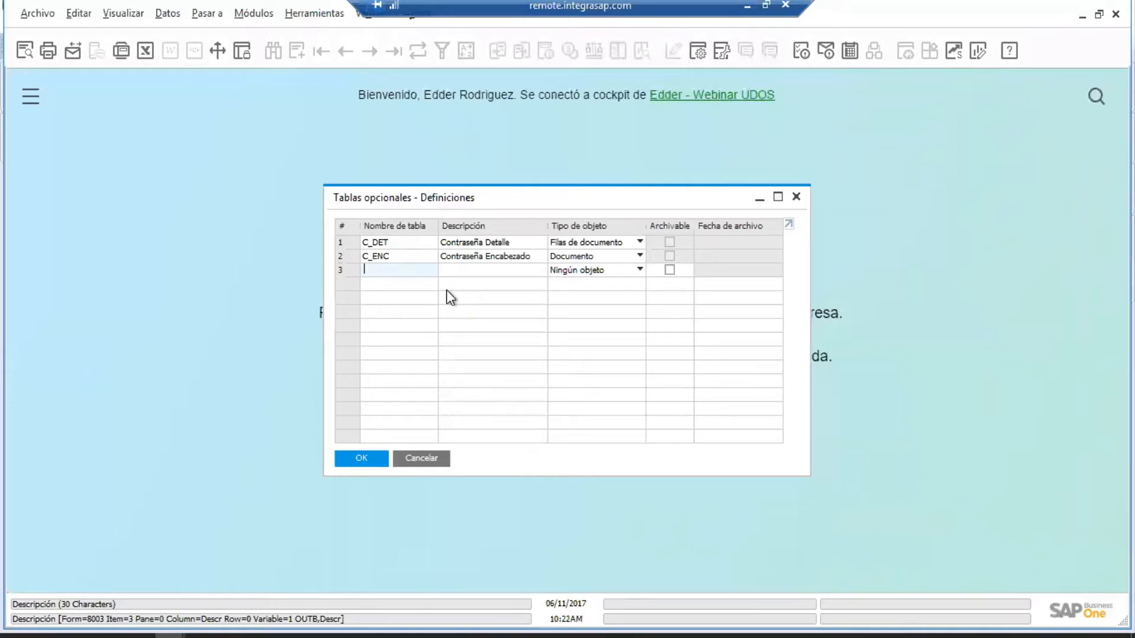
type("F")
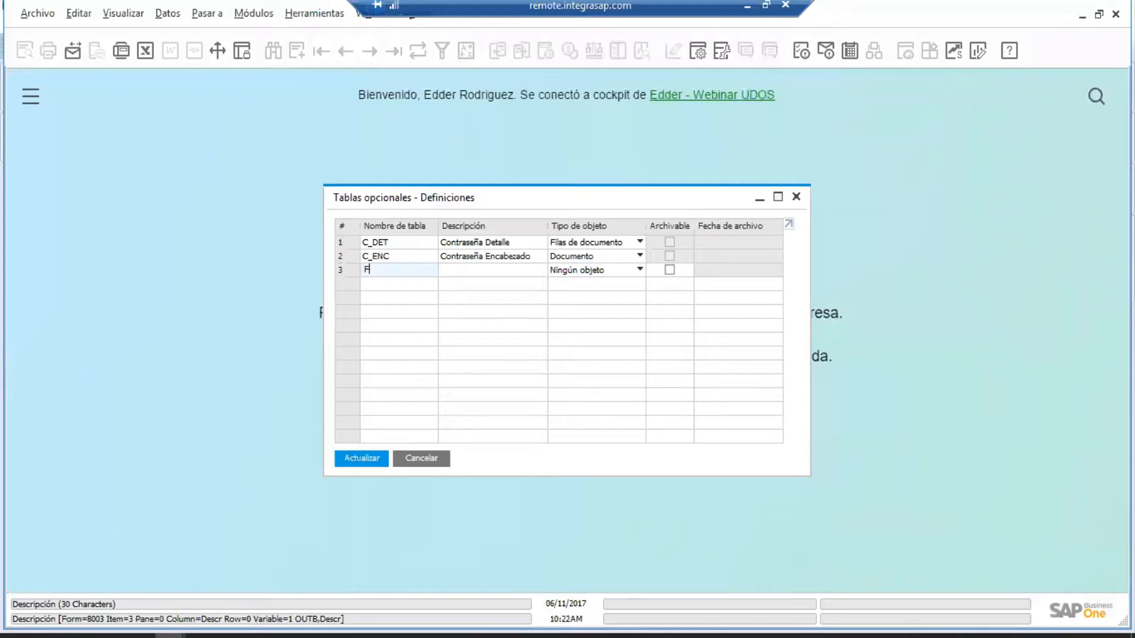
key("BackSpace")
type("T1")
key("Tab")
type("Tabla 1")
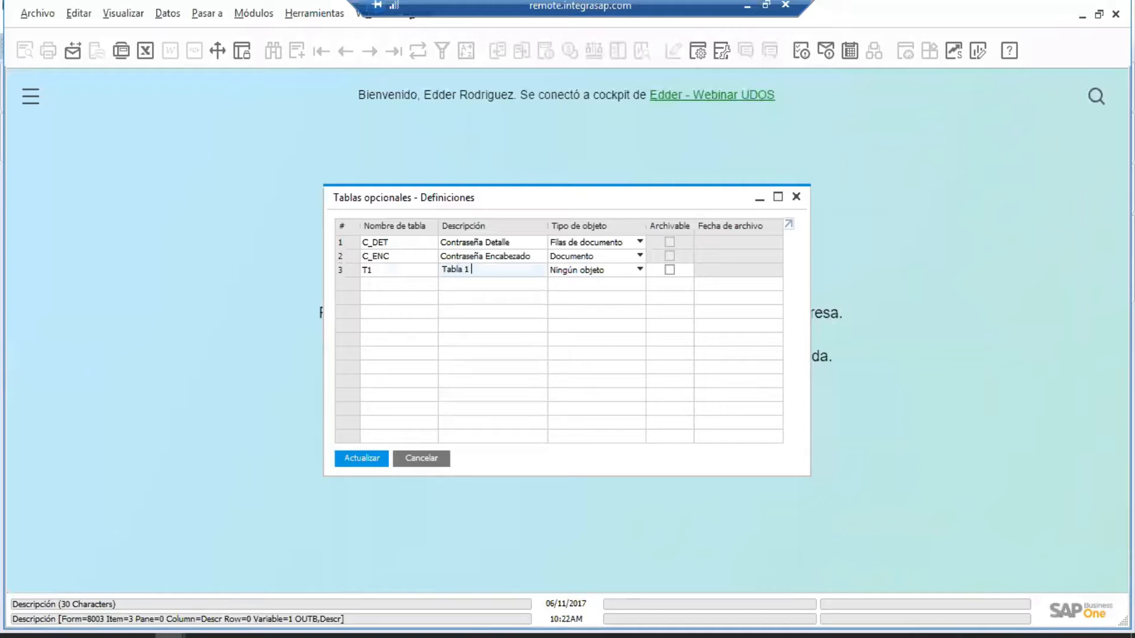
left_click(601, 274)
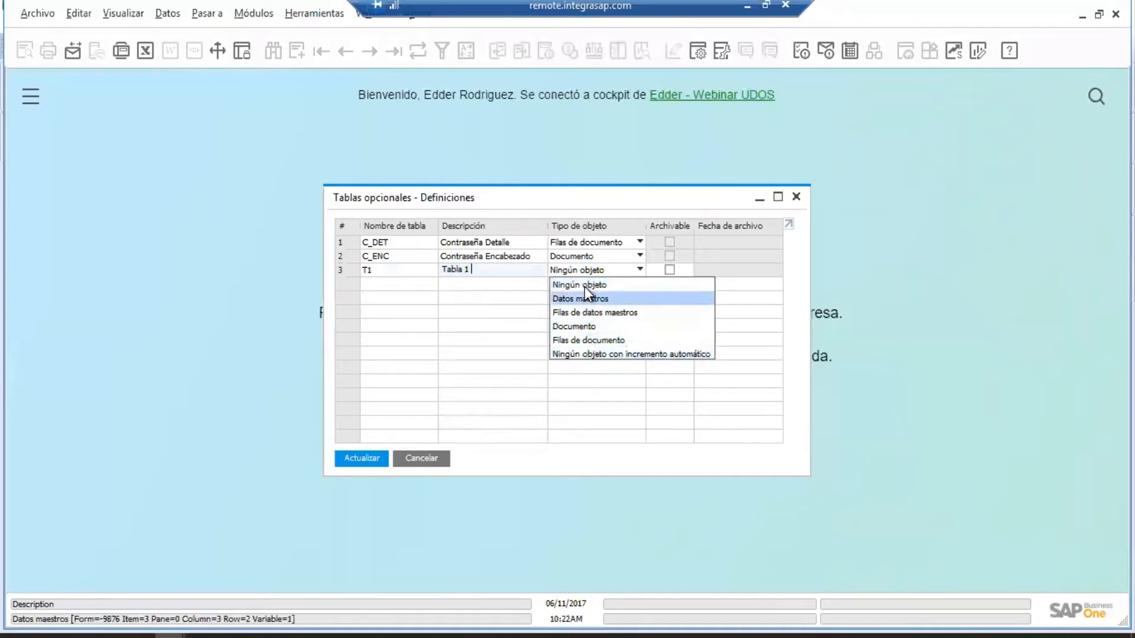
left_click(583, 286)
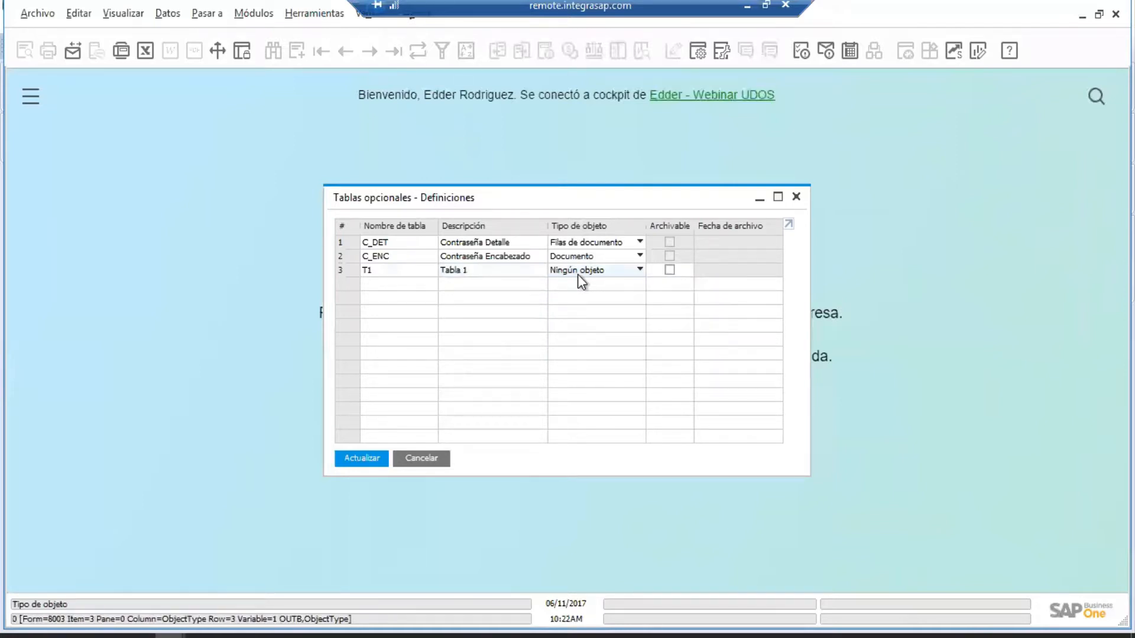
Correct the rejected table name to T01, save with Actualizar, and close the setup.
left_click(366, 459)
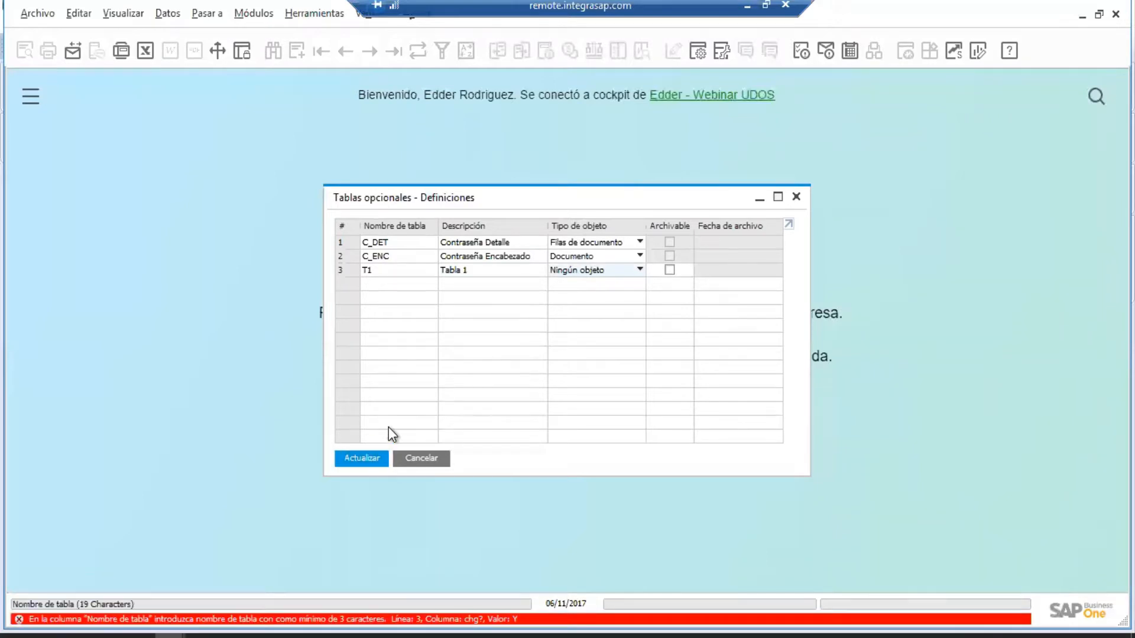
left_click(465, 270)
left_click(397, 272)
type("01")
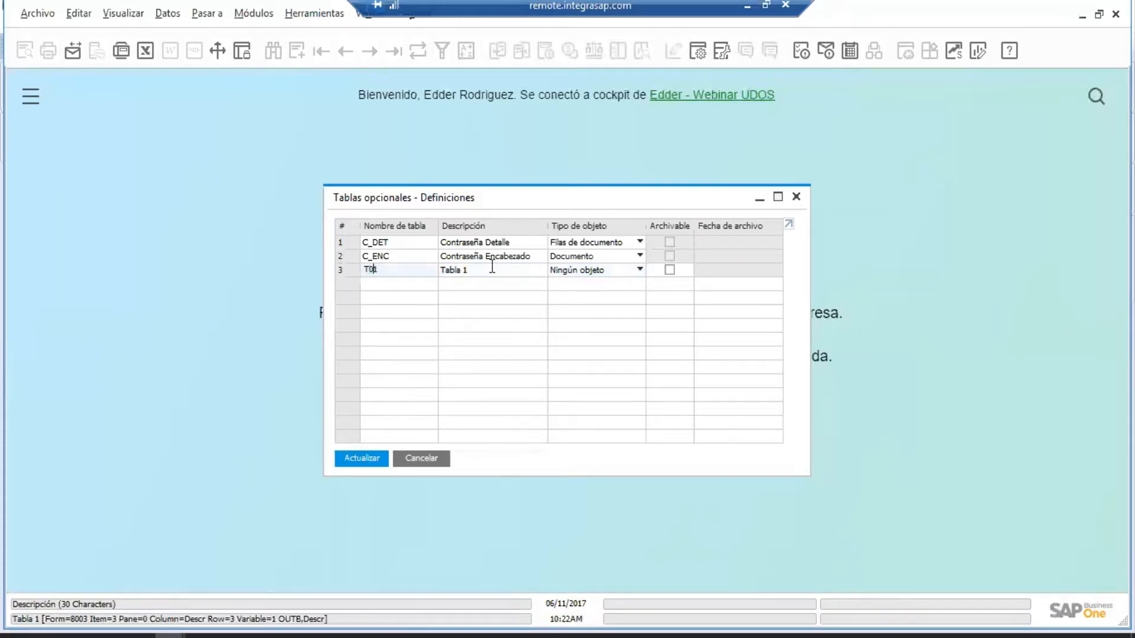
key("Tab")
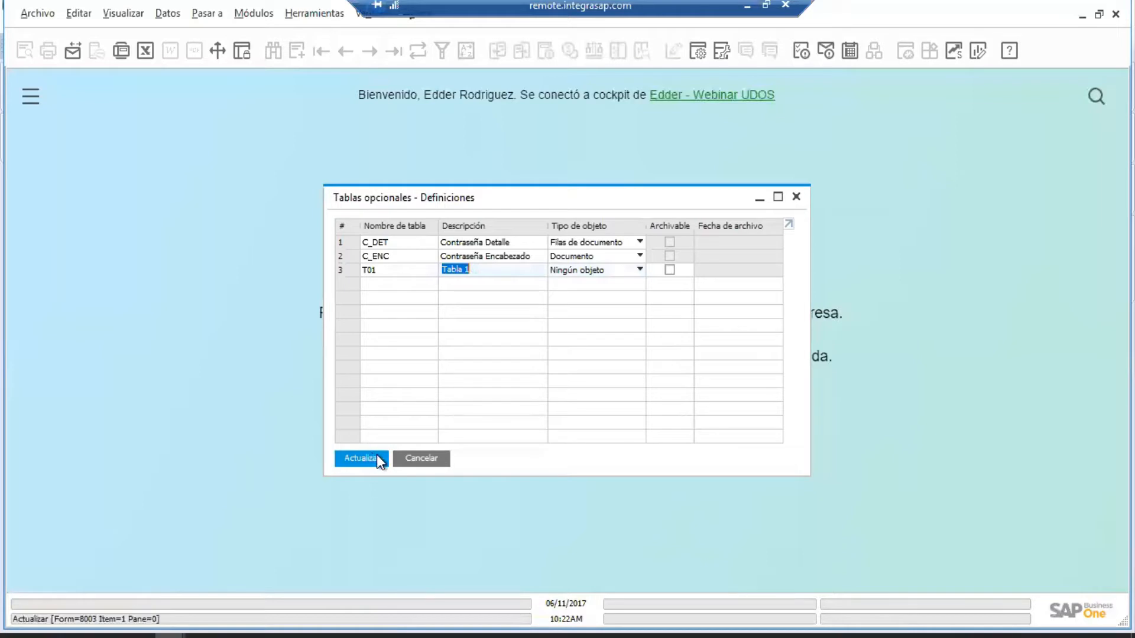
left_click(377, 455)
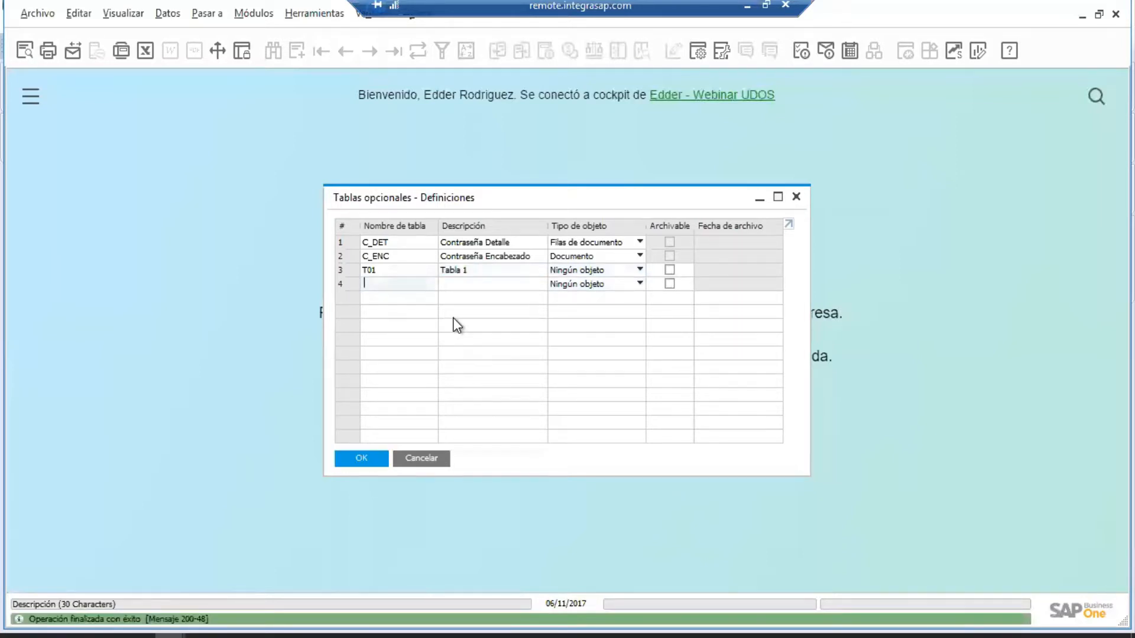
left_click(358, 463)
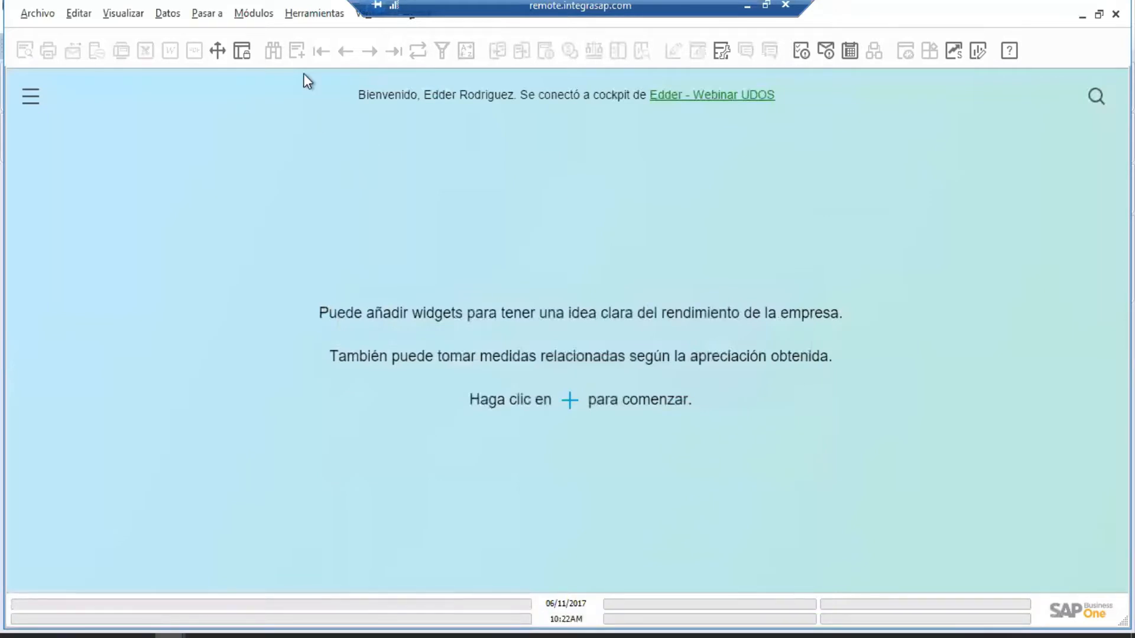
Open the T01 - Tabla 1 user-defined window from Herramientas.
left_click(297, 16)
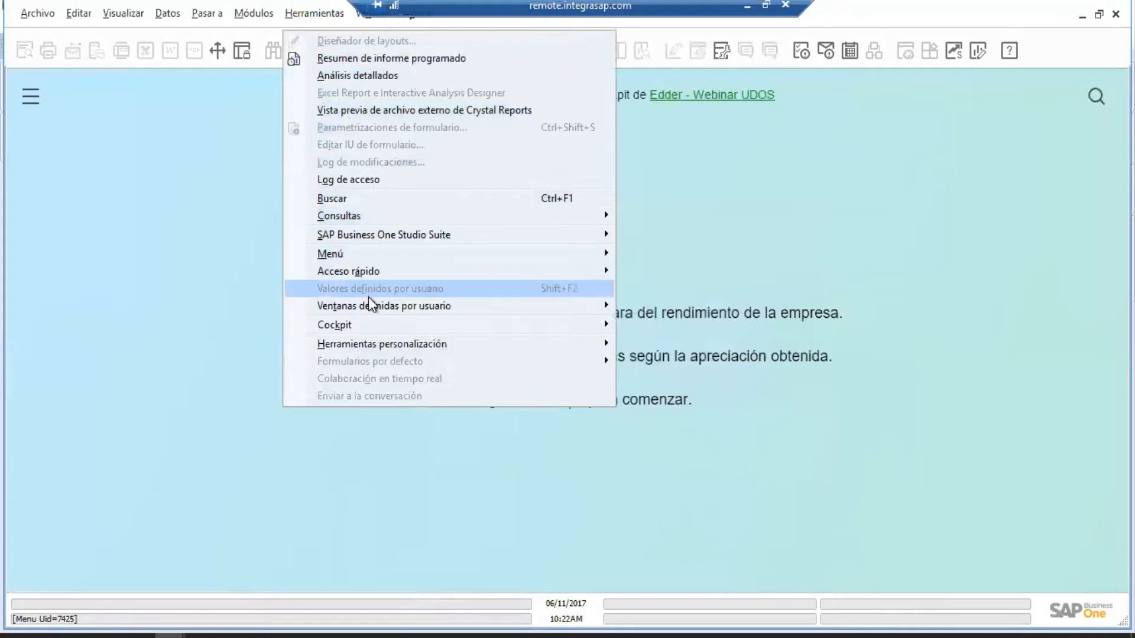
mouse_move(370, 306)
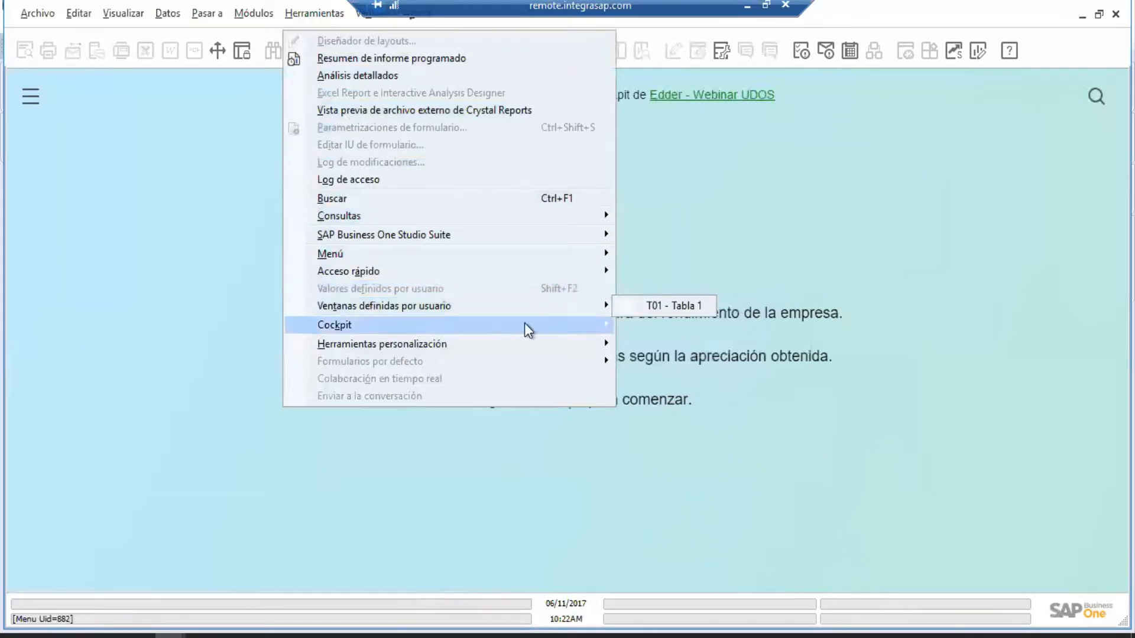
left_click(678, 306)
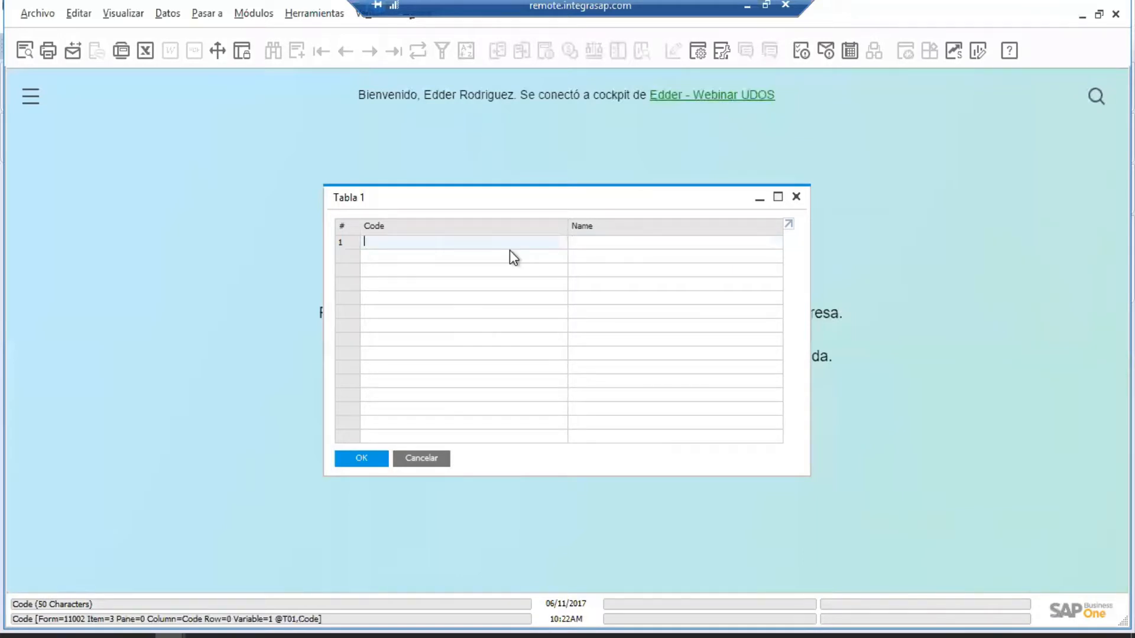
Enter the records 1 Mouse, 2 Teclado and 3 Pantalla.
type("1")
key("Tab")
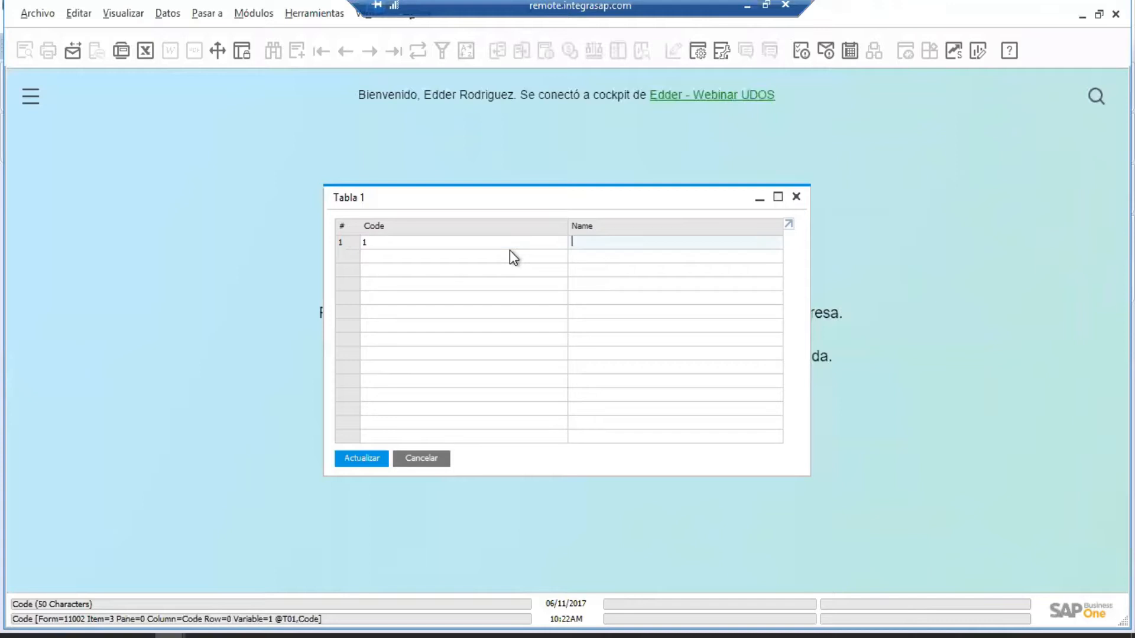
type("Mouse")
key("Return")
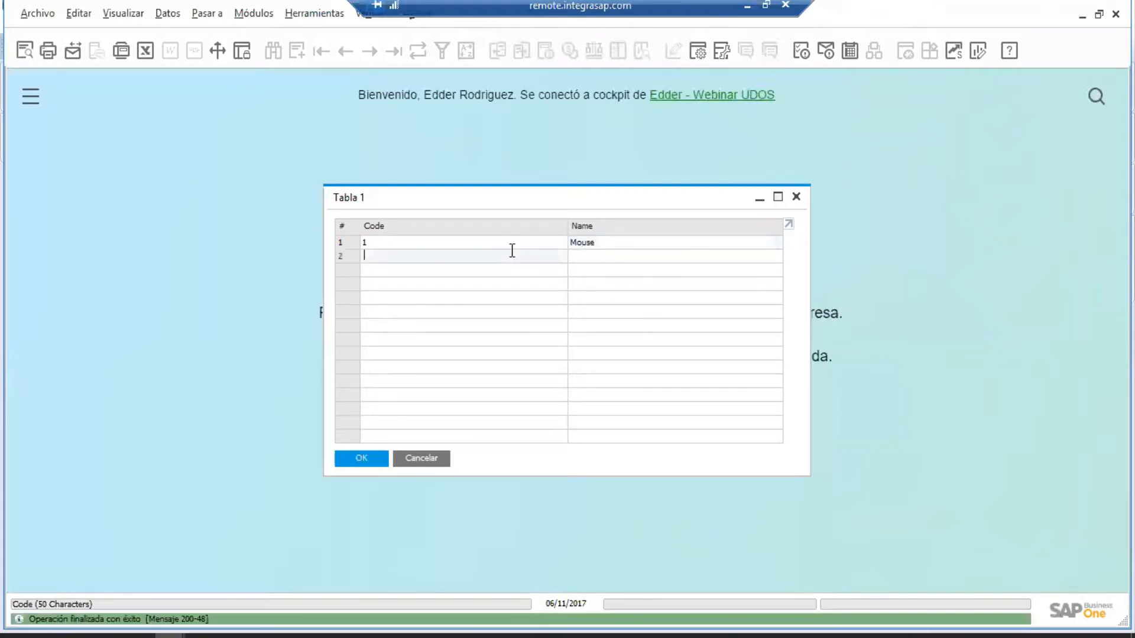
type("2")
key("Tab")
type("Teclado")
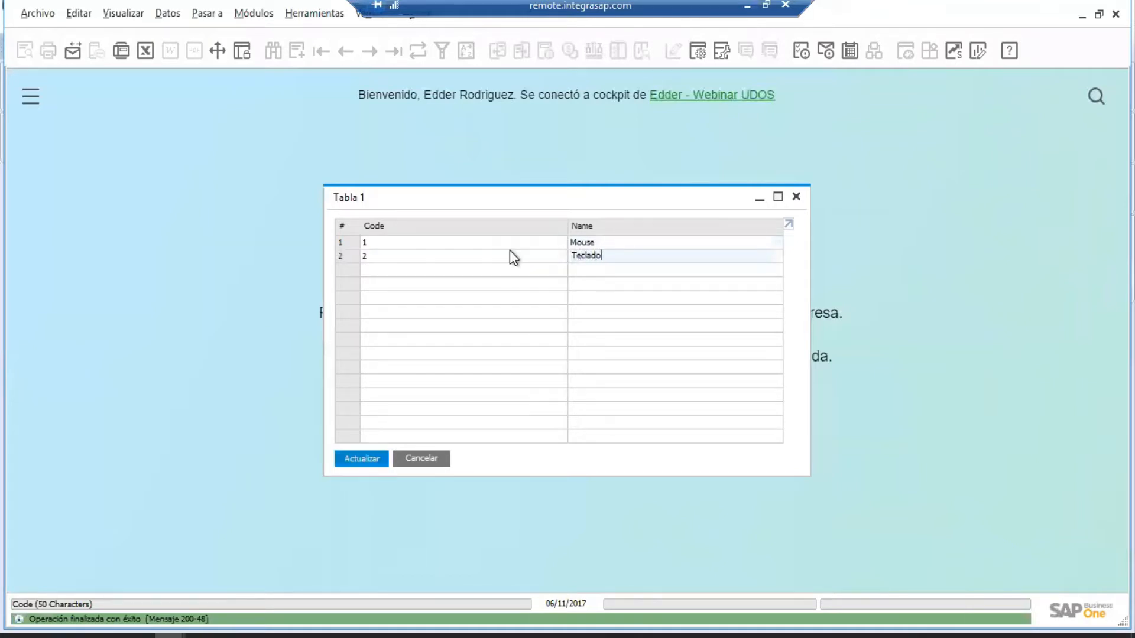
key("Return")
type("3")
key("Tab")
type("Pantalla")
key("Return")
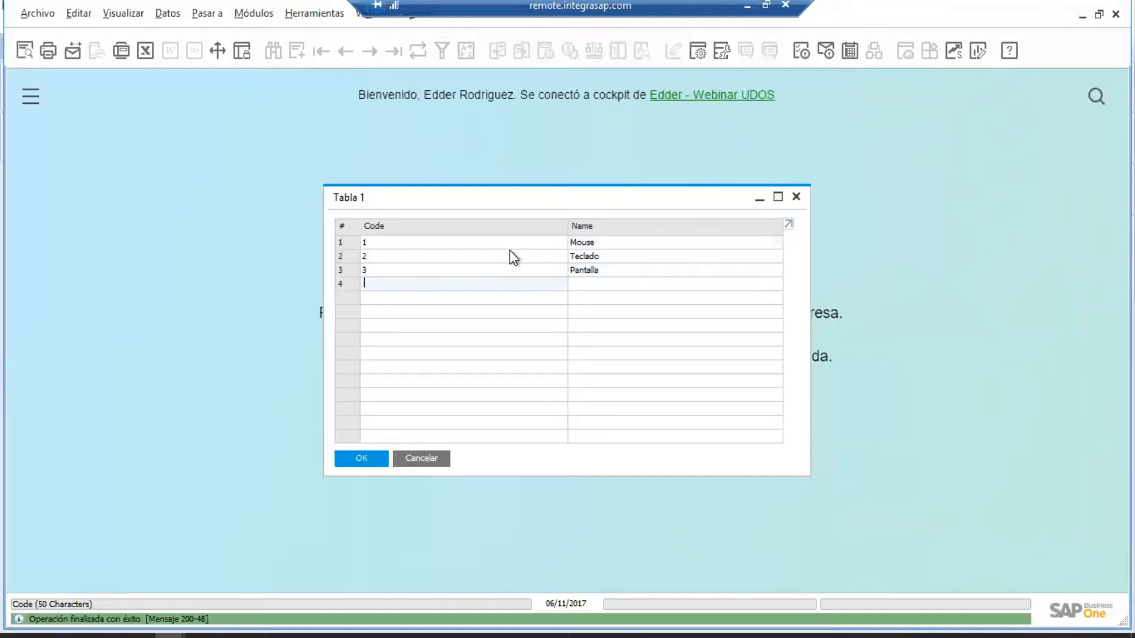
Confirm with OK, reopen Tabla 1 to verify the three records, and cancel out.
left_click(374, 451)
left_click(311, 16)
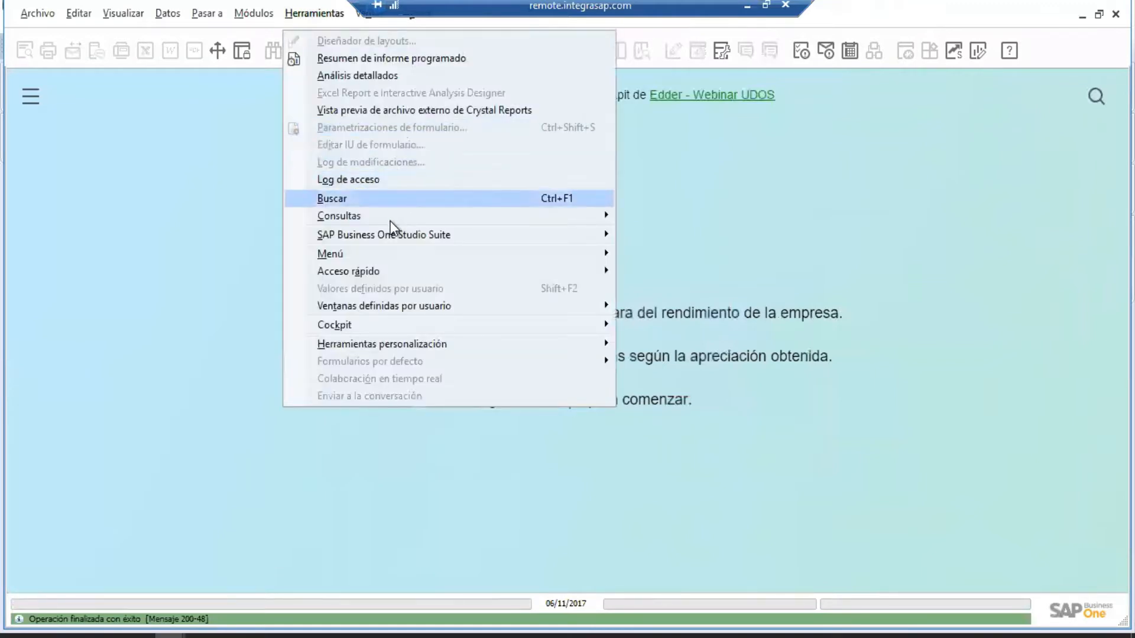
mouse_move(430, 278)
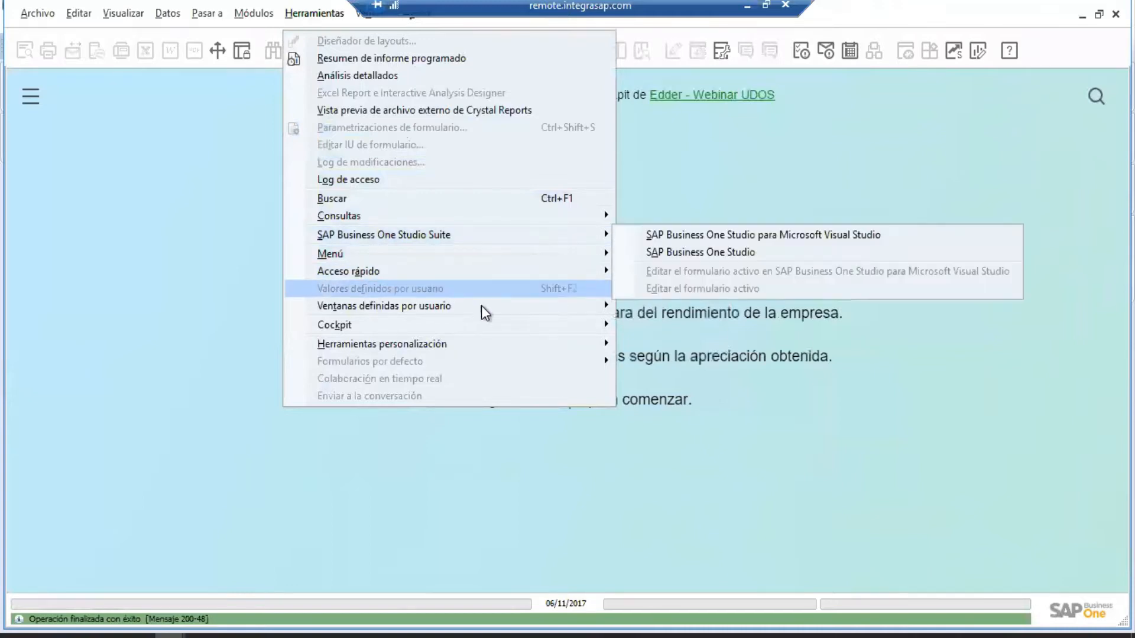
mouse_move(481, 307)
left_click(671, 306)
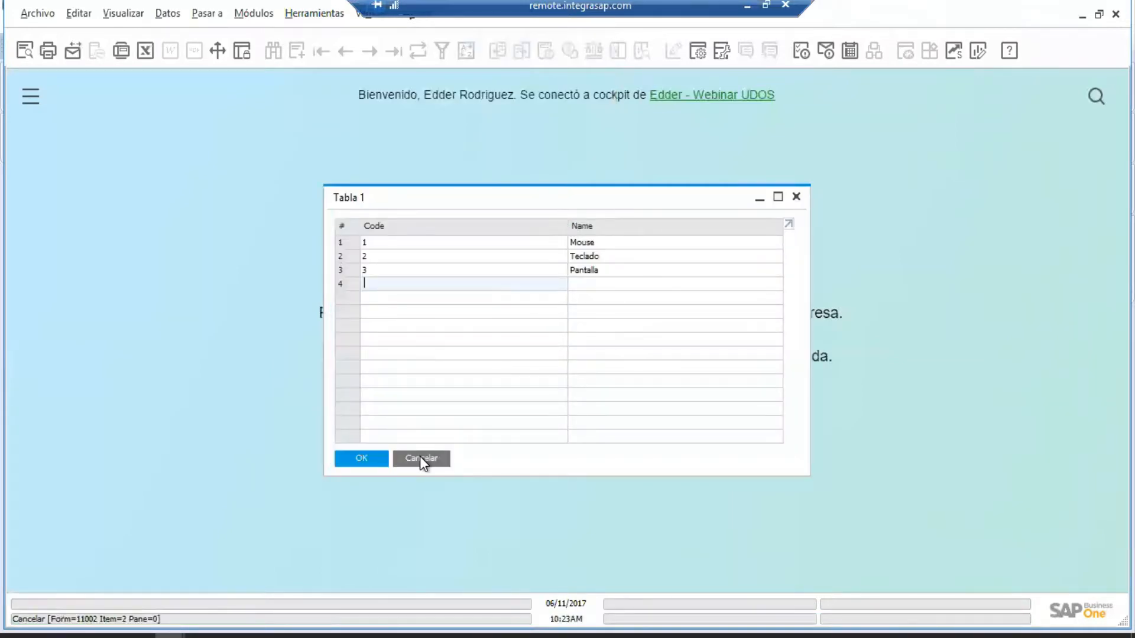
left_click(420, 458)
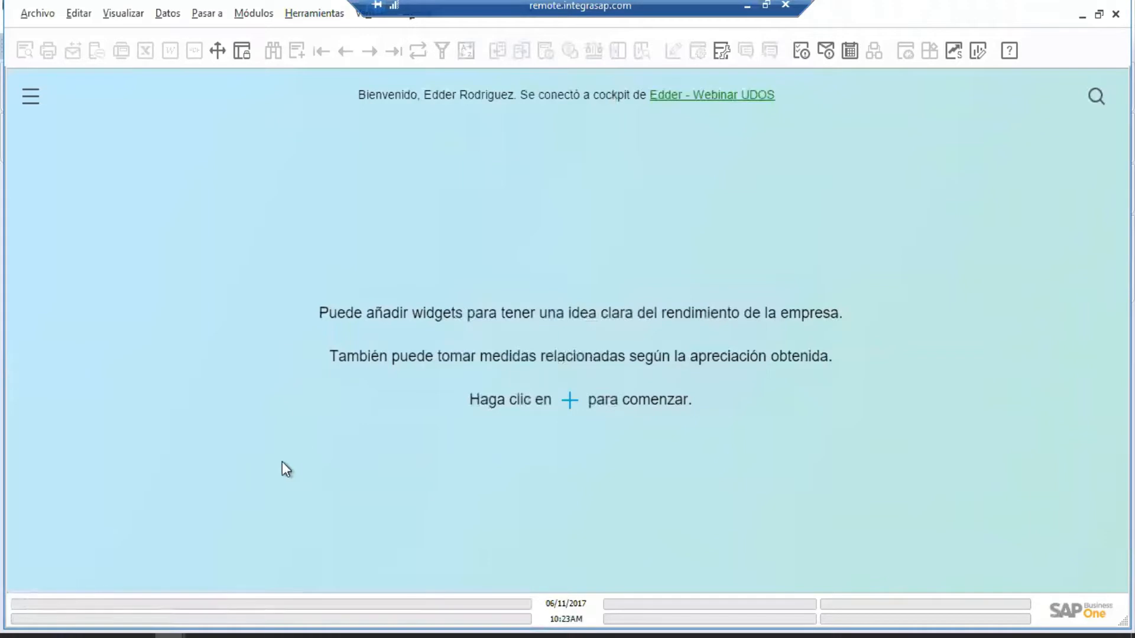
In HANA Studio, remove the *OITM* filter from the Tables folder so all tables are listed.
mouse_move(204, 631)
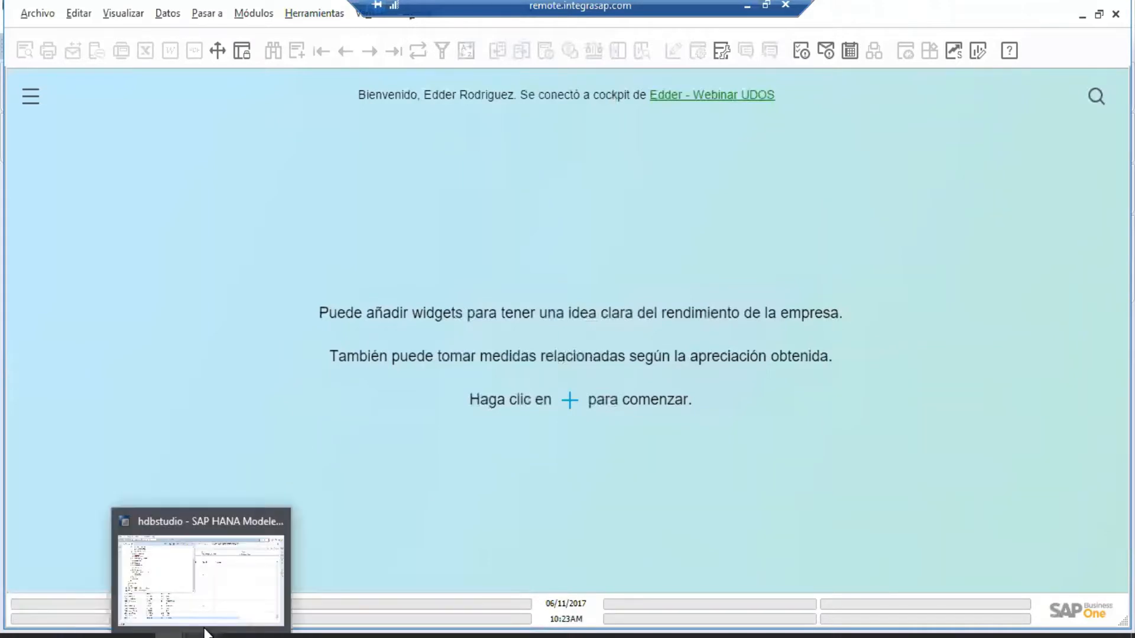
left_click(204, 631)
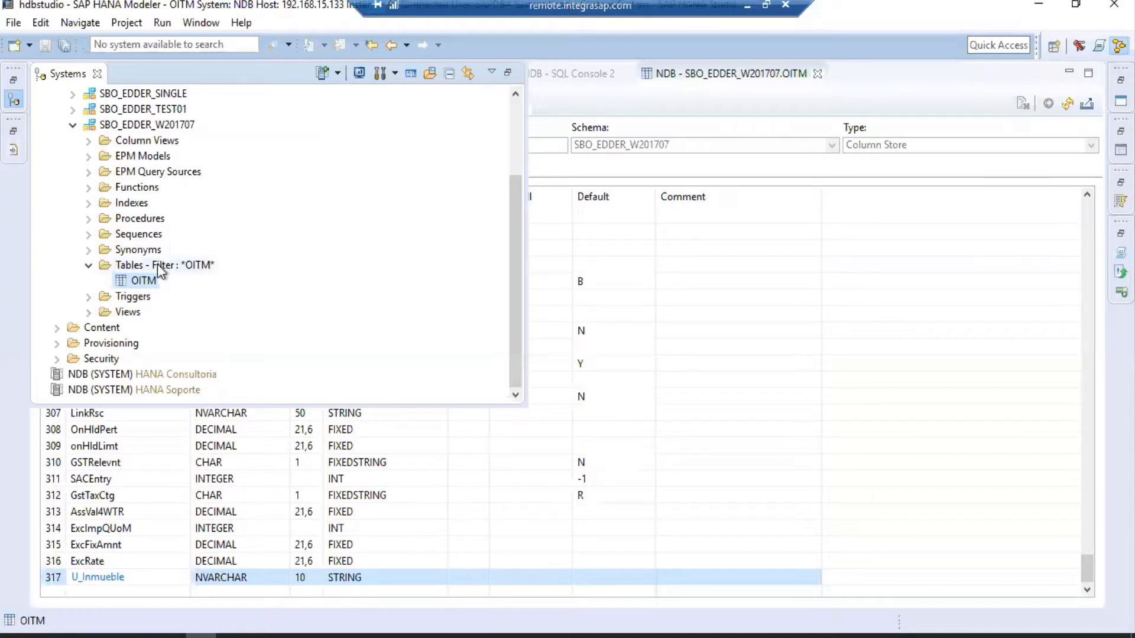
left_click(156, 265)
right_click(155, 263)
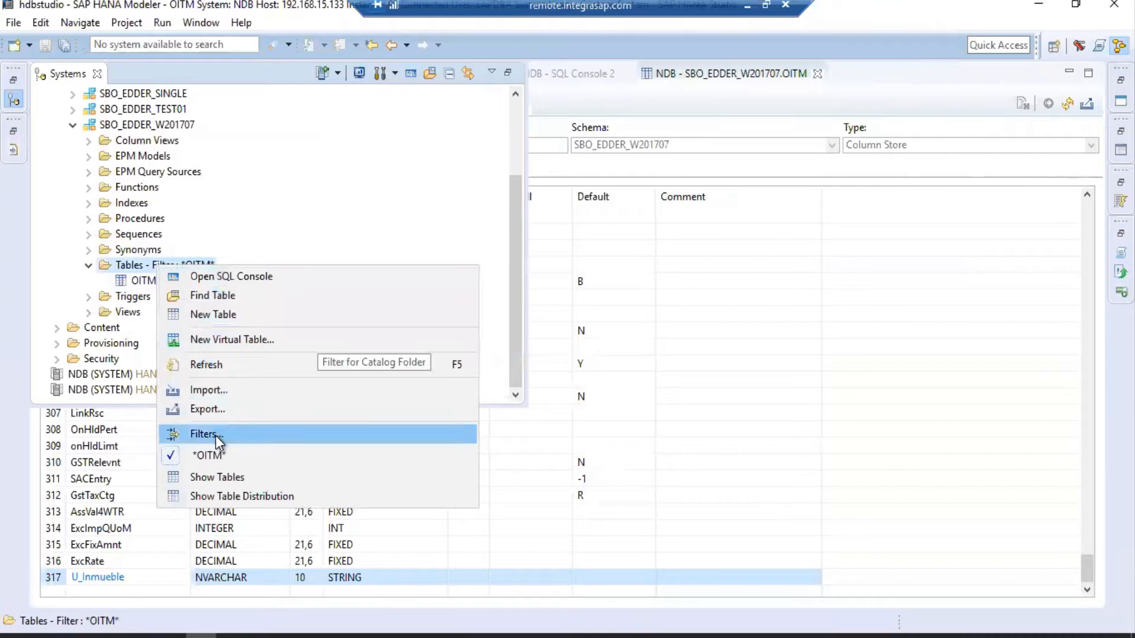
left_click(215, 435)
left_click(690, 353)
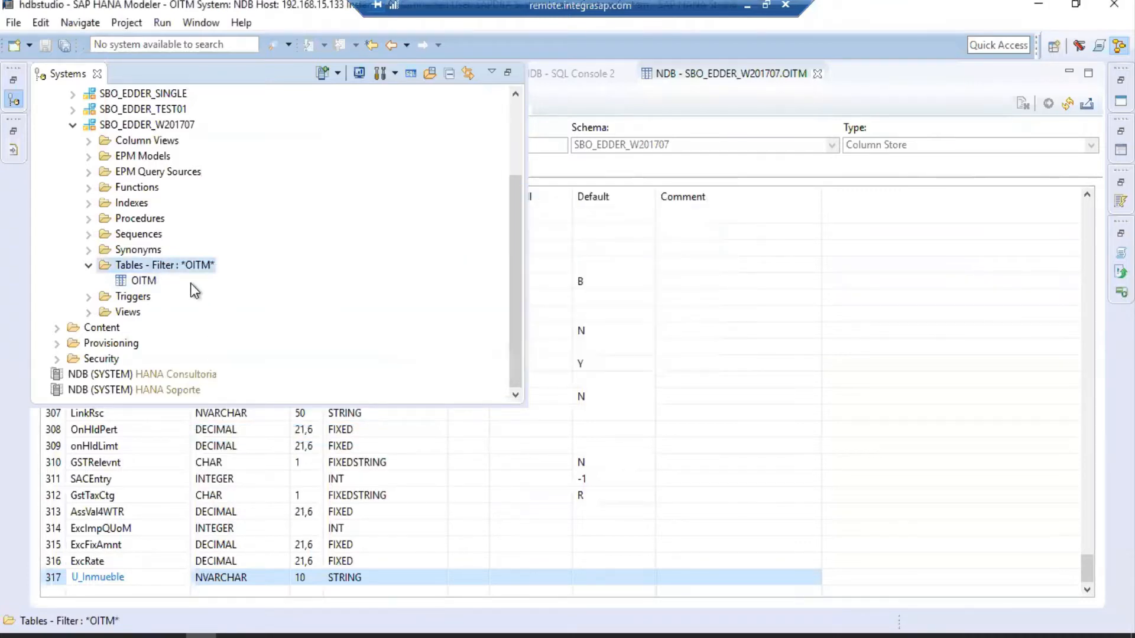
left_click(155, 281)
right_click(156, 284)
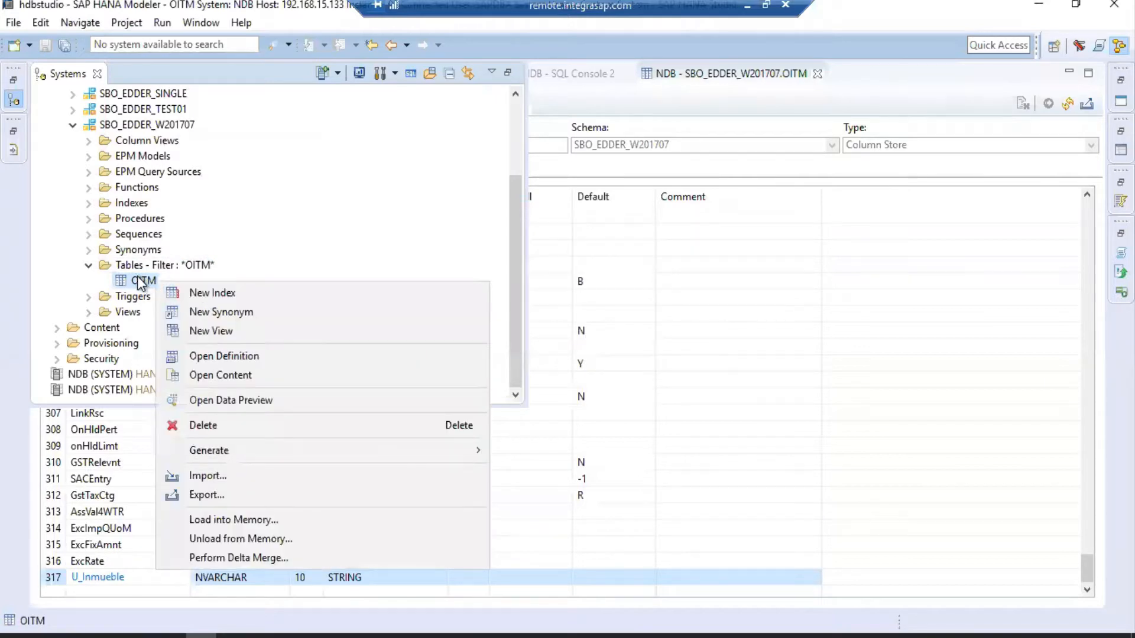
left_click(132, 267)
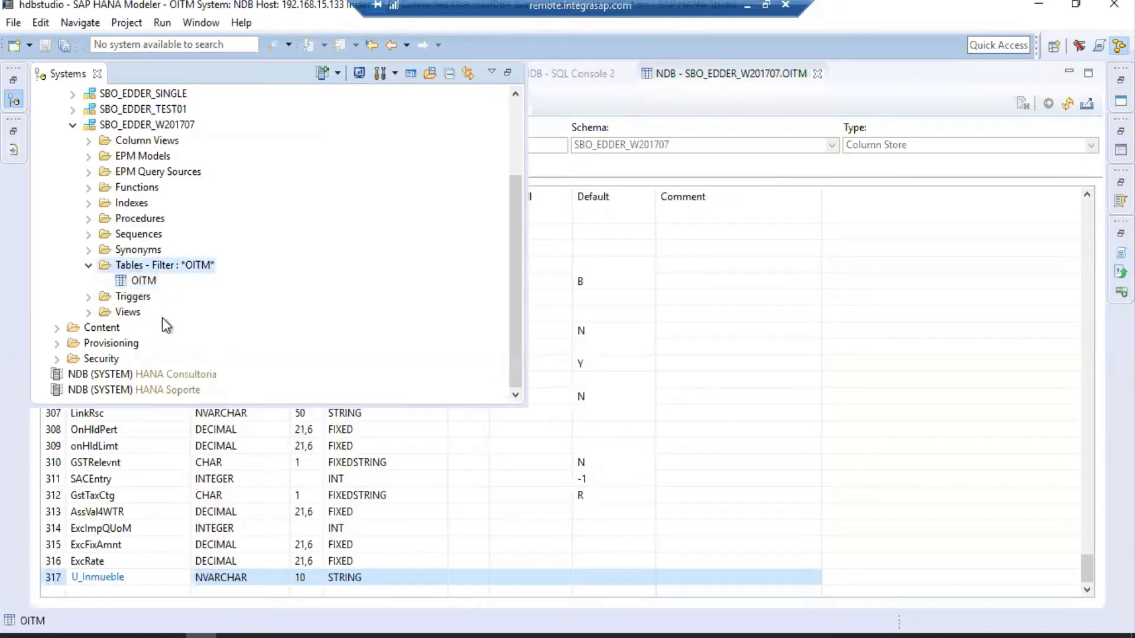
right_click(132, 266)
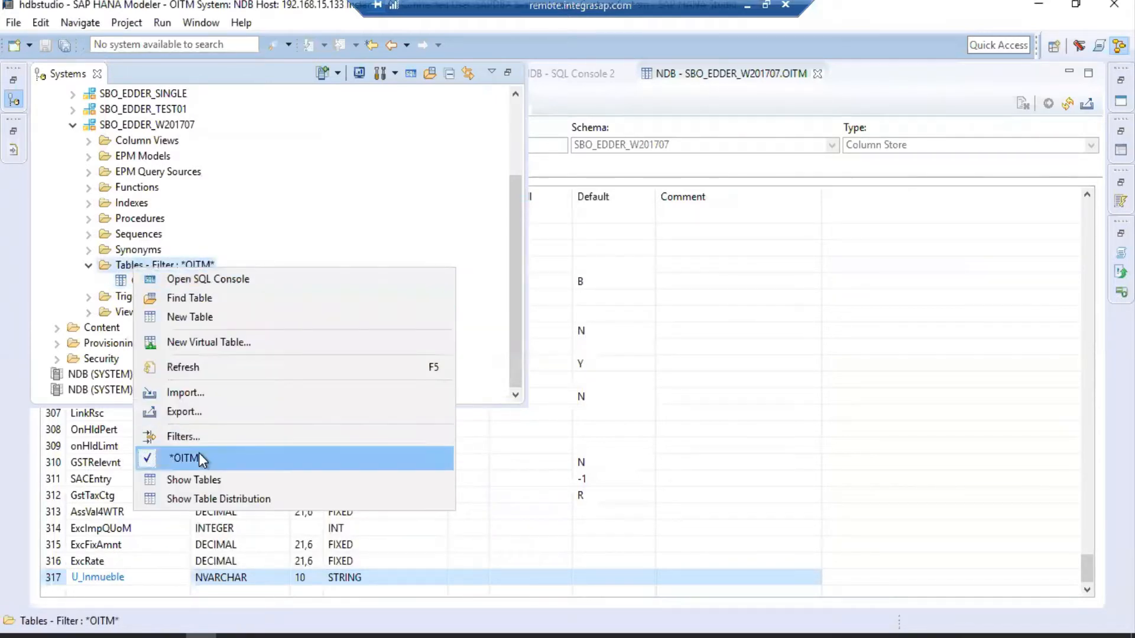
left_click(195, 458)
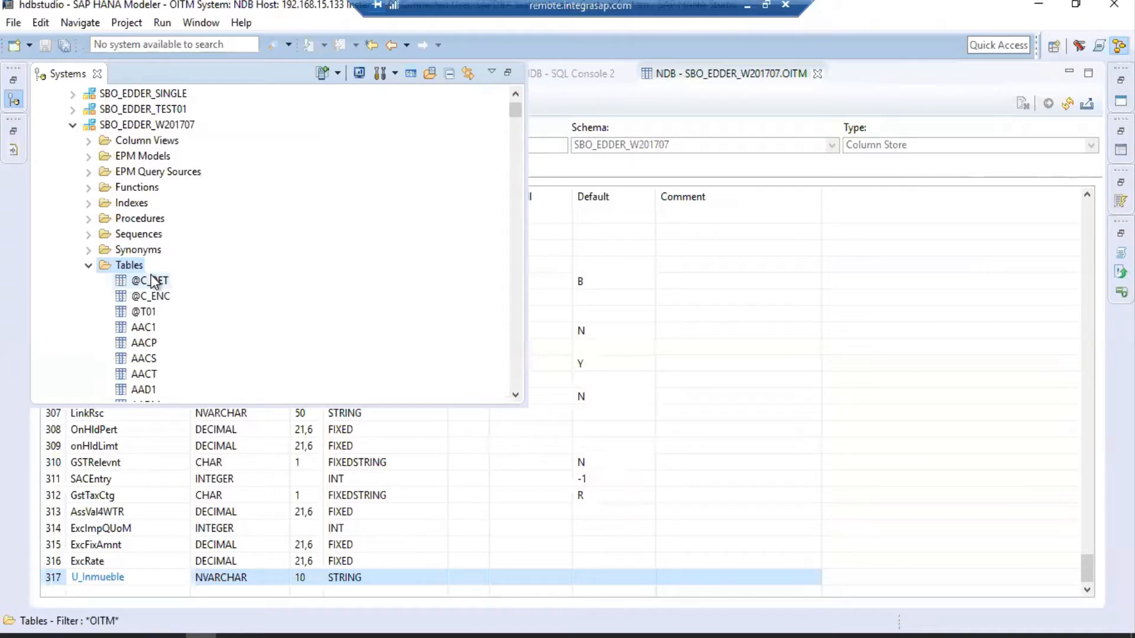
left_click(145, 312)
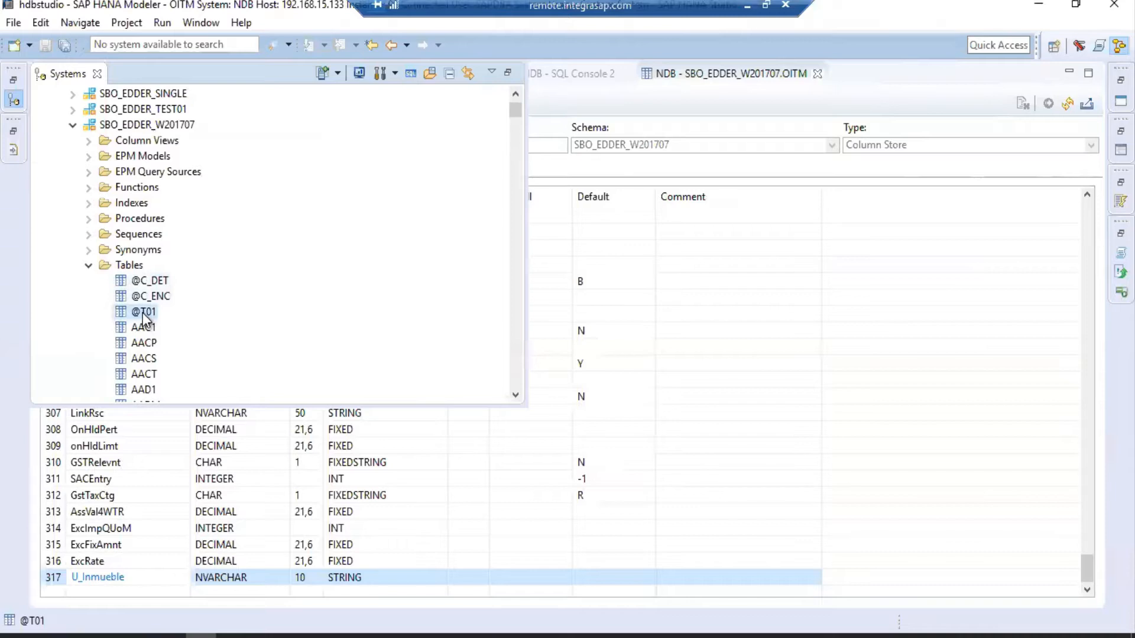
right_click(145, 319)
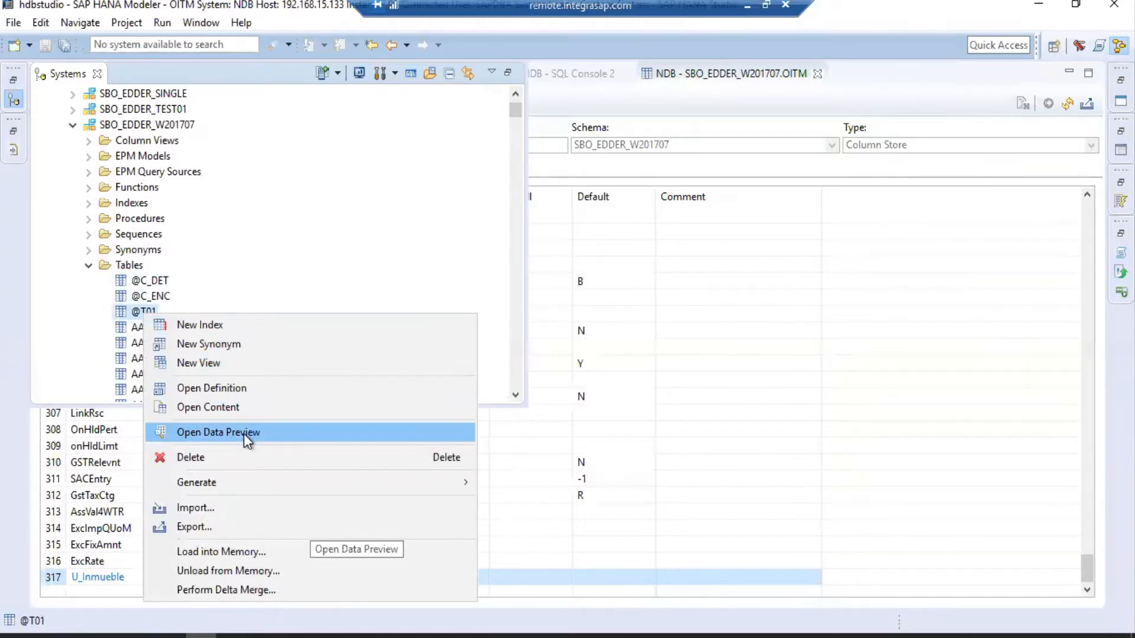
left_click(244, 434)
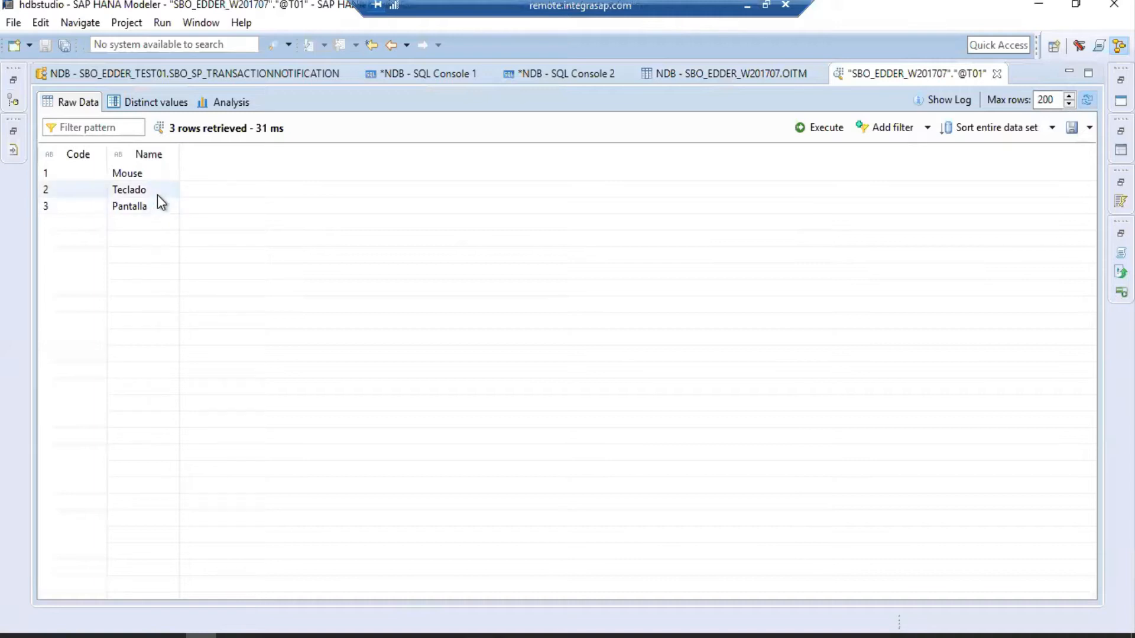
left_click(14, 102)
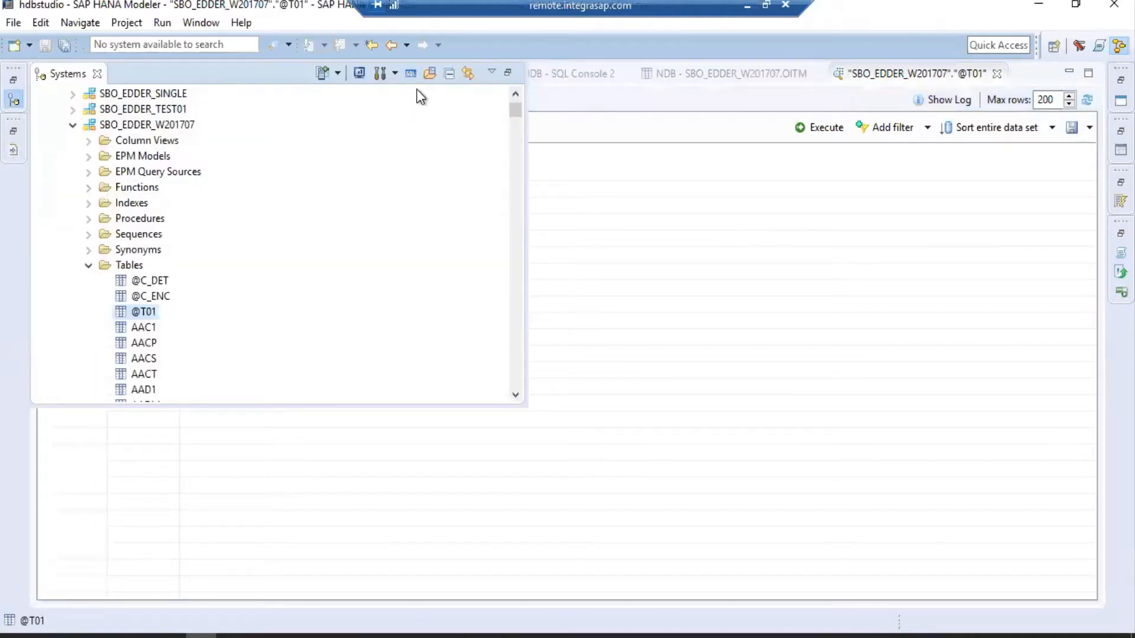
left_click(412, 73)
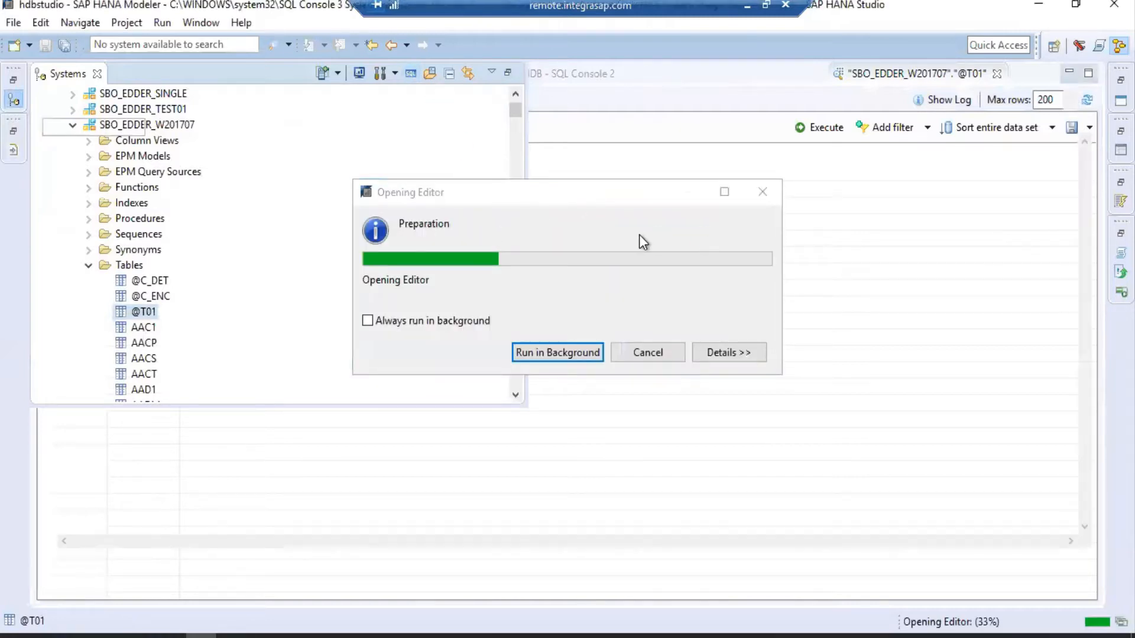
type("Select ")
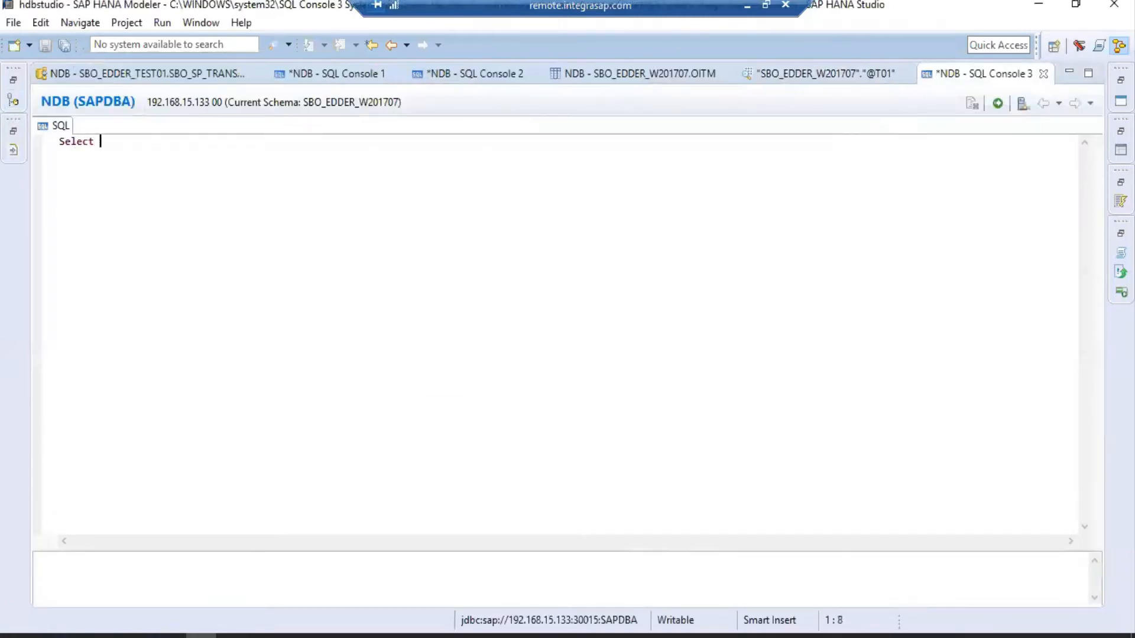
type("* from \"@T01")
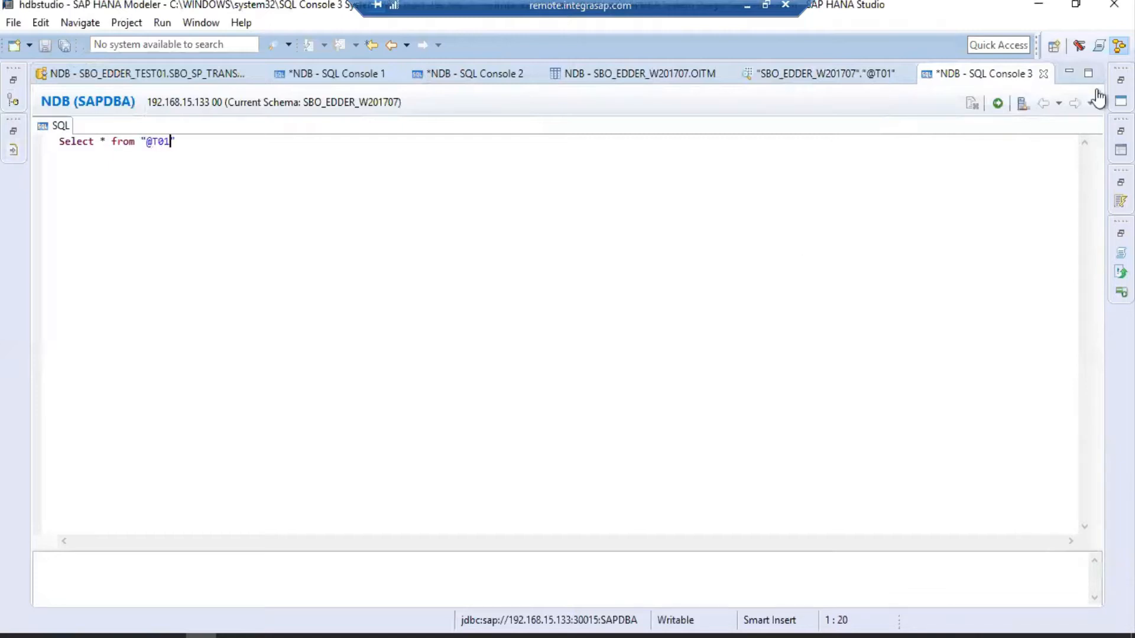
left_click(998, 103)
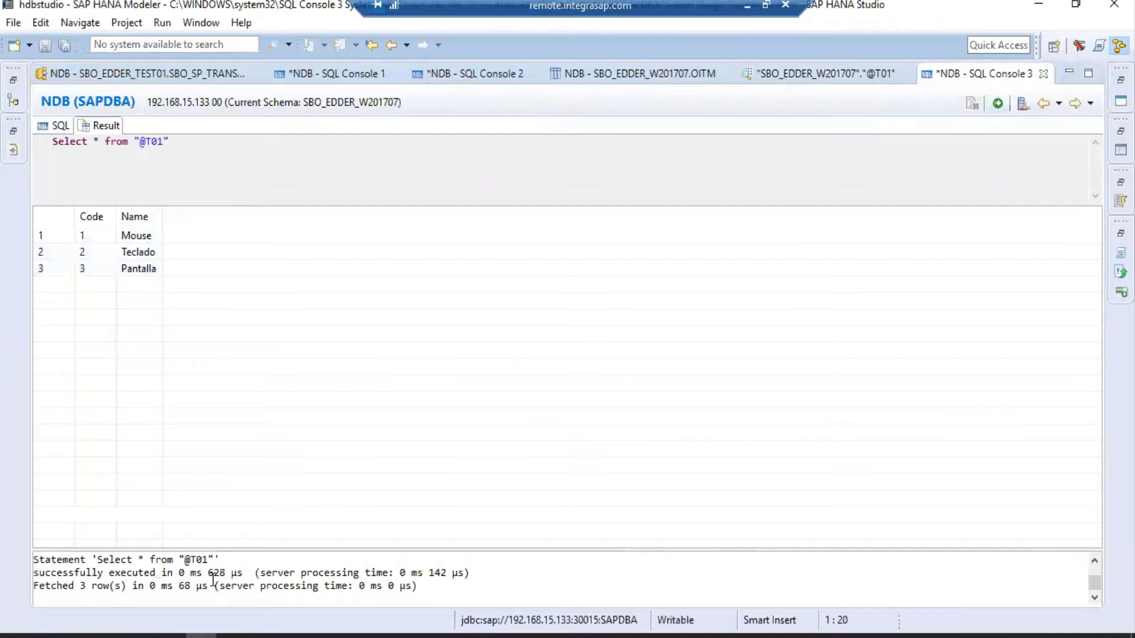
mouse_move(175, 633)
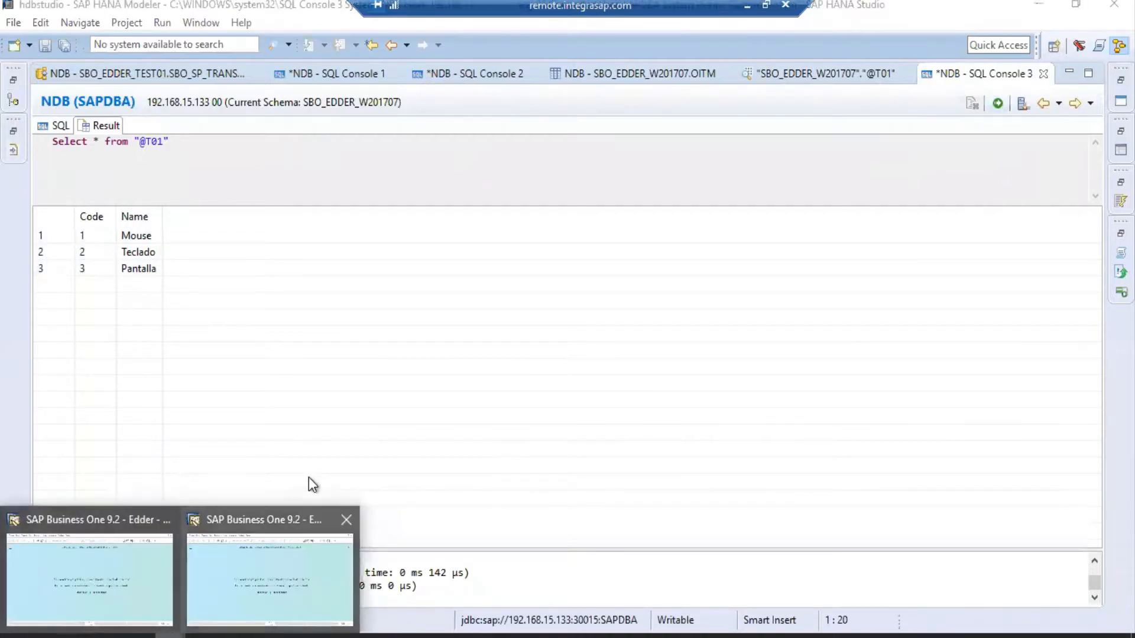
left_click(296, 577)
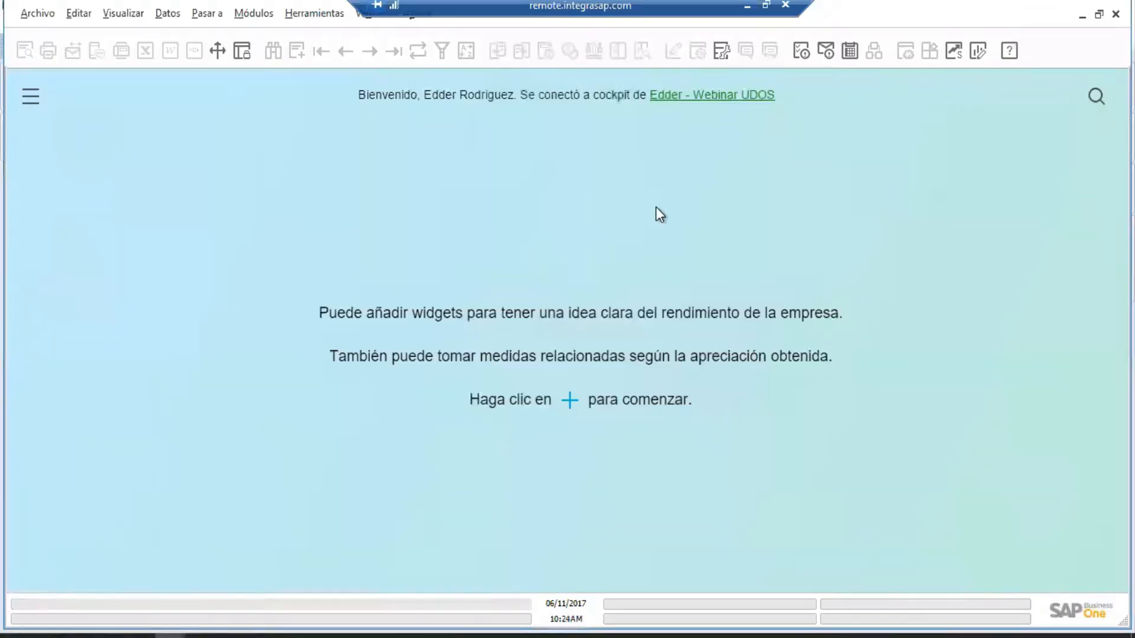
Open Tablas definidas por usuario - Instalación under Herramientas personalización.
left_click(325, 24)
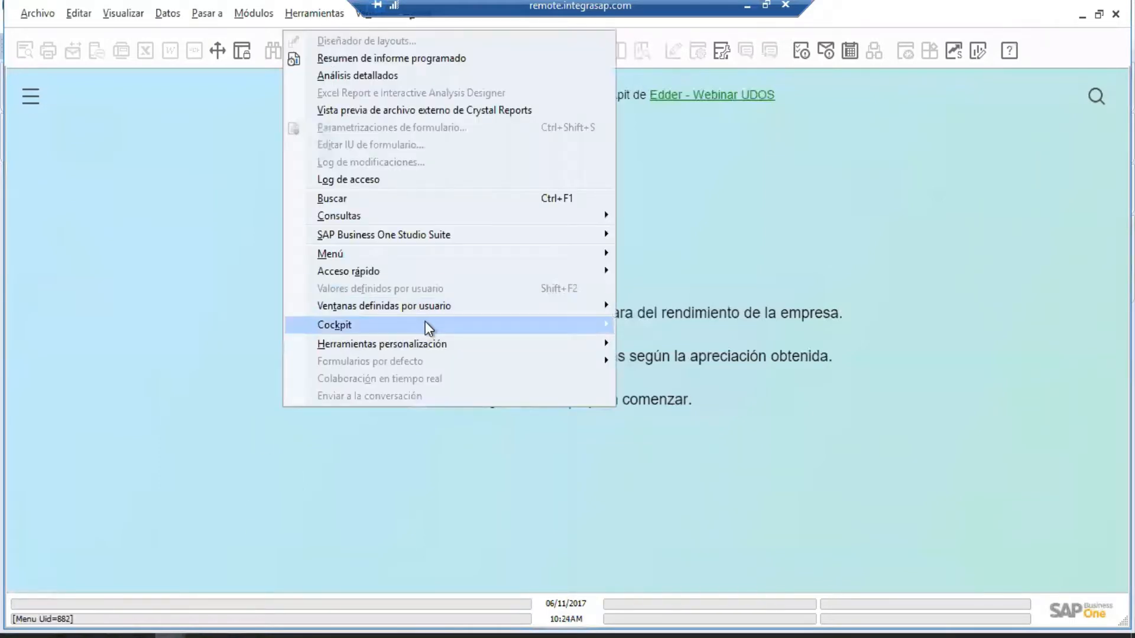
mouse_move(448, 313)
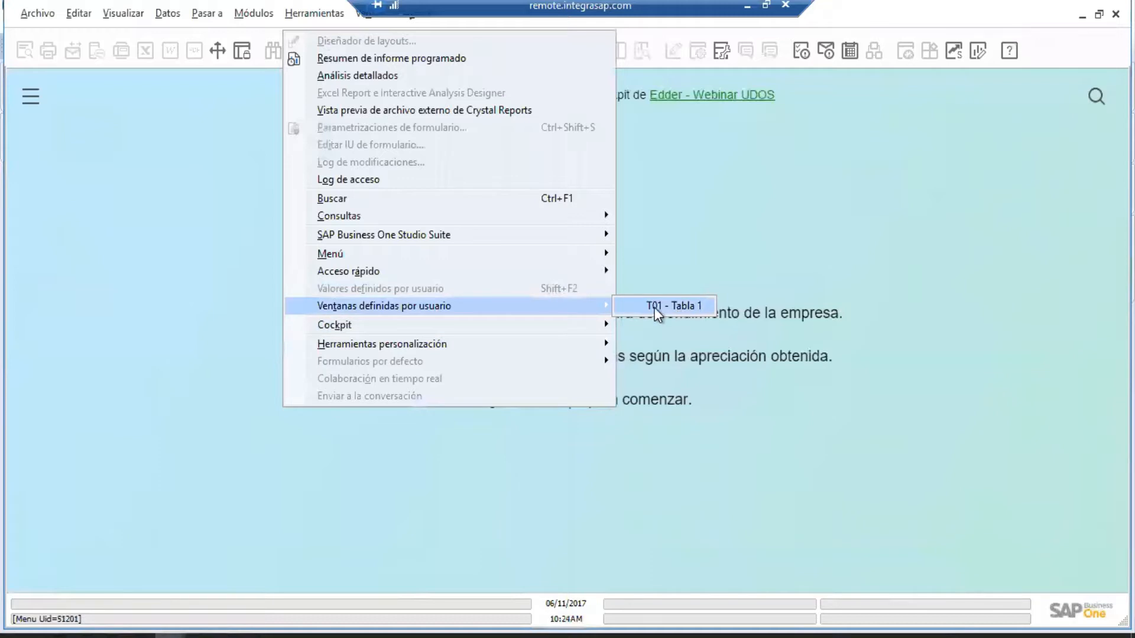
mouse_move(453, 343)
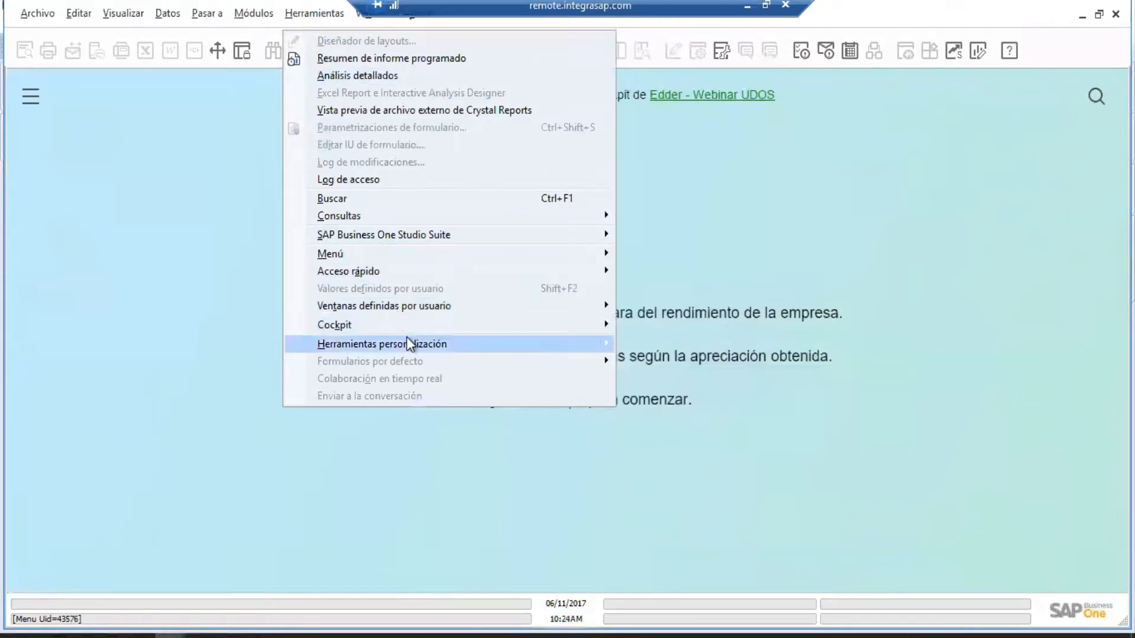
mouse_move(411, 341)
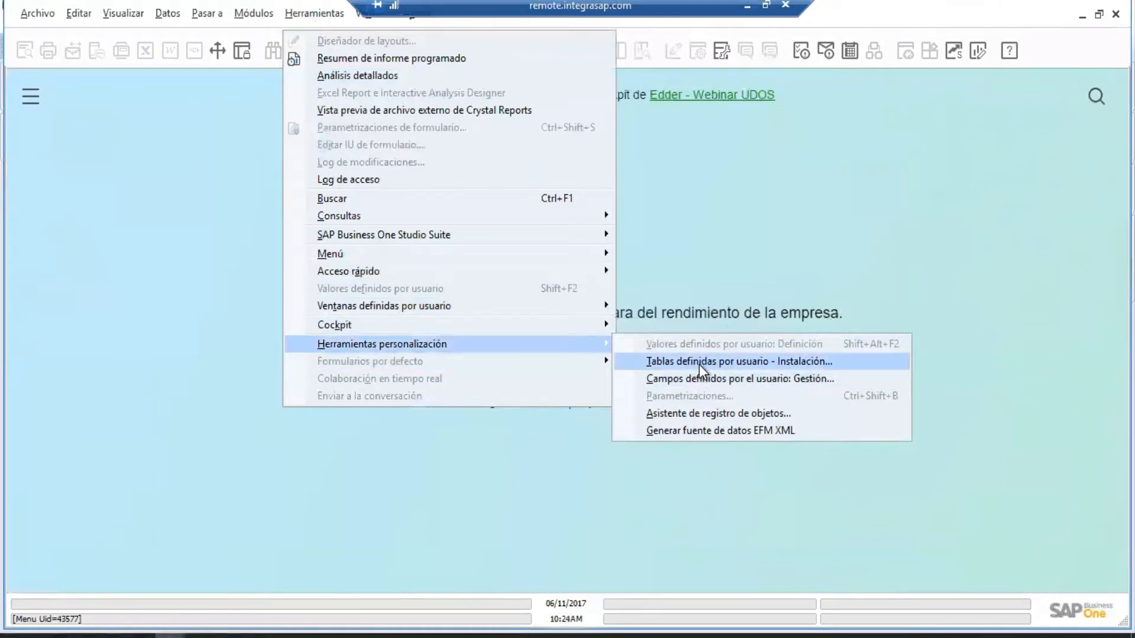
left_click(699, 362)
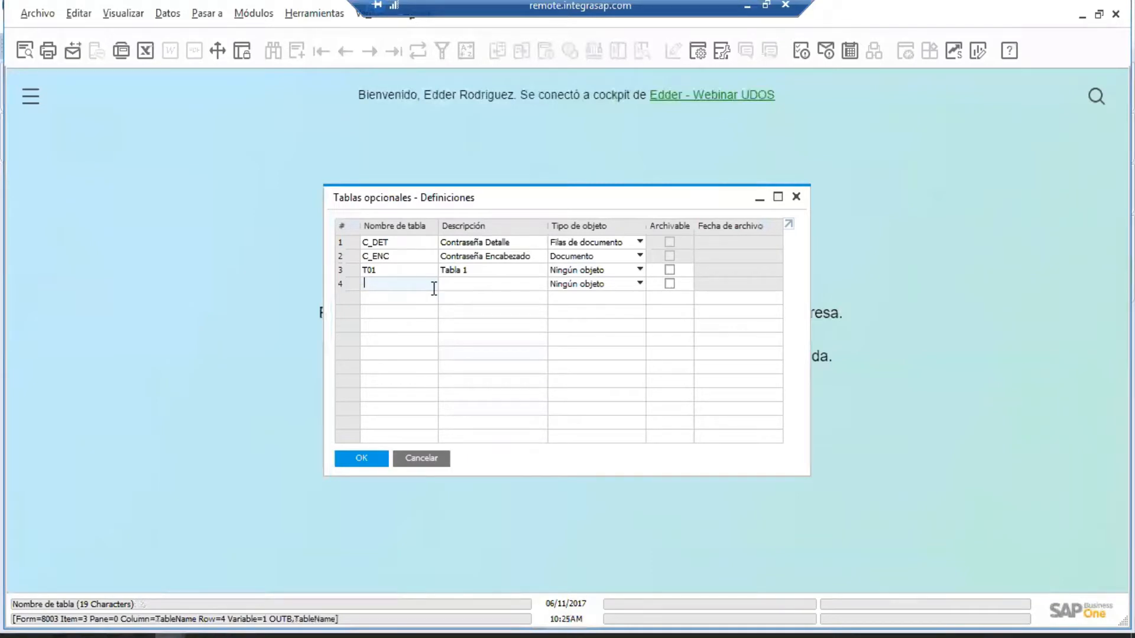
Enter table I_ENC with description 'Inmueble Encabezado' in row 4.
type("I_ENC")
key("Tab")
type("Inmueble EncabezaD")
key("BackSpace")
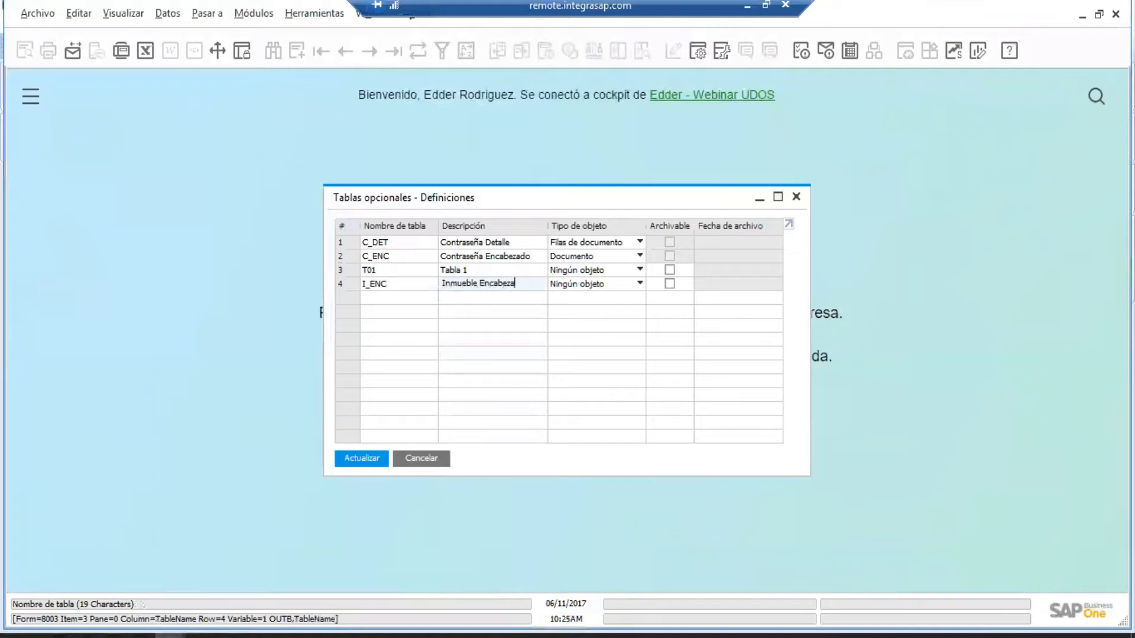
type("do")
key("Tab")
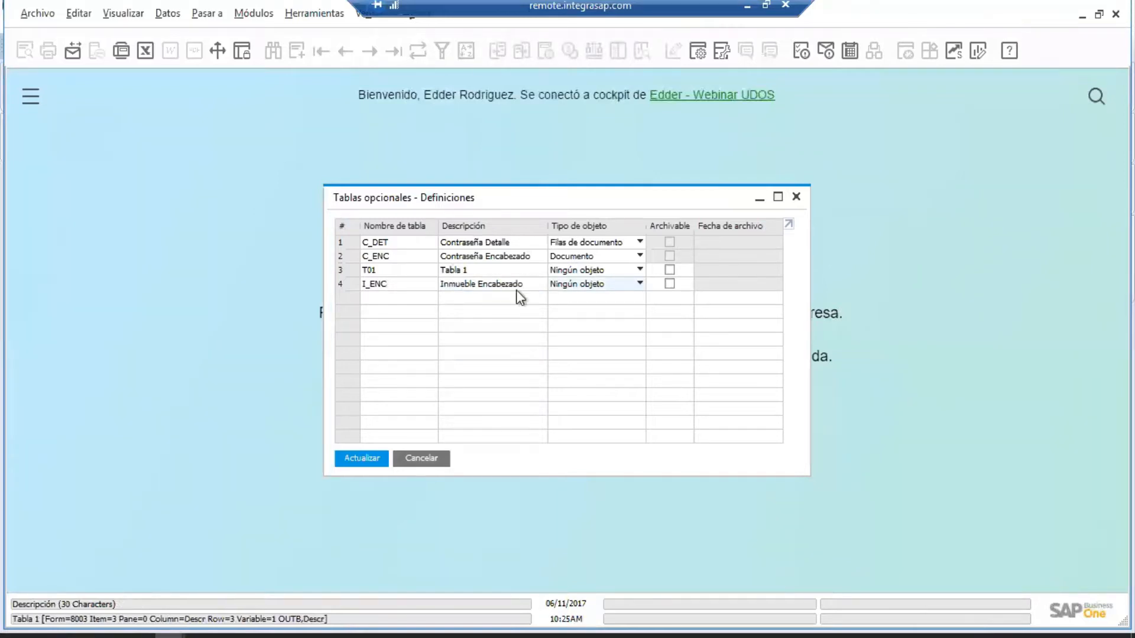
Set I_ENC's object type to Datos maestros.
left_click(594, 286)
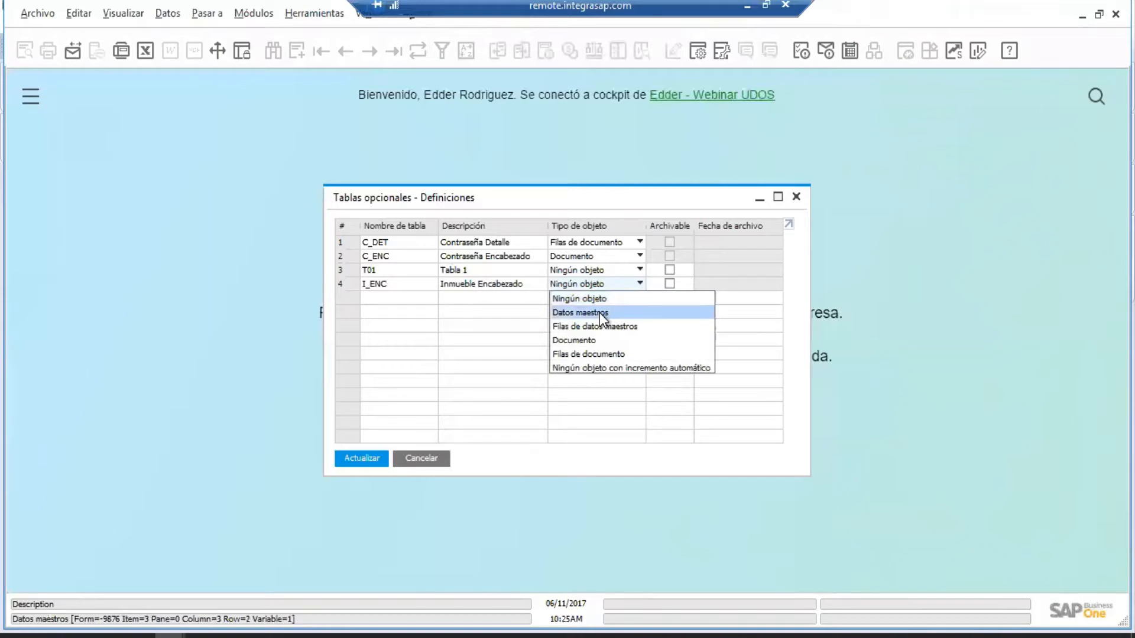
left_click(599, 313)
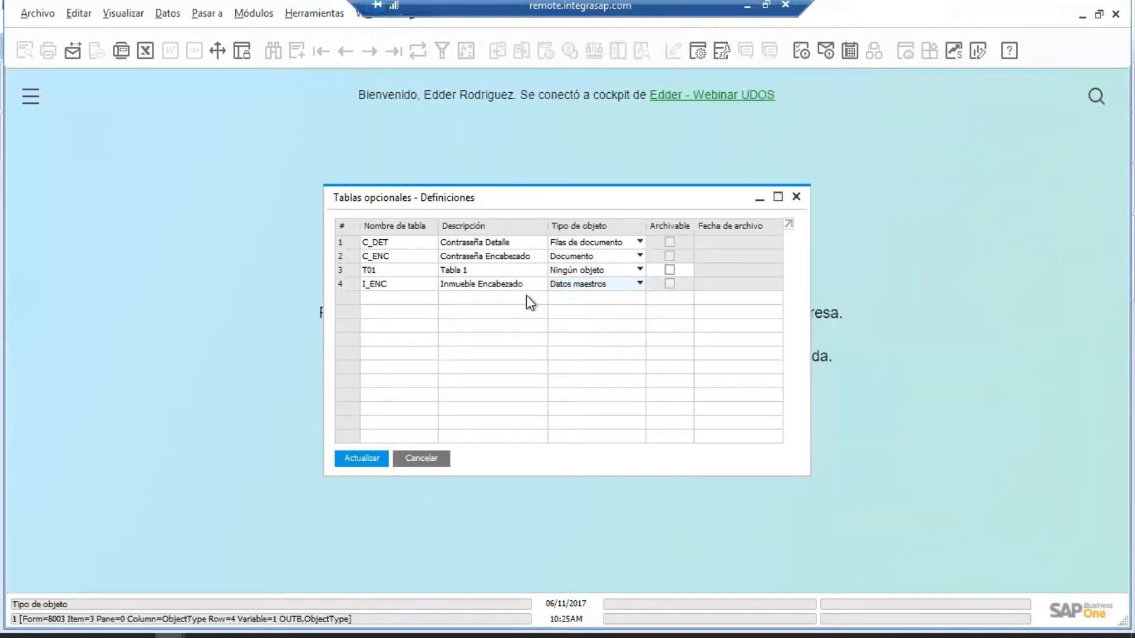
left_click(597, 285)
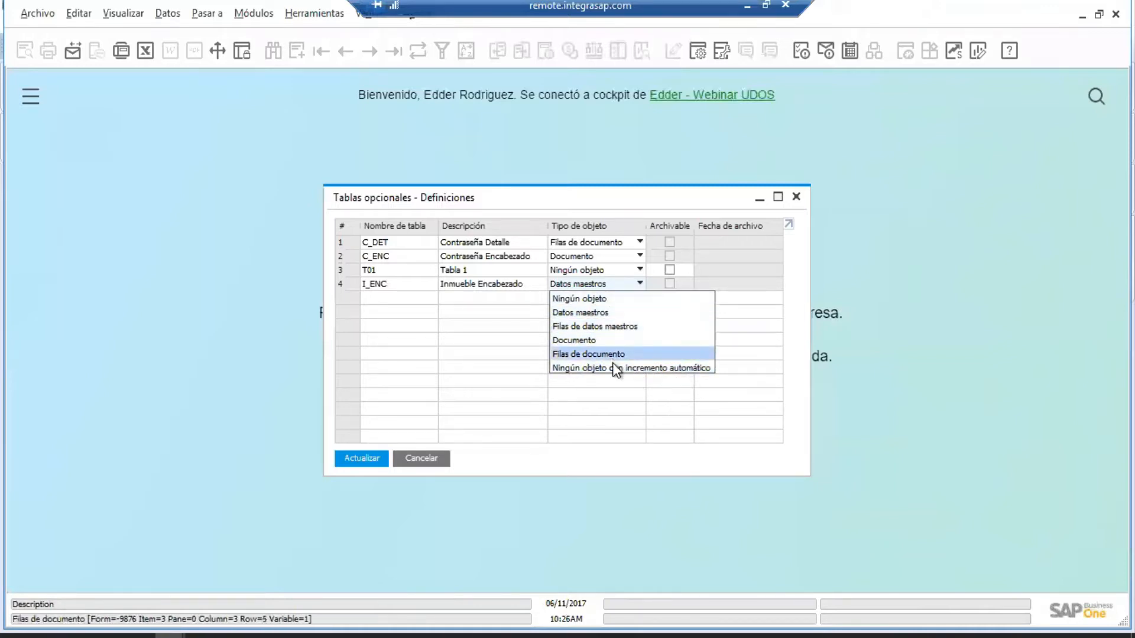
left_click(590, 313)
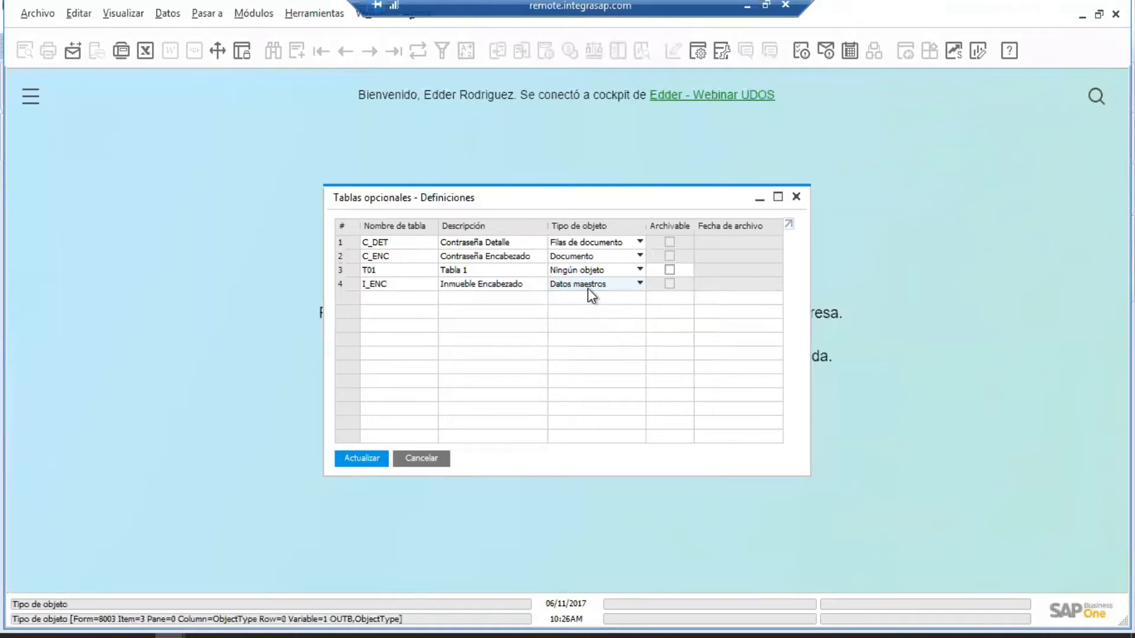
Save the table definitions, ignoring the workstation warning and confirming, then close the window.
left_click(361, 461)
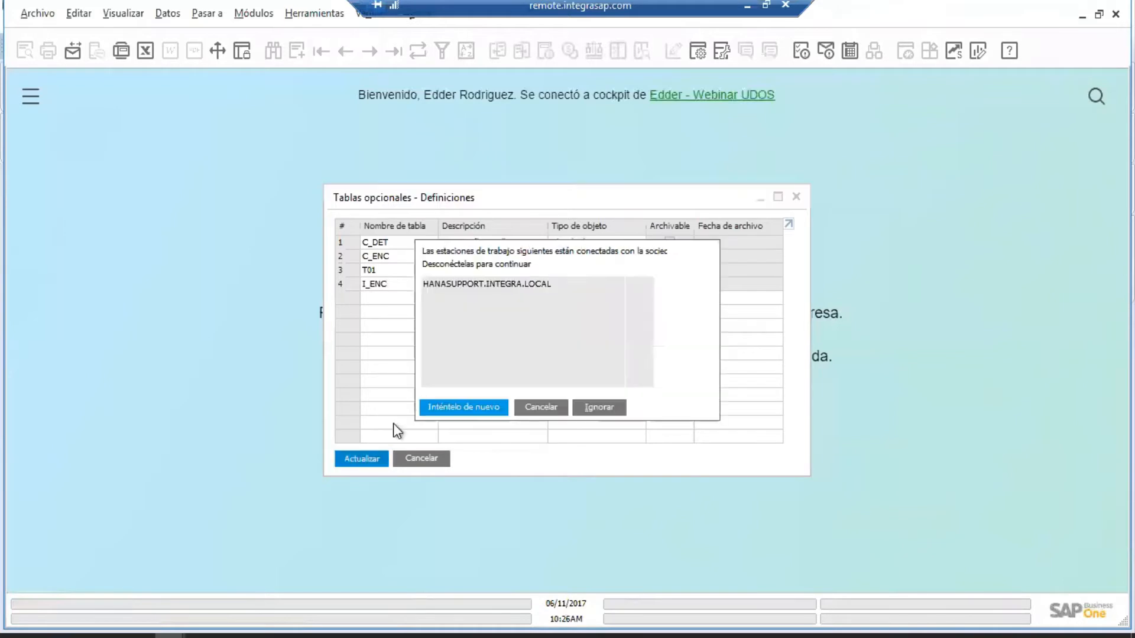
left_click(596, 409)
left_click(409, 344)
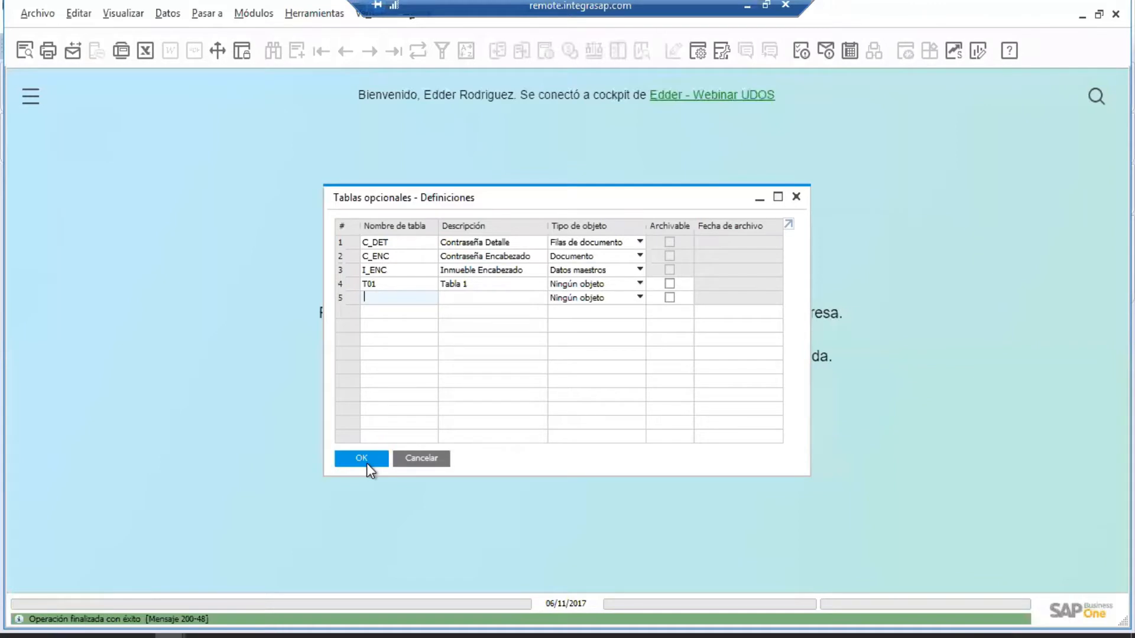
left_click(364, 460)
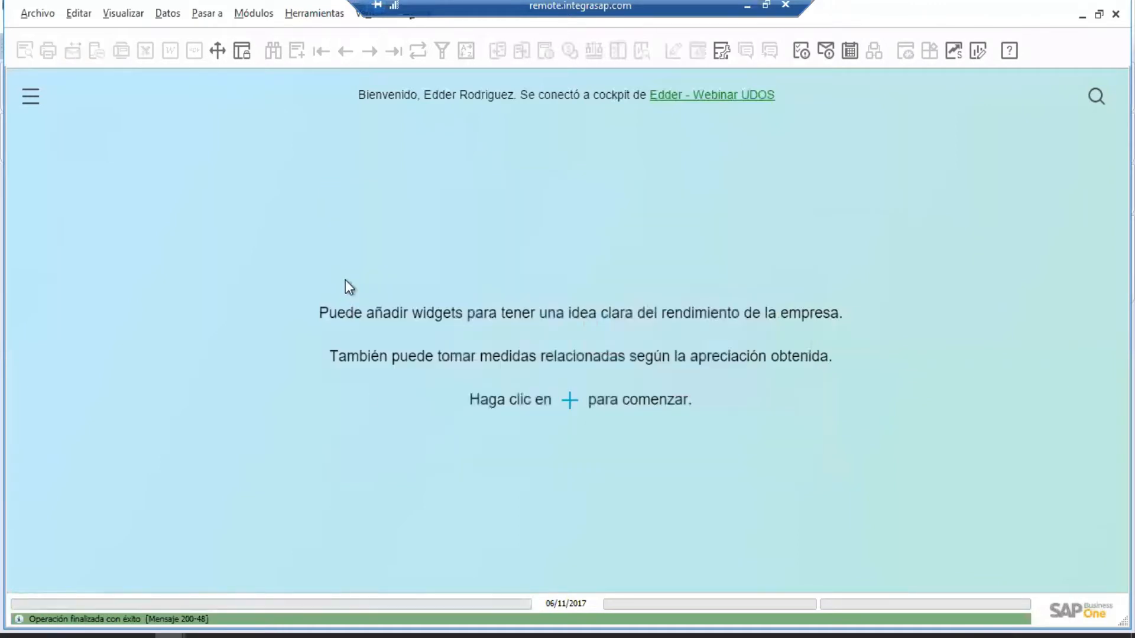
Check Herramientas > Ventanas definidas por usuario, then return to HANA Studio's object tree.
left_click(311, 13)
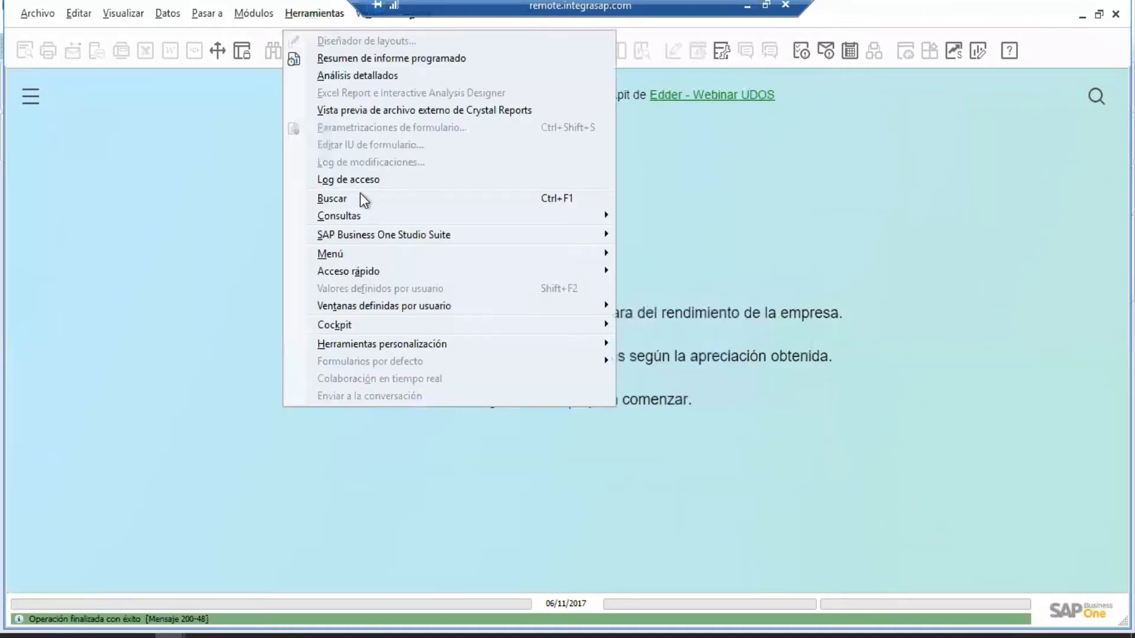
mouse_move(427, 307)
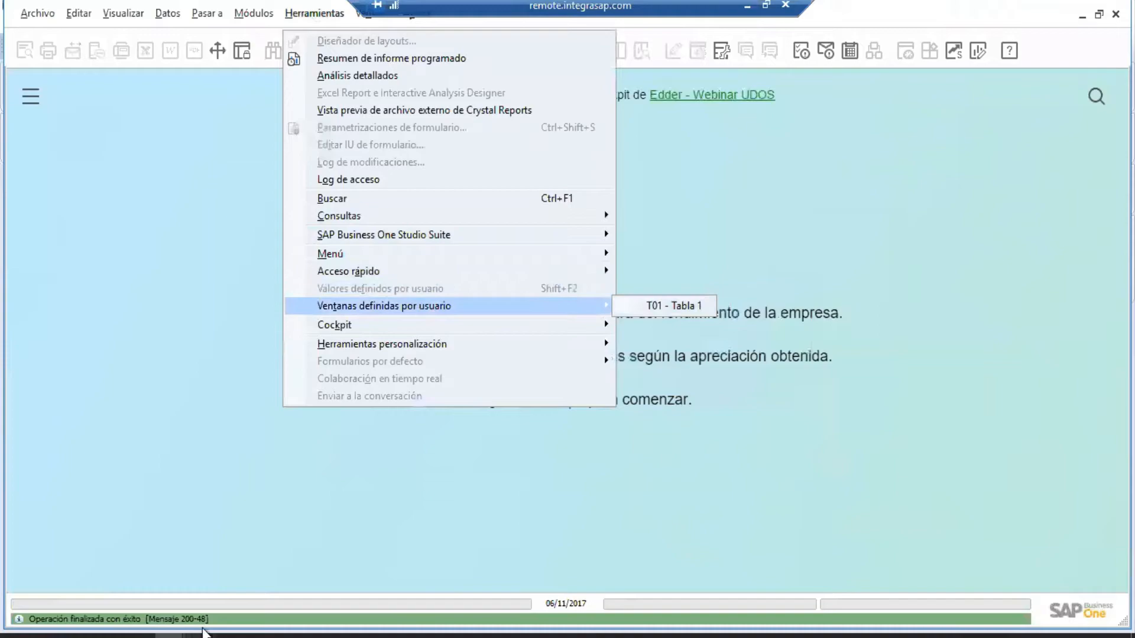
left_click(208, 590)
left_click(202, 634)
left_click(13, 101)
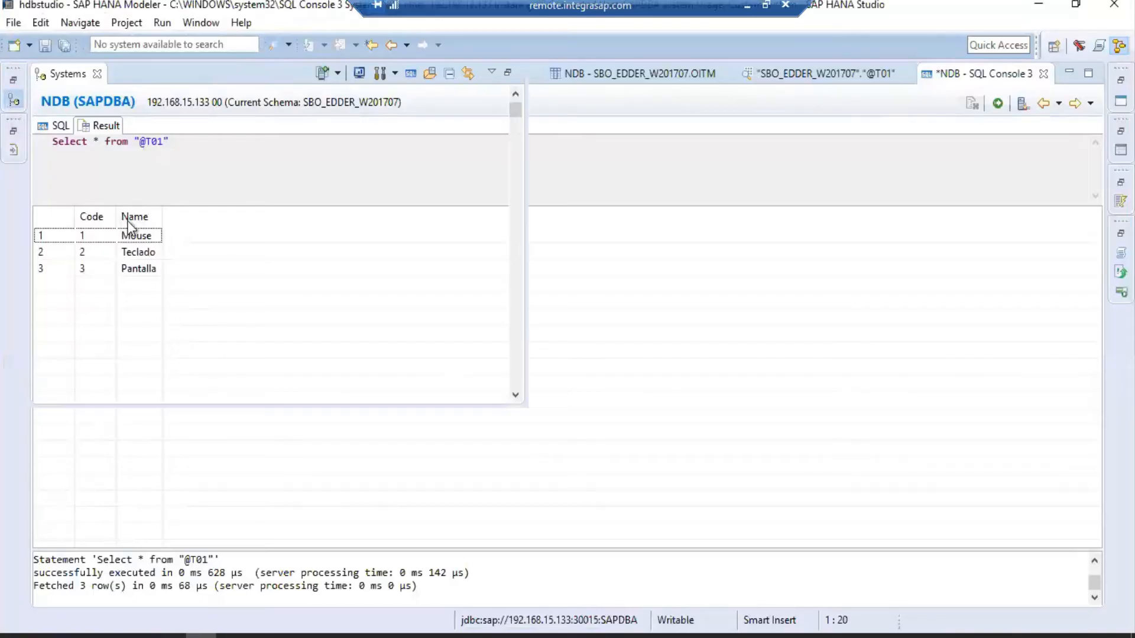
left_click(128, 266)
right_click(138, 267)
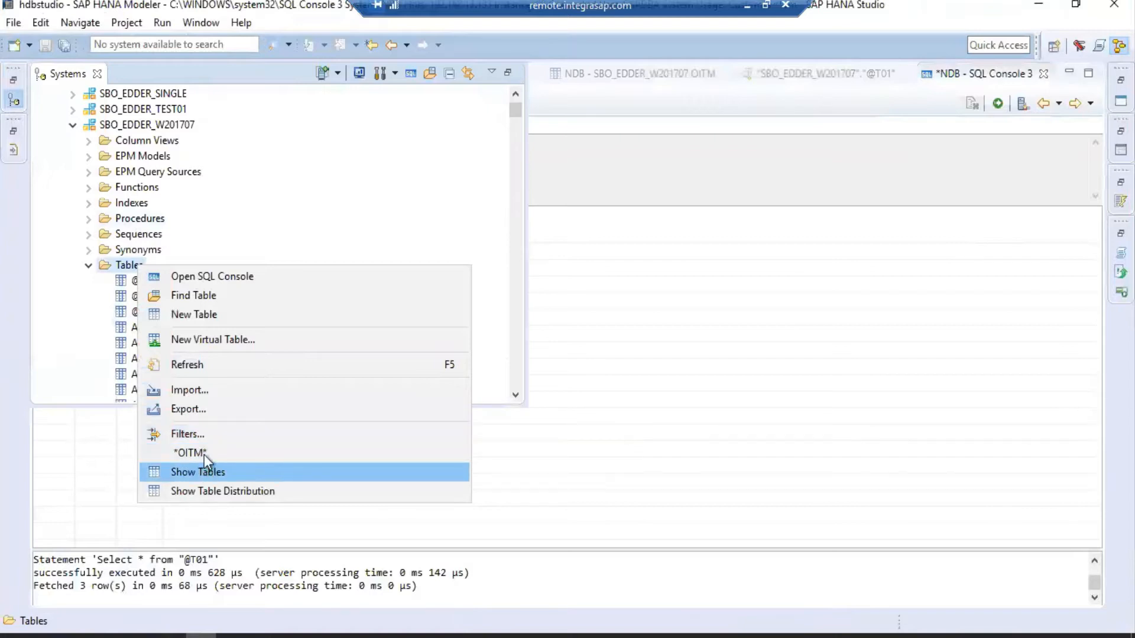
left_click(203, 364)
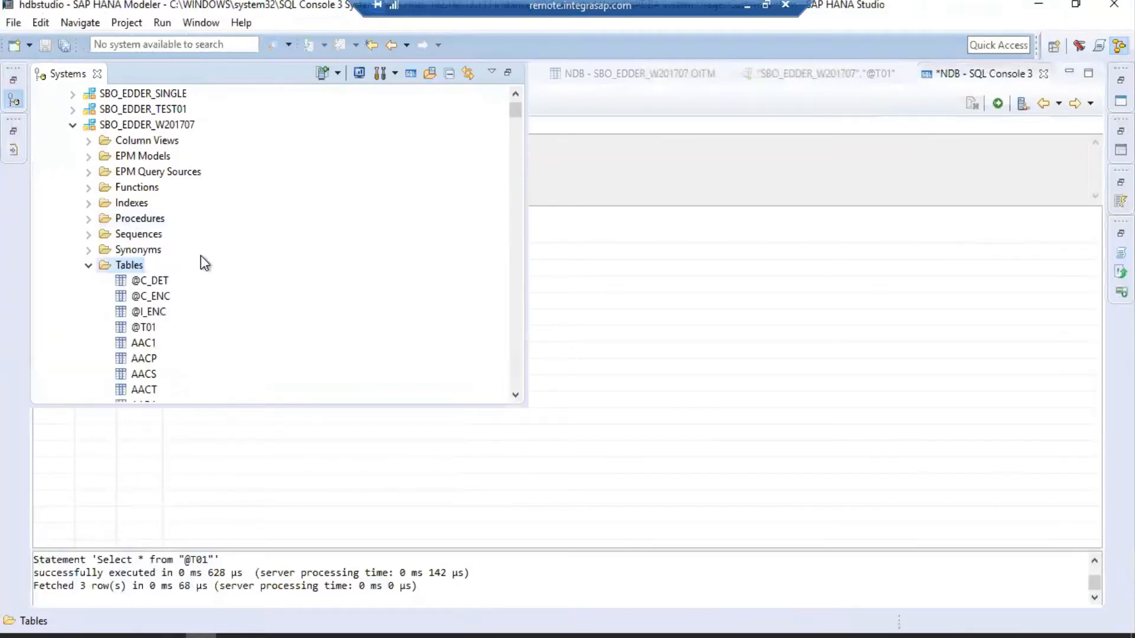
left_click(153, 314)
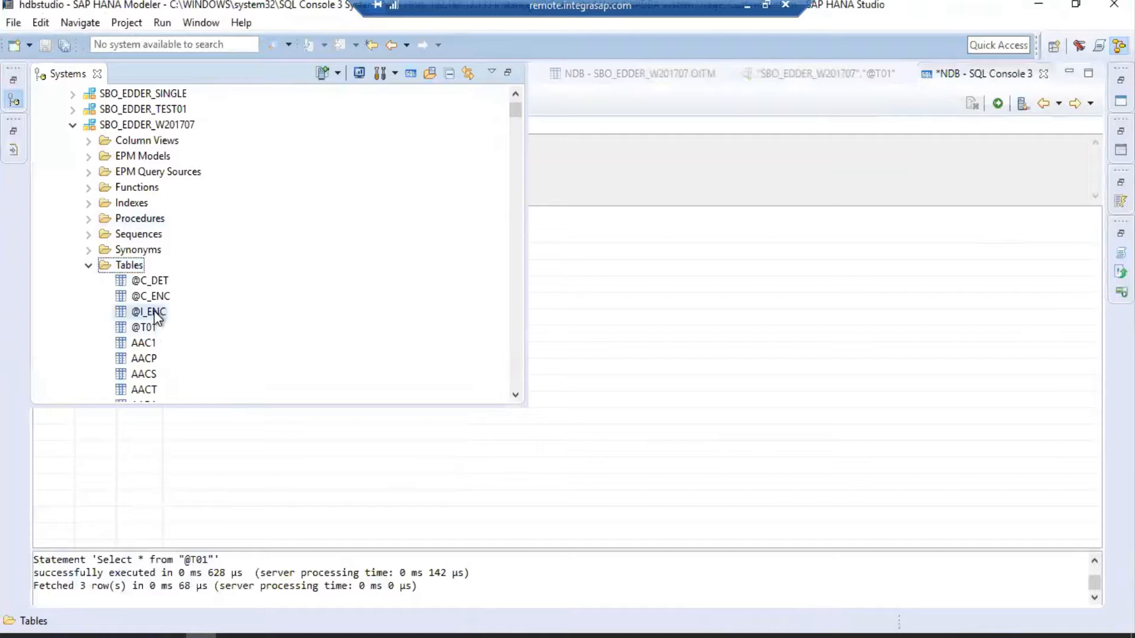
right_click(154, 313)
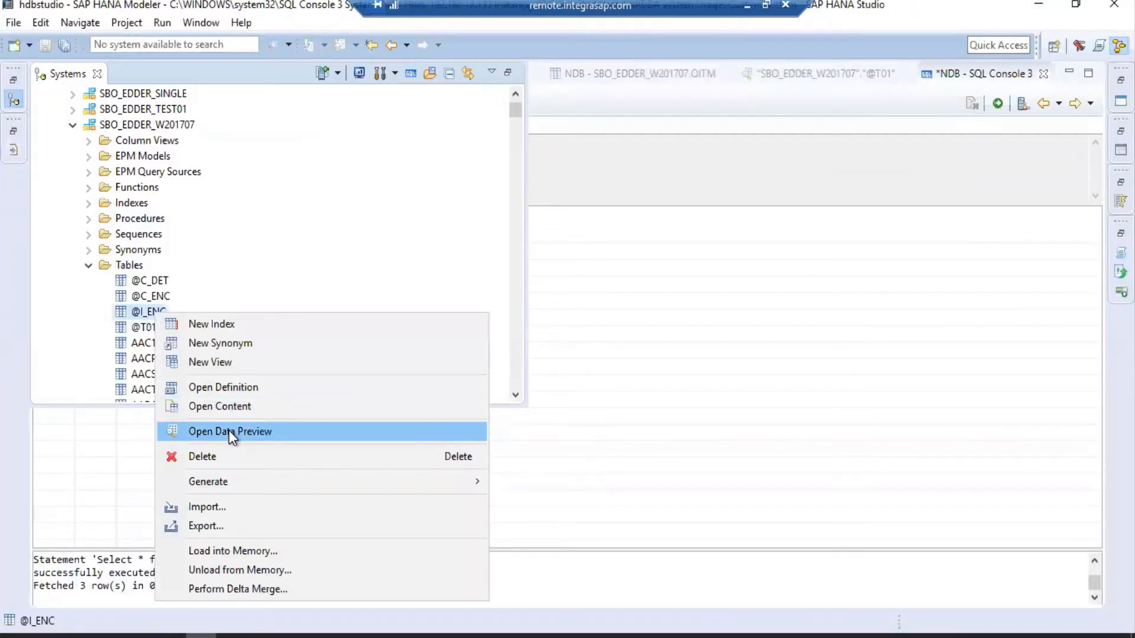
left_click(281, 386)
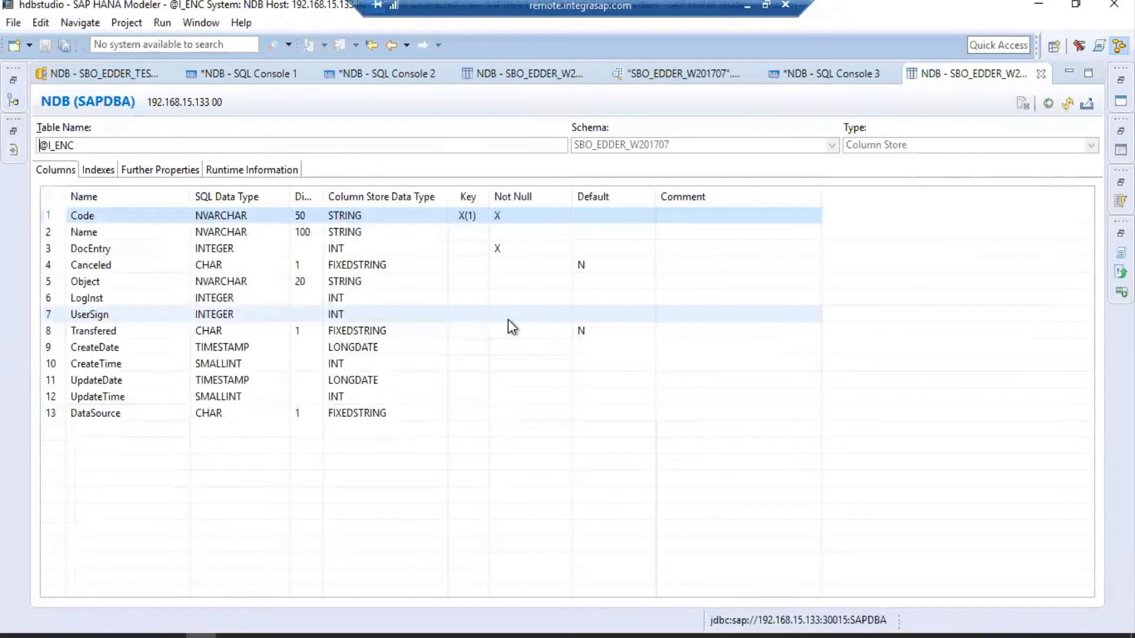
left_click(94, 230)
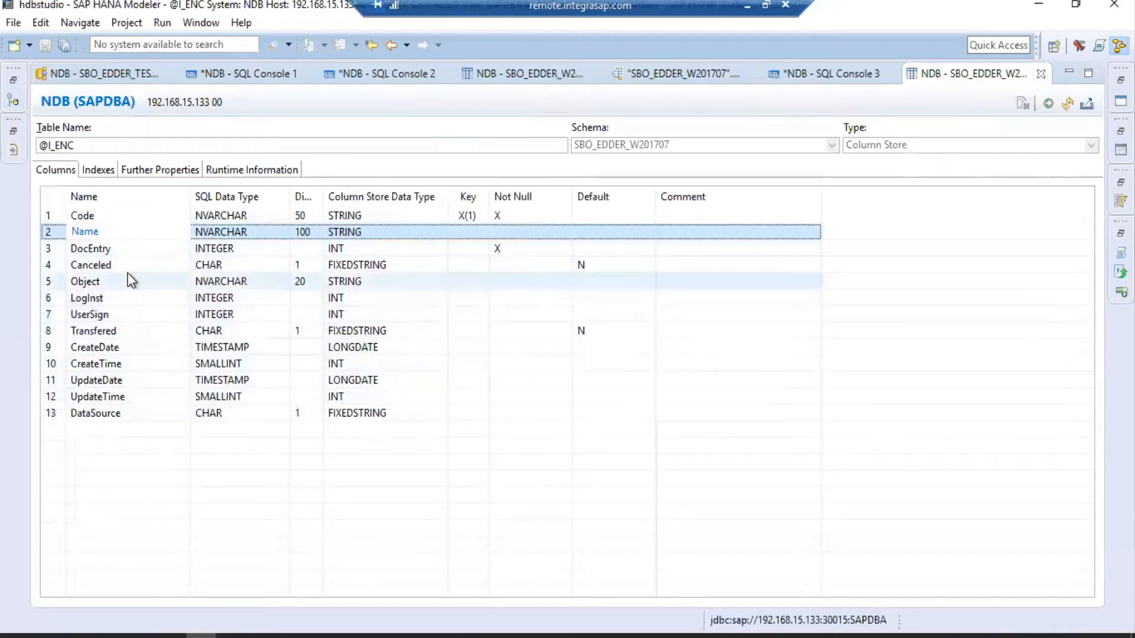
left_click(14, 102)
left_click(148, 326)
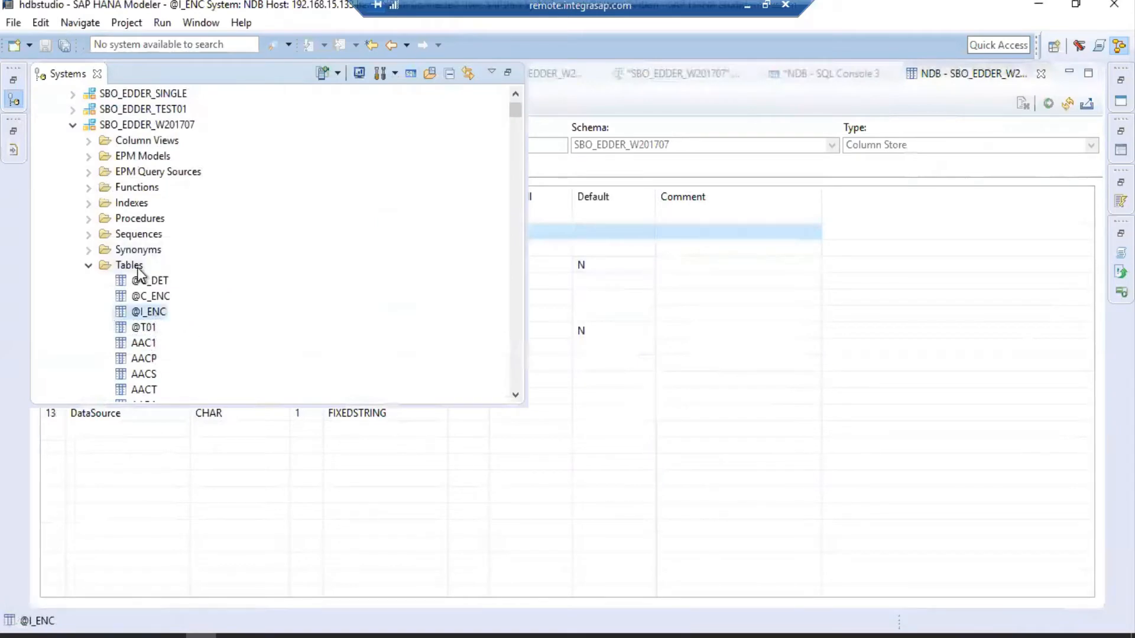
left_click(137, 267)
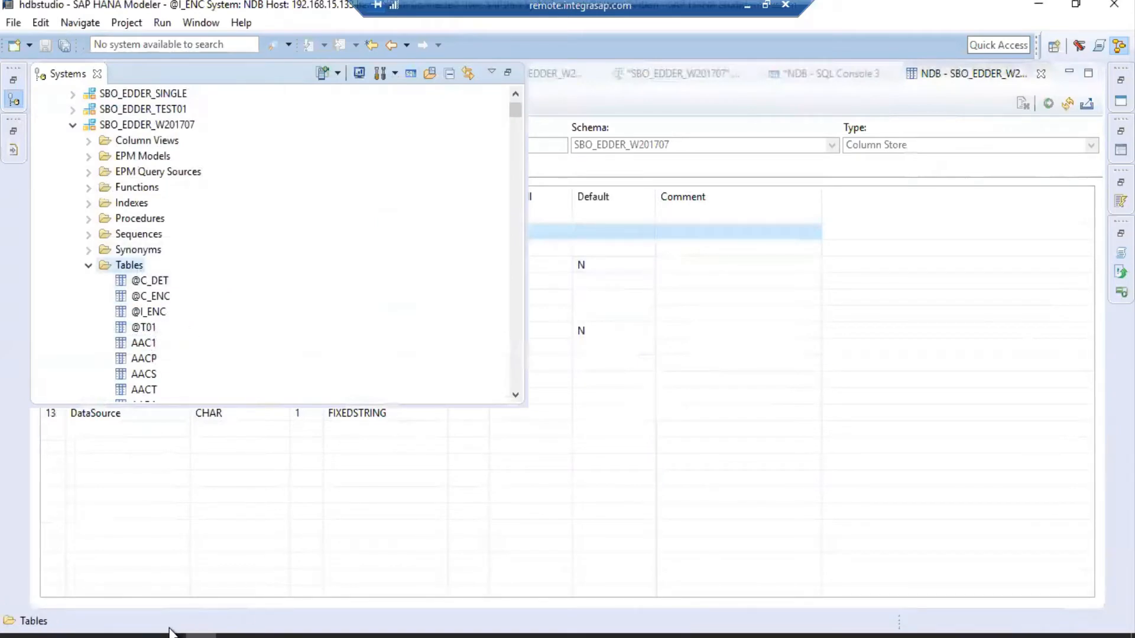
mouse_move(171, 631)
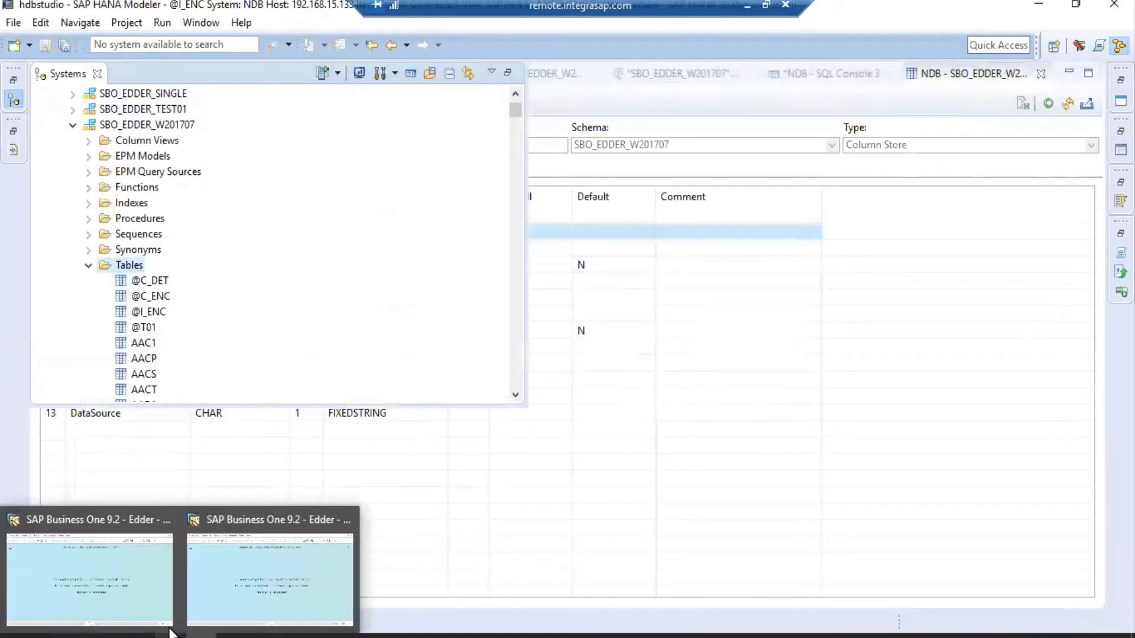
Back in SAP Business One, open the user-defined tables setup.
left_click(240, 606)
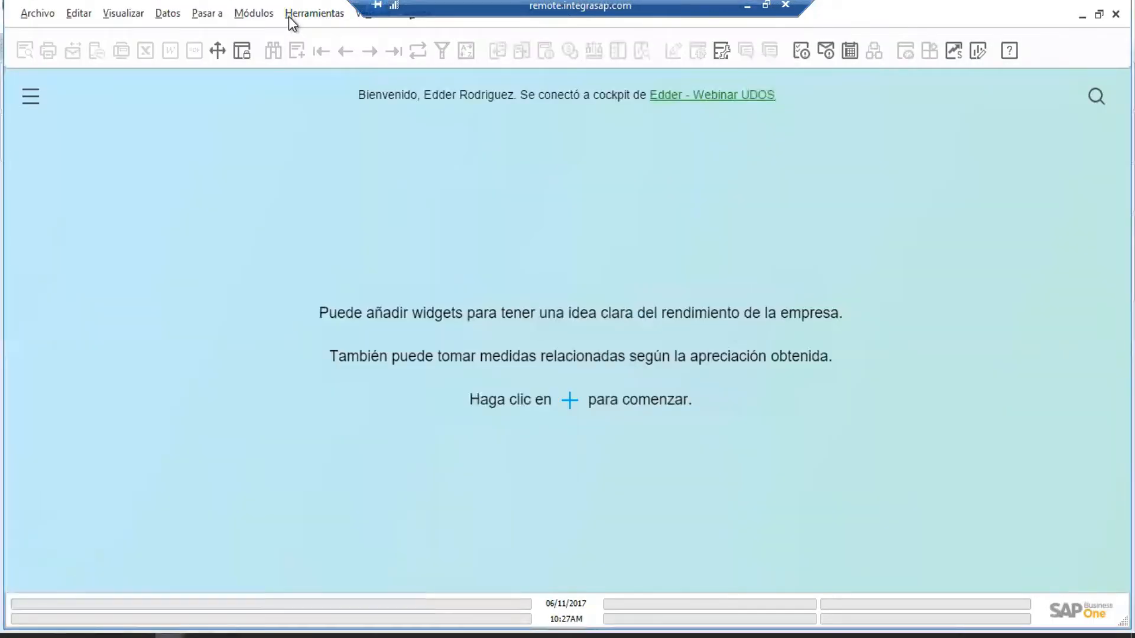
left_click(287, 16)
mouse_move(378, 348)
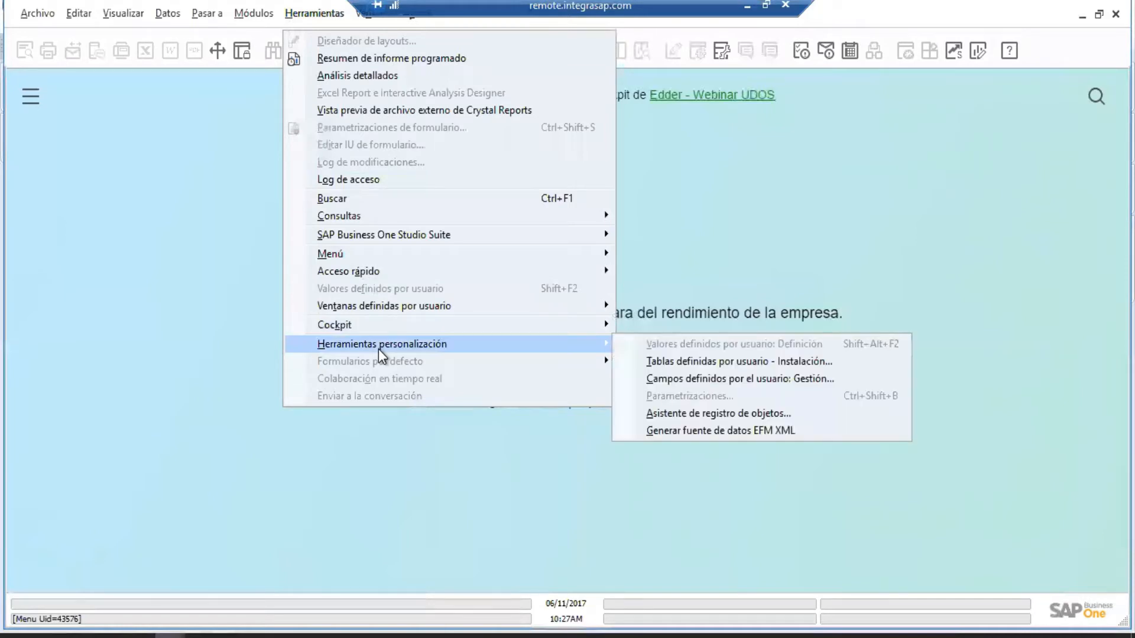
left_click(720, 363)
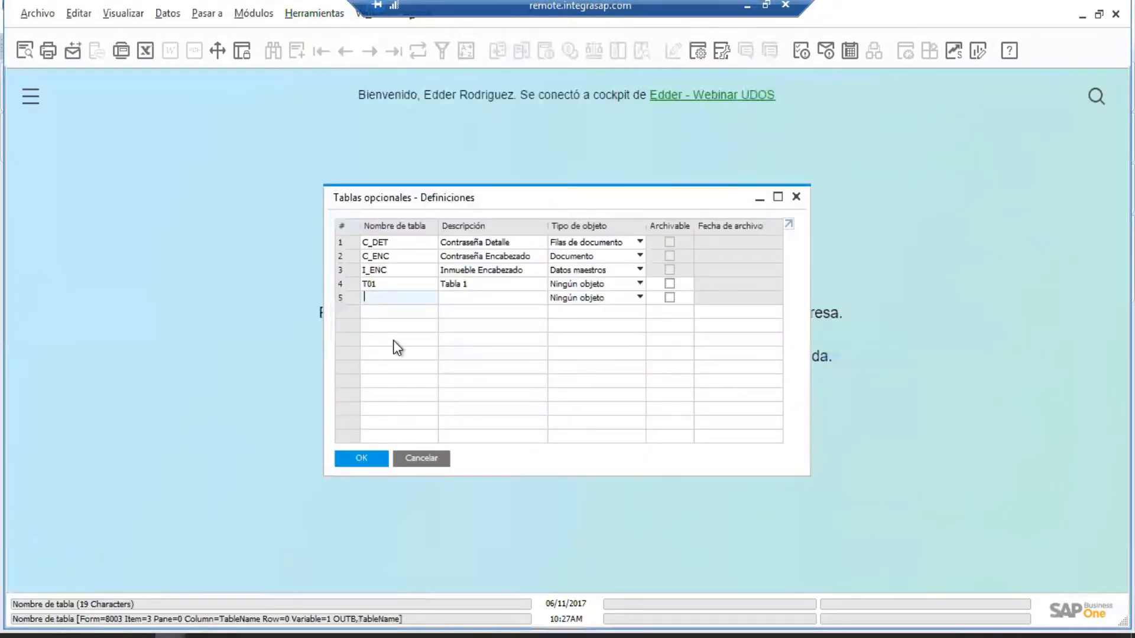
Add table I_DET1 'Detalle Inmueble - Lecturas' with object type Filas de datos maestros.
type("I_DET1")
key("Tab")
type("Detalle Inmueble")
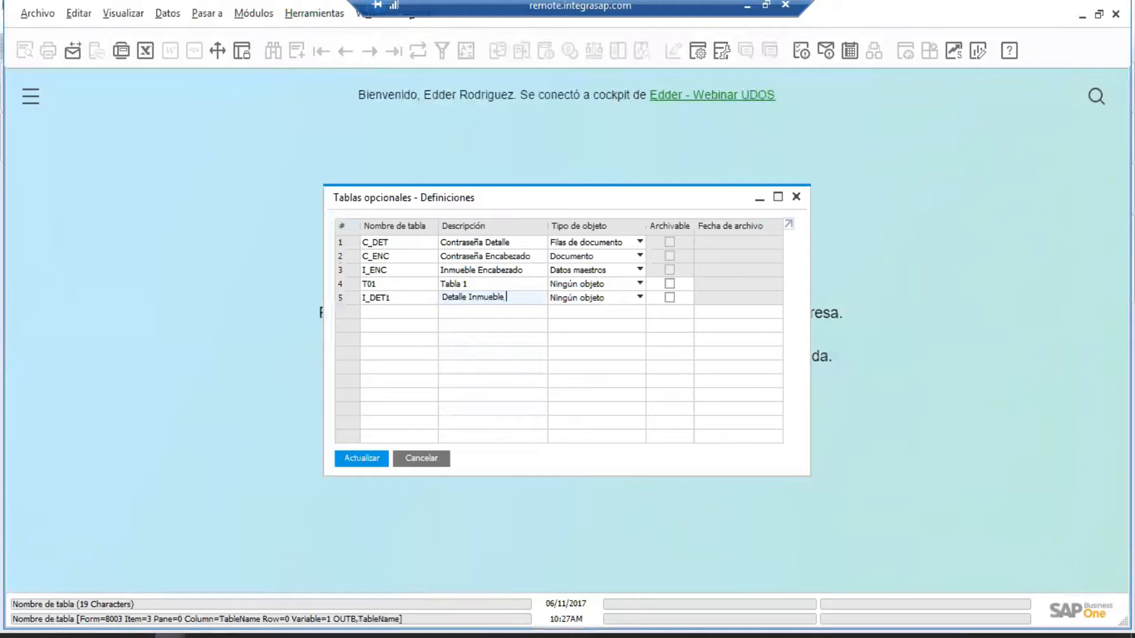
type("- Lecturas")
key("Tab")
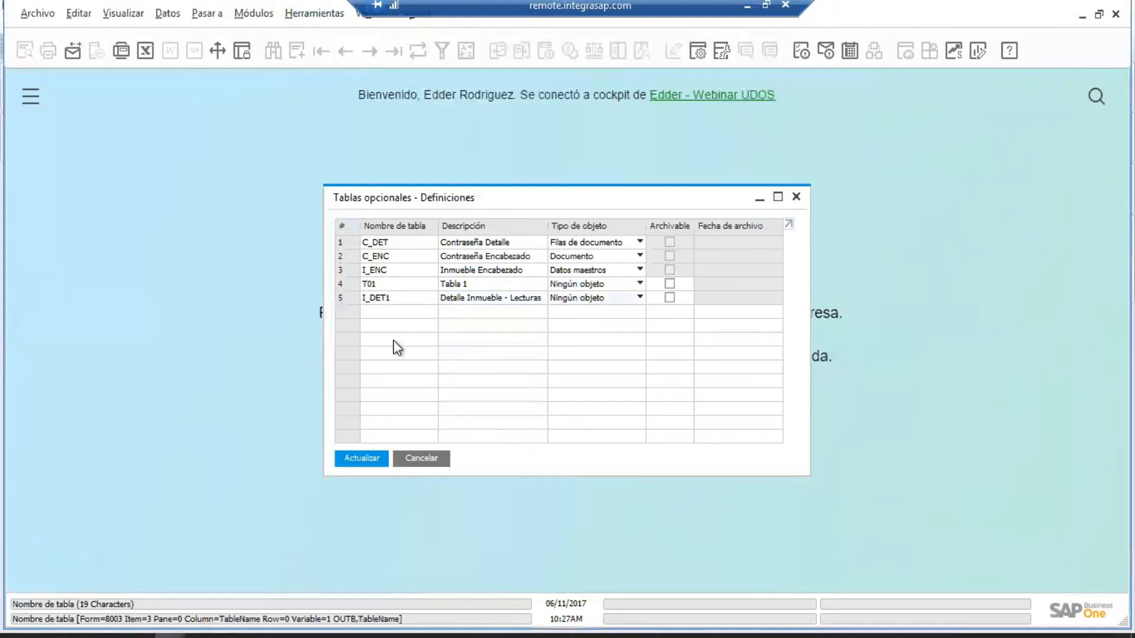
left_click(628, 297)
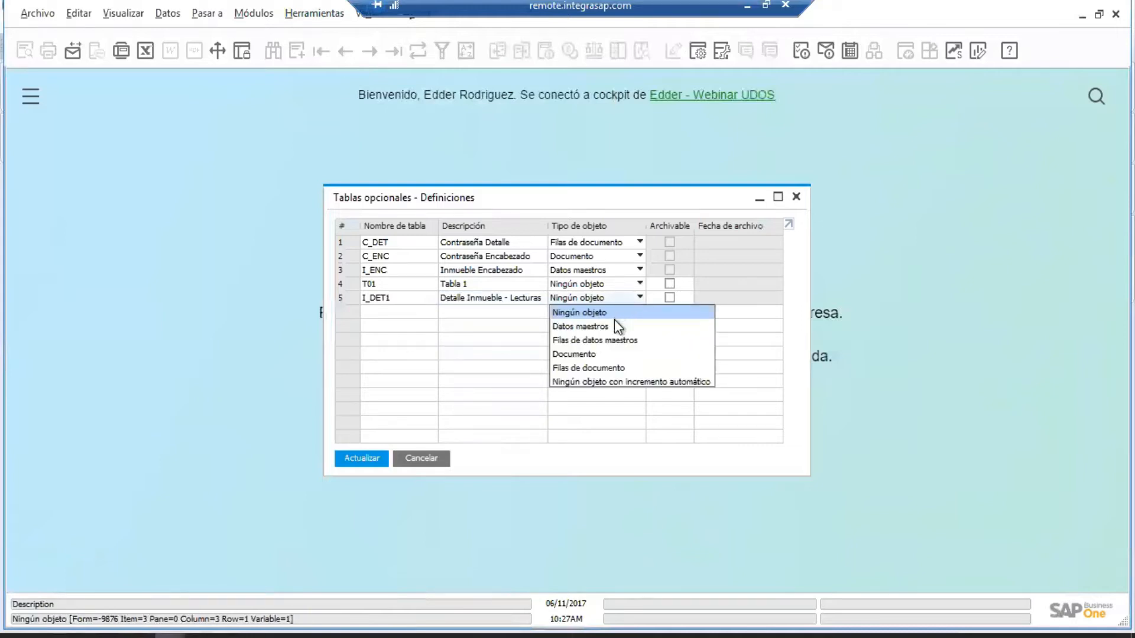
left_click(608, 340)
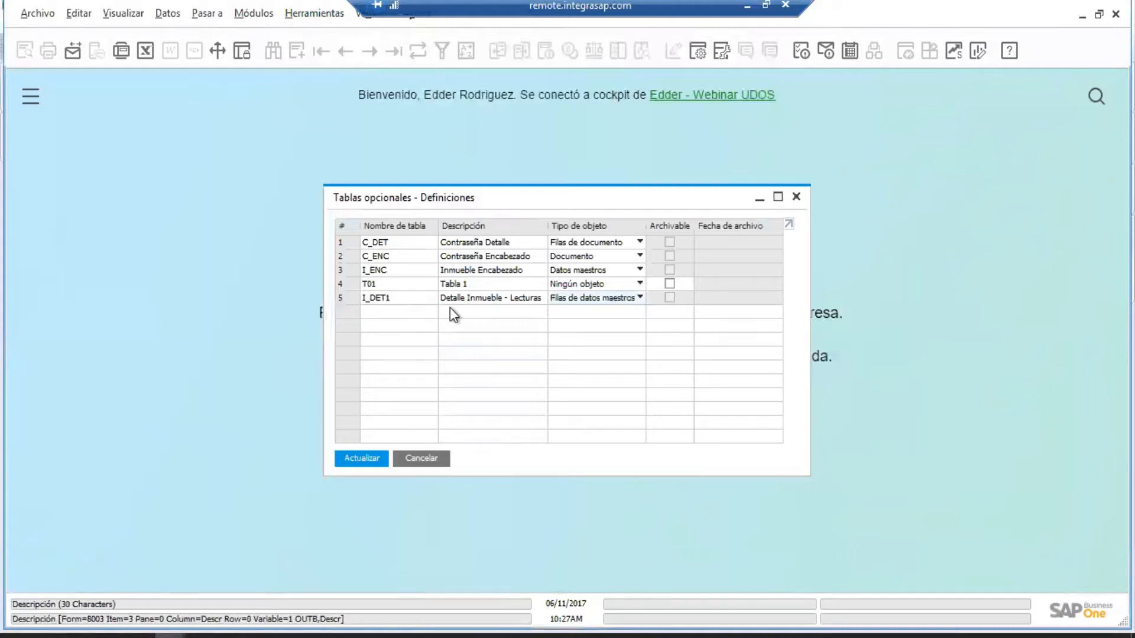
Save the I_DET1 definition, ignoring the workstation warning and confirming with Sí.
left_click(358, 455)
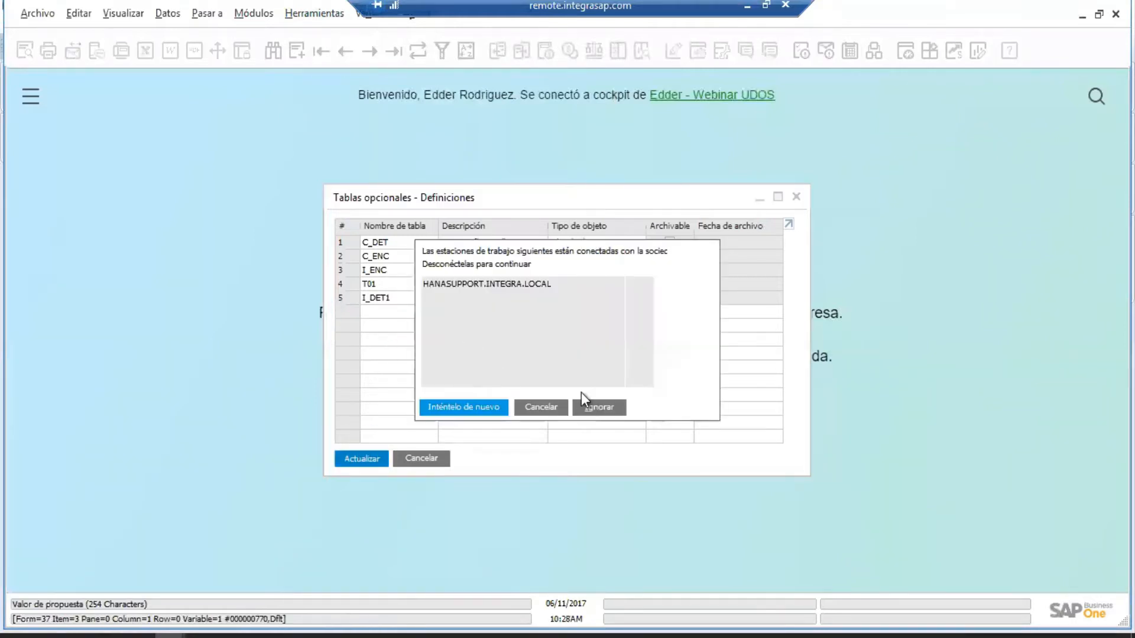
left_click(599, 405)
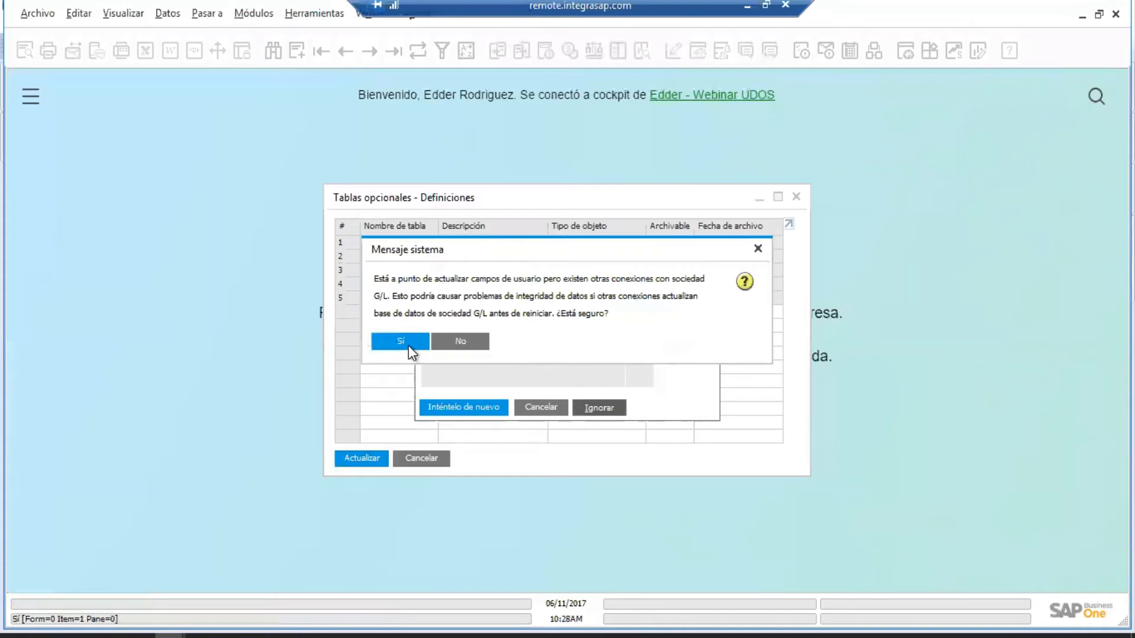
left_click(405, 342)
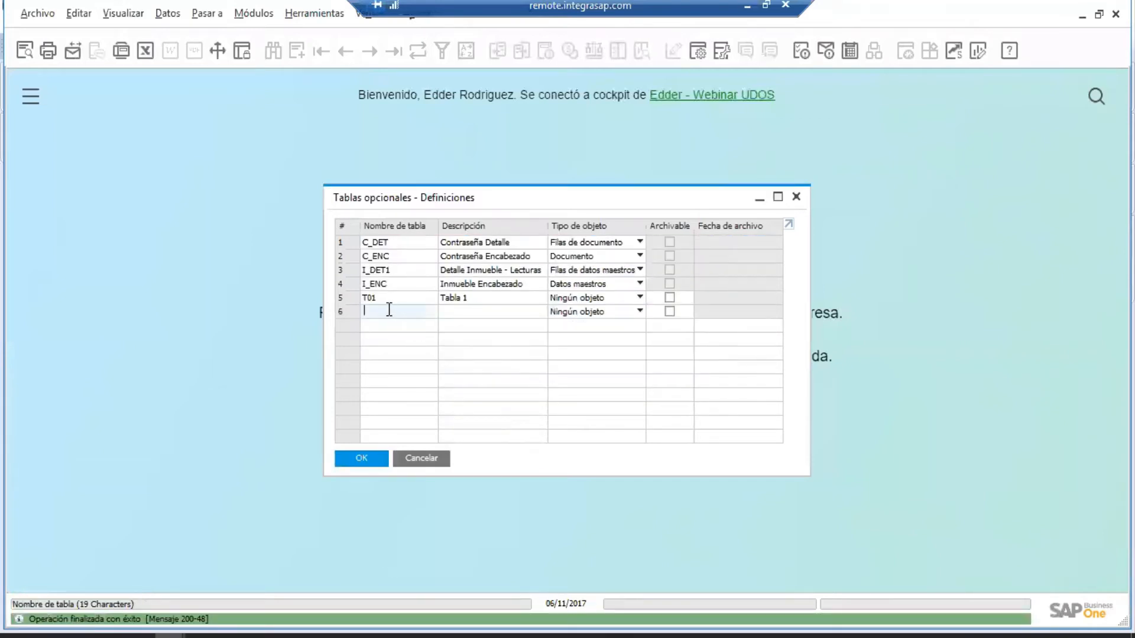
Add table I_DET2 'Detalle Inmueble - Contadores' with object type Filas de datos maestros.
type("I_DET2")
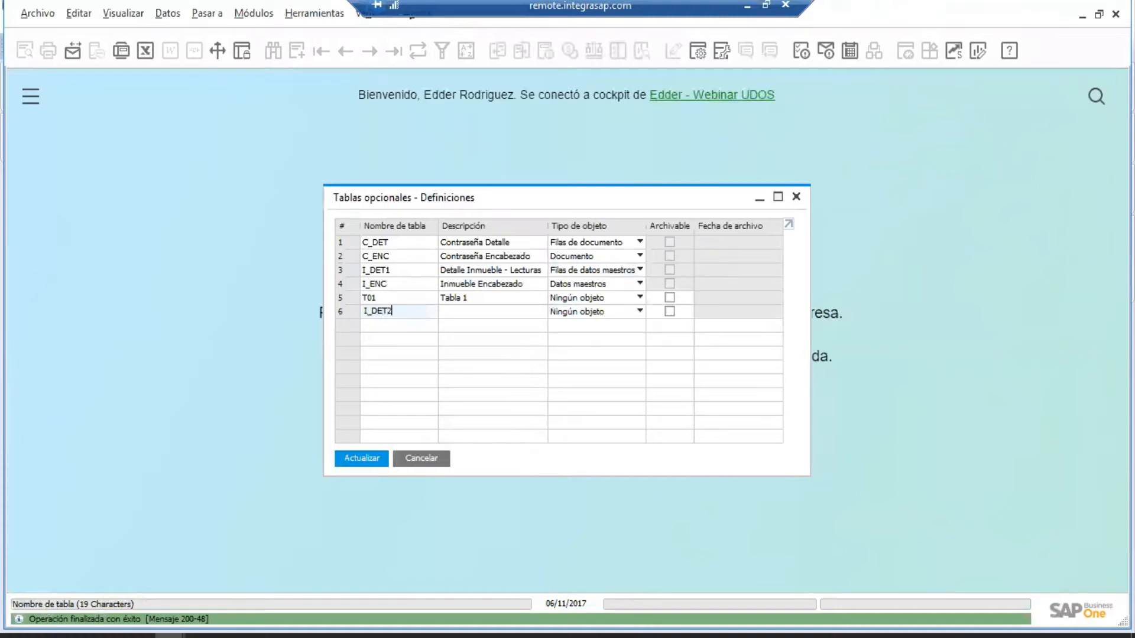
key("Tab")
type("Detalle de")
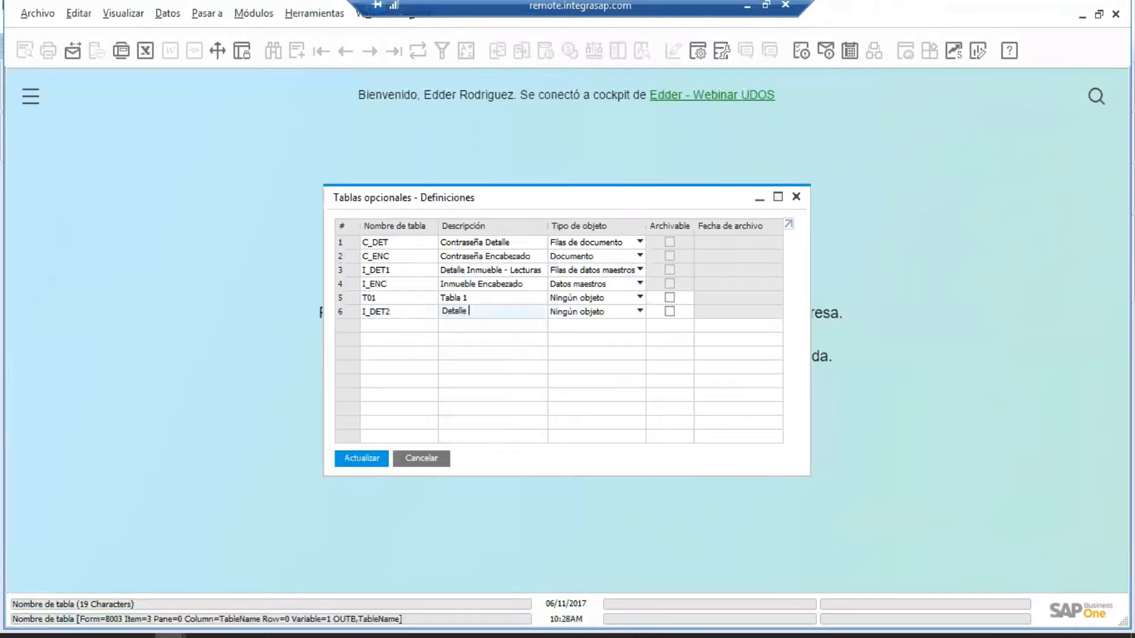
key("BackSpace")
key("BackSpace")
key("BackSpace")
type("Inmueble - Contadores")
key("Tab")
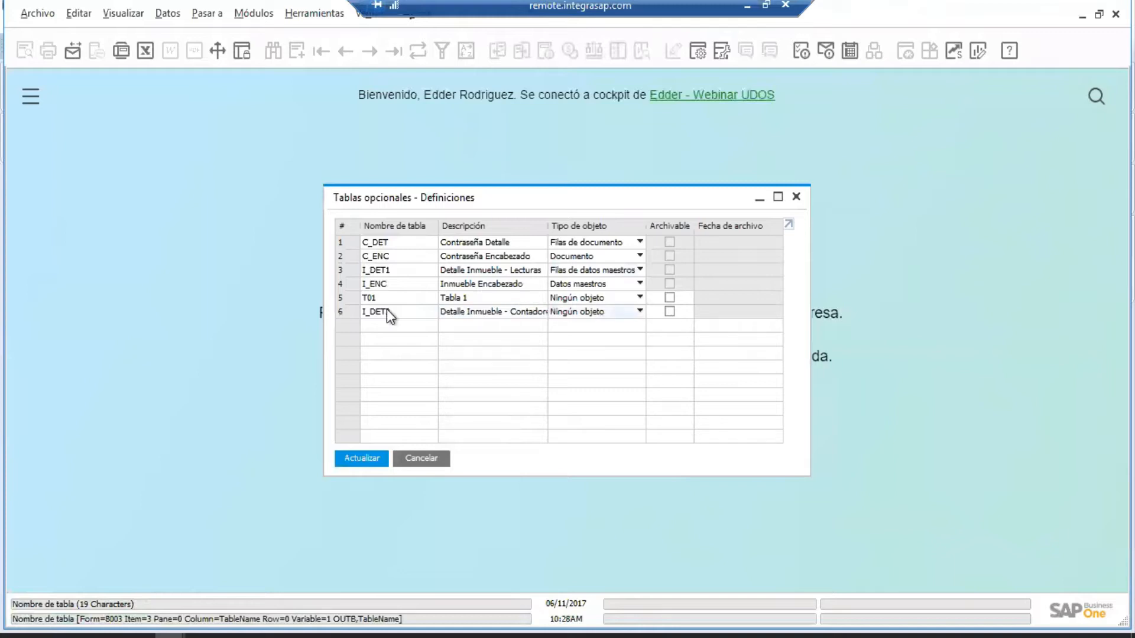
left_click(603, 314)
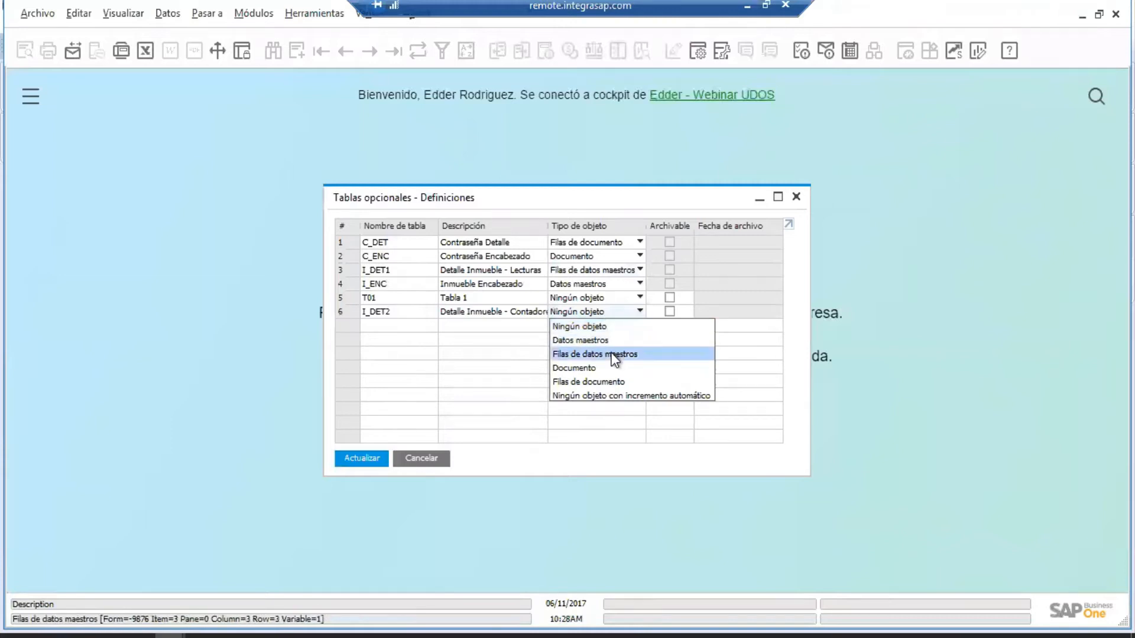
left_click(615, 354)
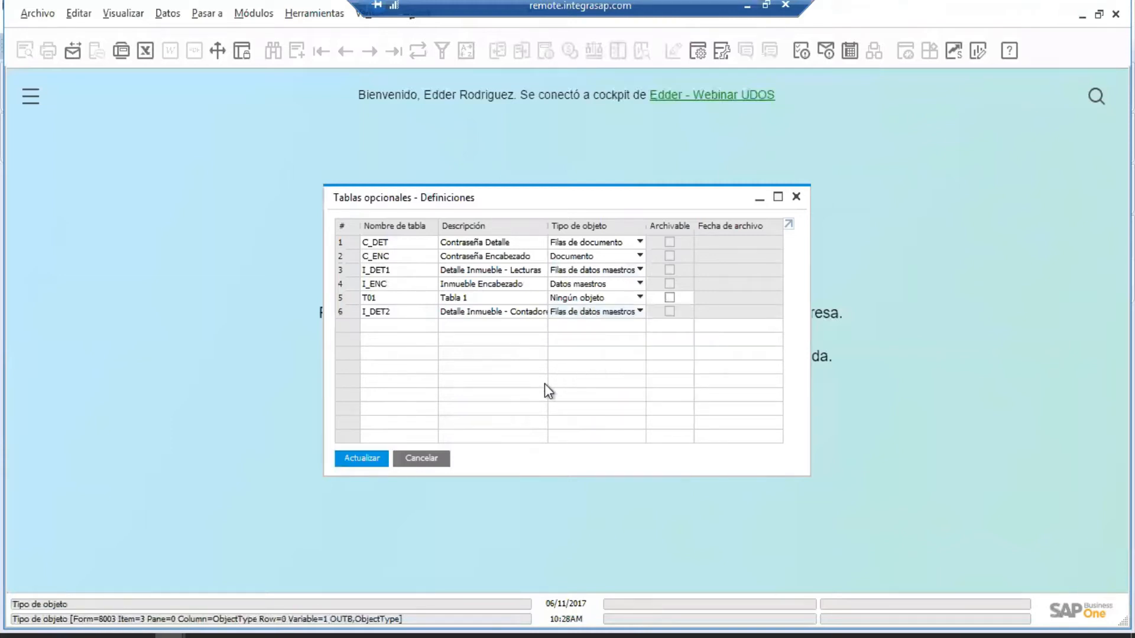
Save the I_DET2 definition via Actualizar, Ignorar and Sí, then close the window with OK.
left_click(368, 458)
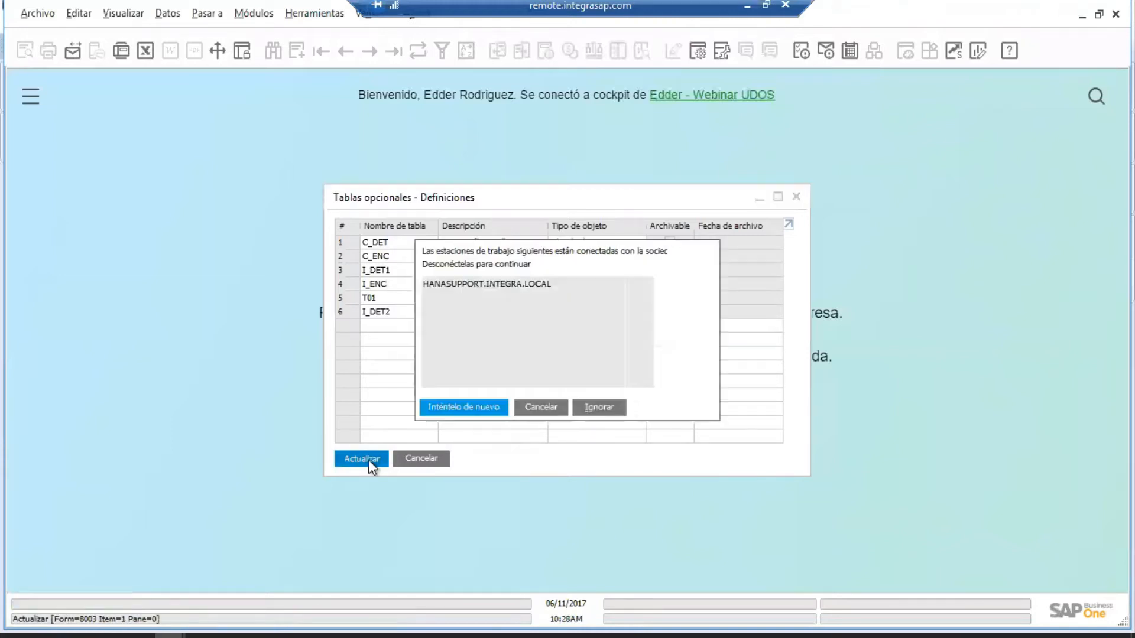
left_click(579, 407)
left_click(410, 347)
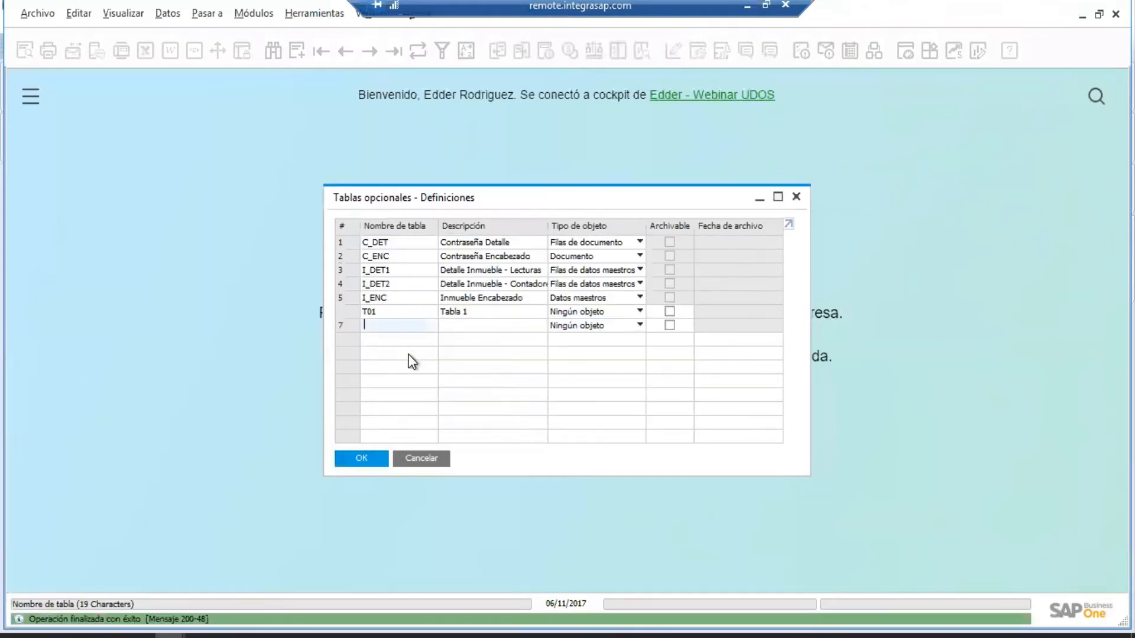
left_click(366, 459)
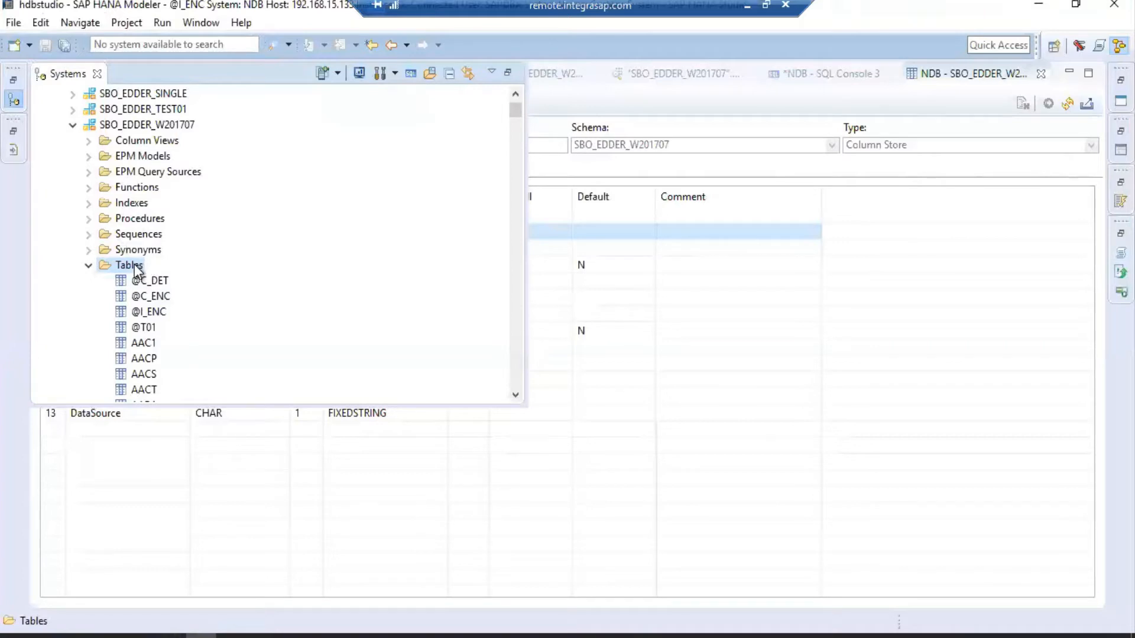
right_click(136, 264)
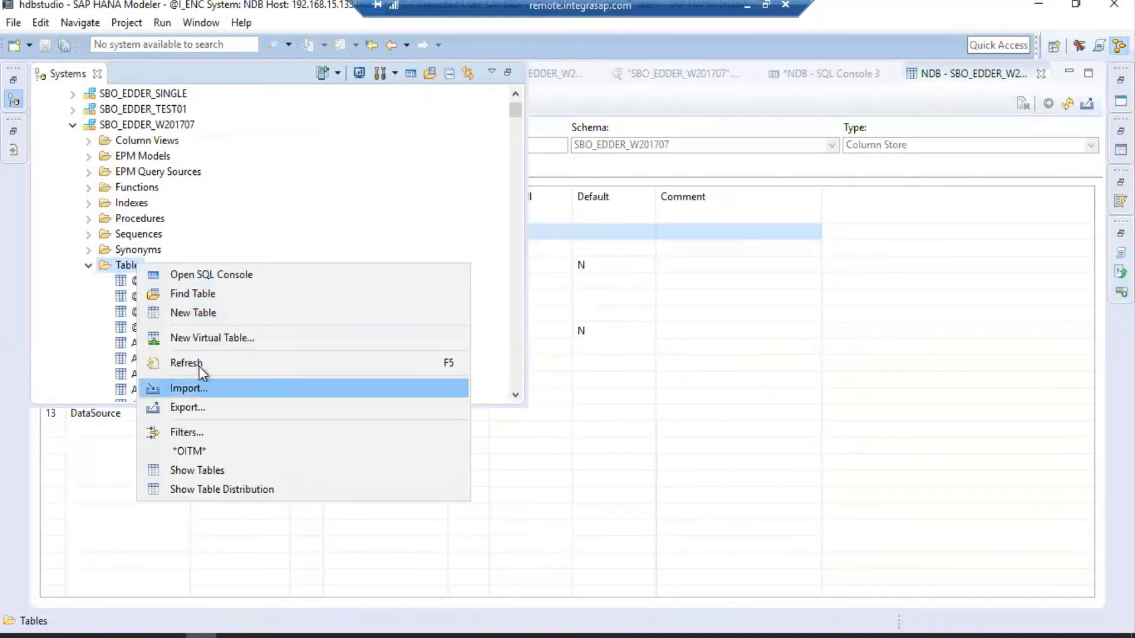
left_click(204, 363)
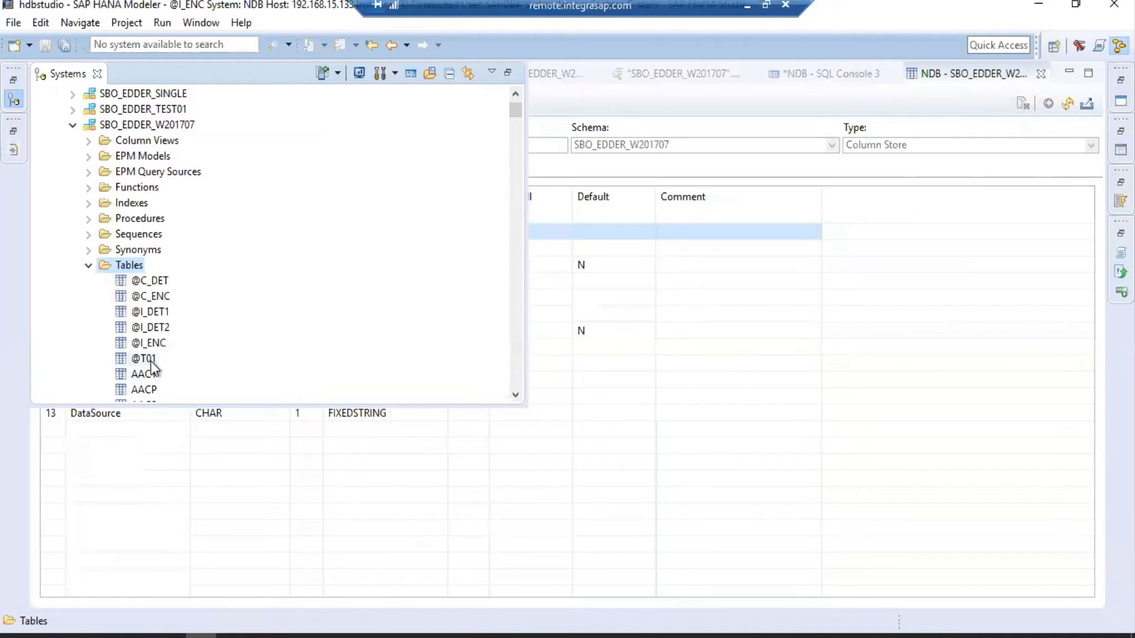
left_click(158, 311)
right_click(158, 313)
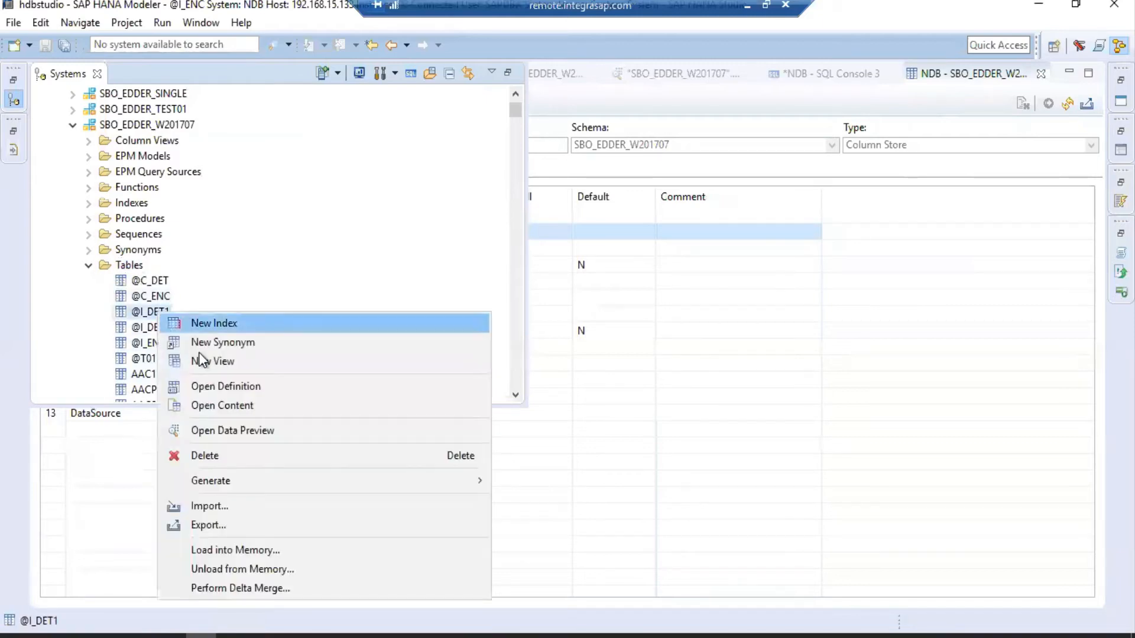
left_click(227, 387)
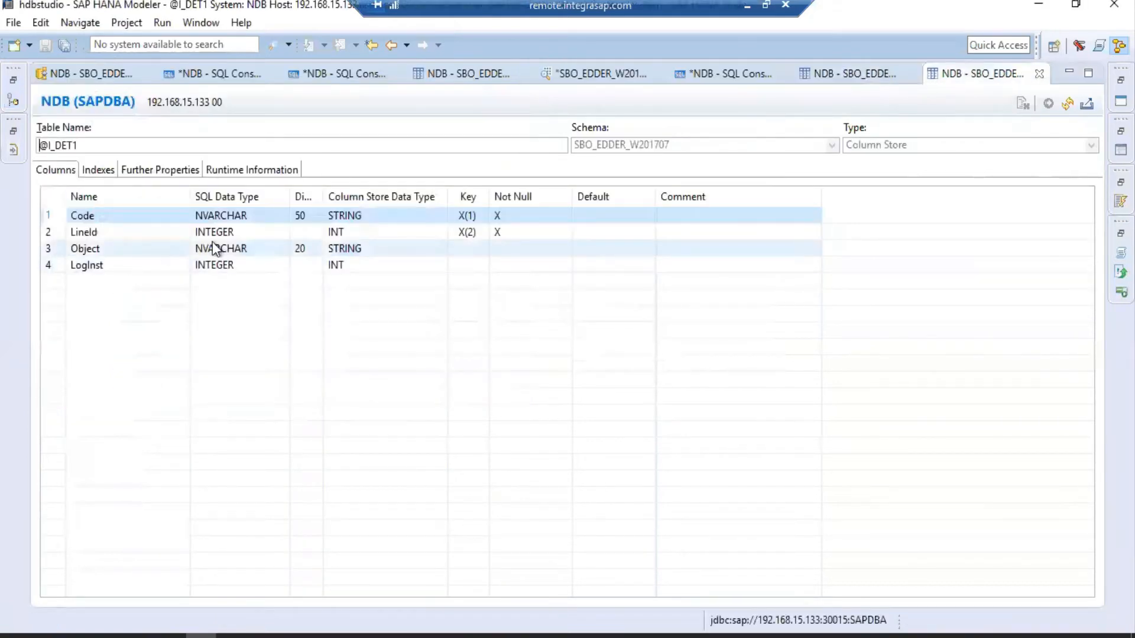
left_click(862, 72)
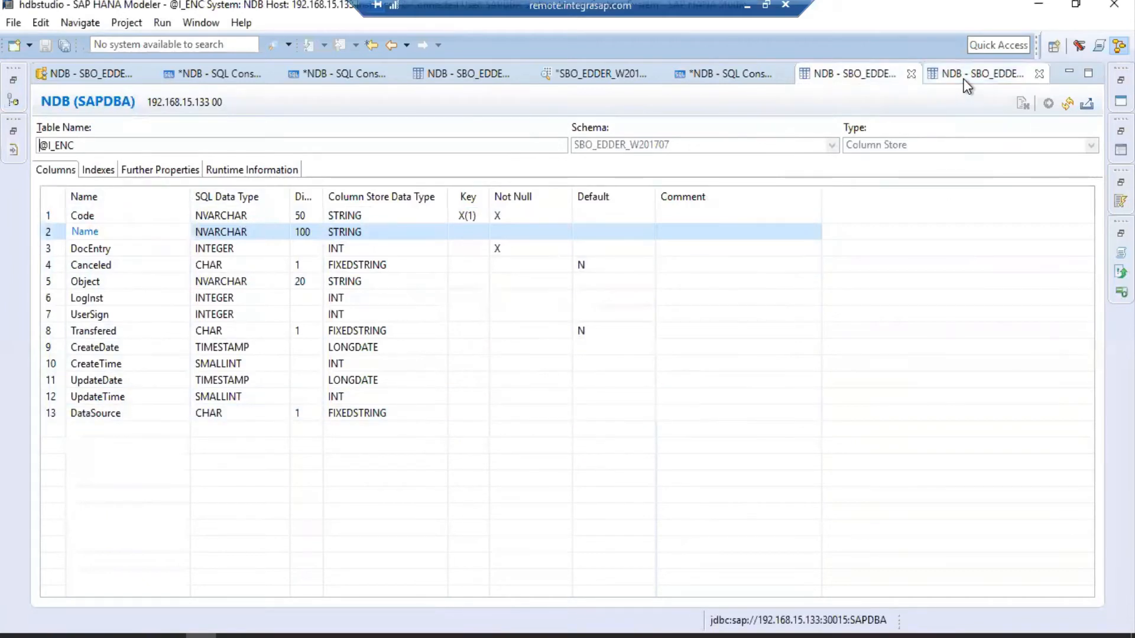
left_click(981, 73)
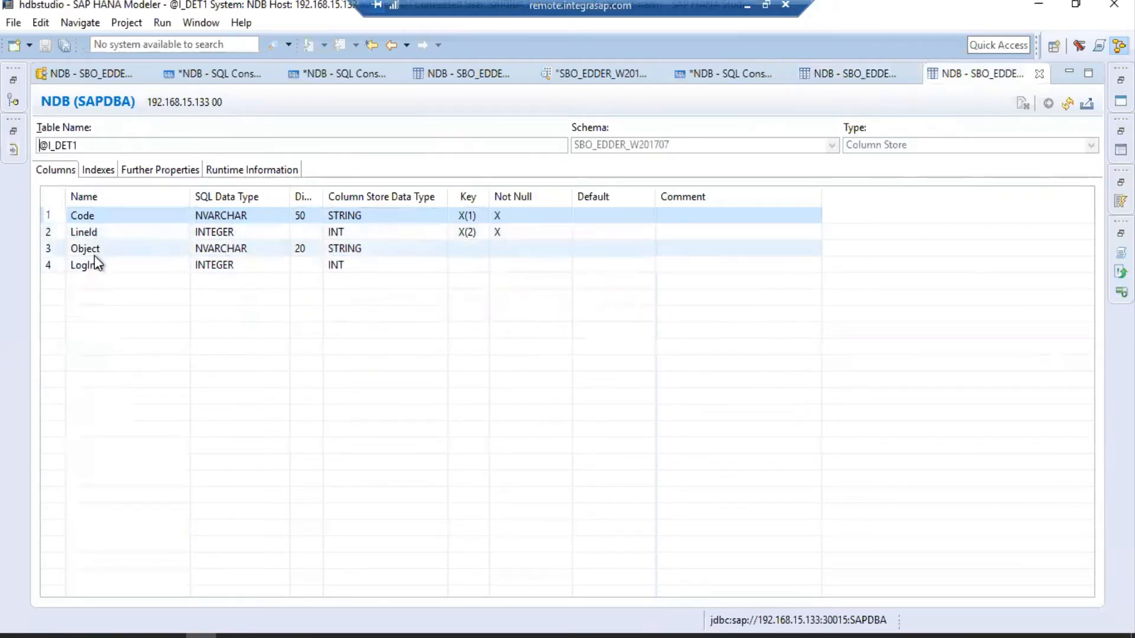
left_click(1039, 74)
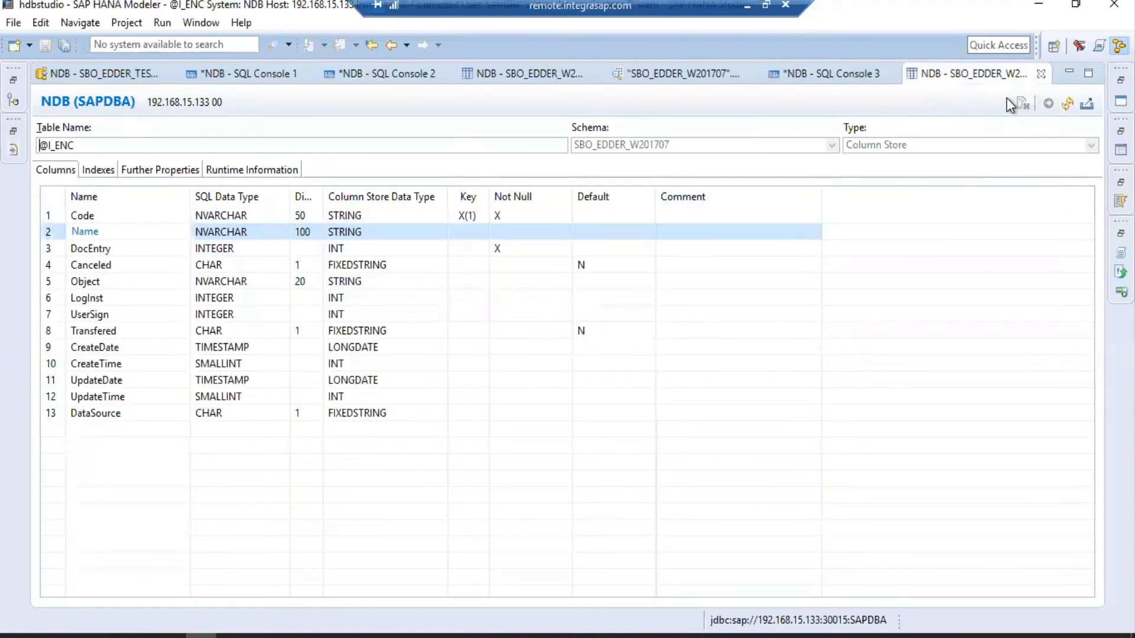
left_click(1041, 74)
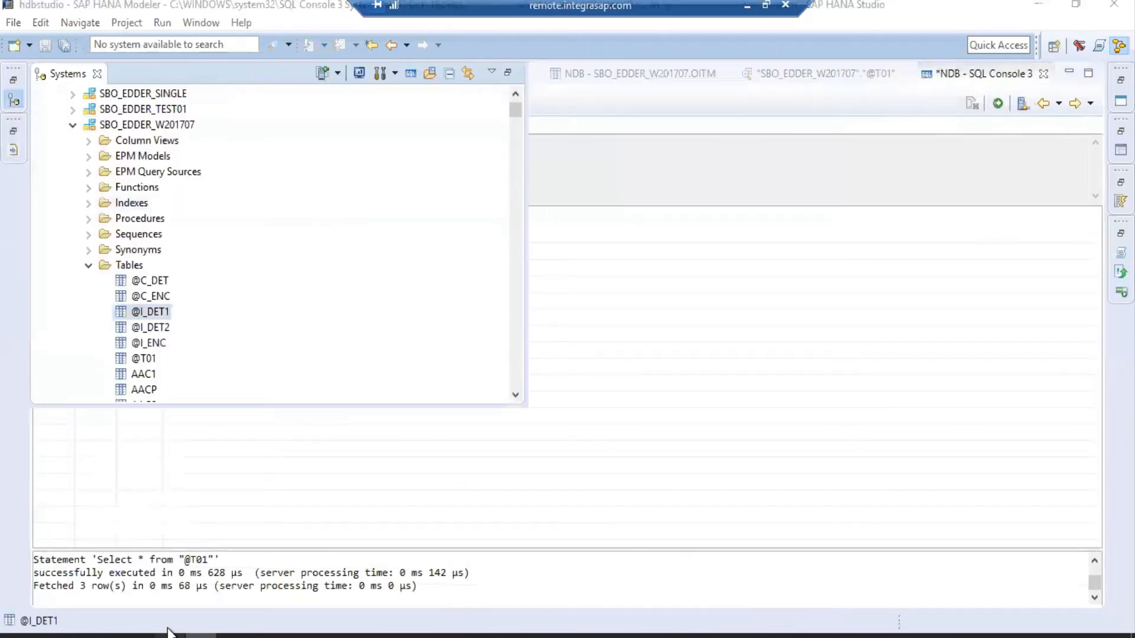
mouse_move(187, 632)
mouse_move(164, 566)
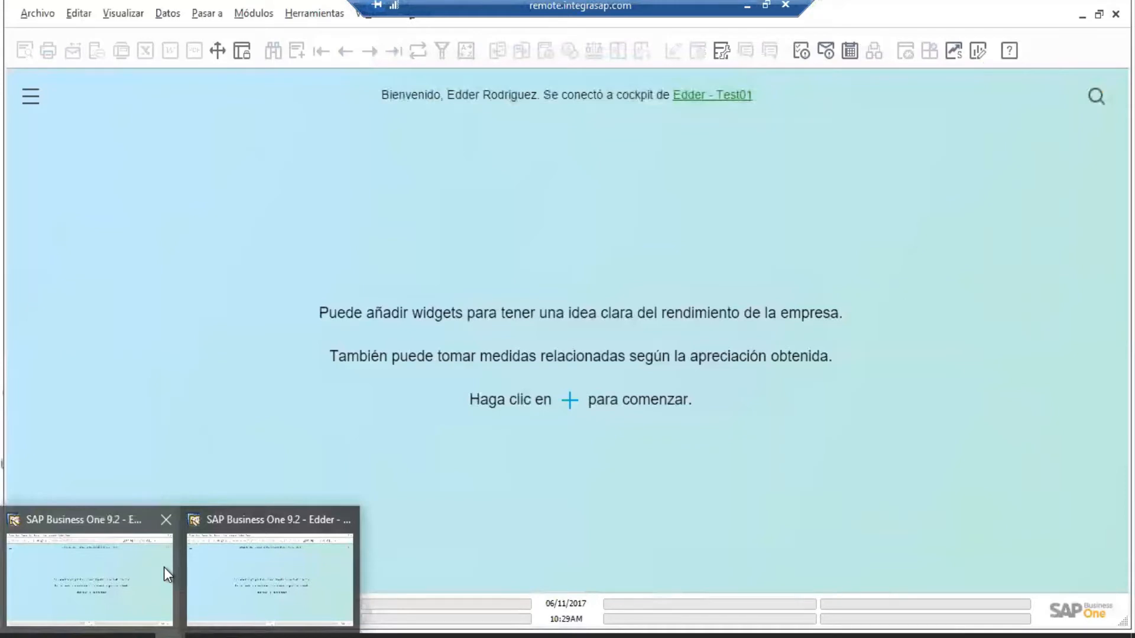
In the Webinar UDOS company, open the user-defined tables setup.
left_click(288, 580)
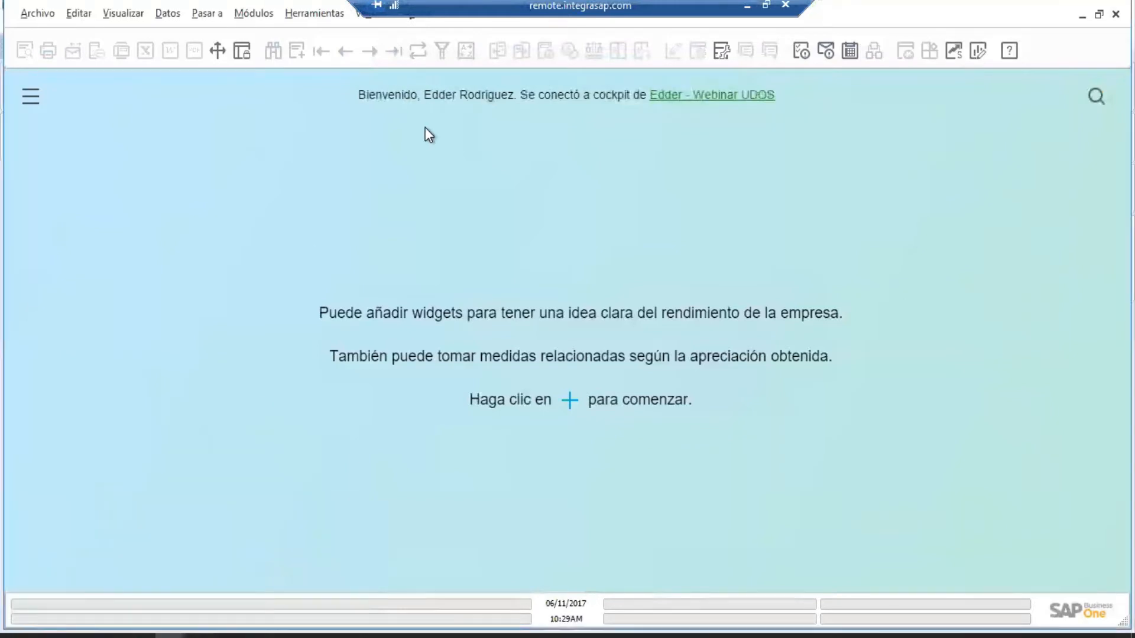
left_click(301, 23)
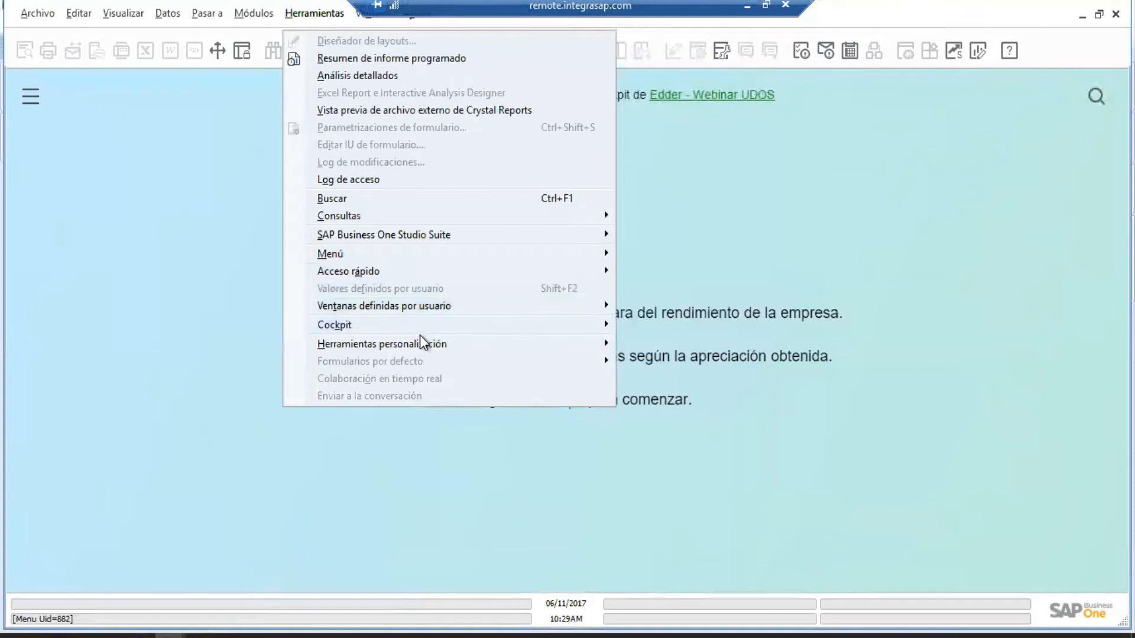
mouse_move(418, 344)
left_click(684, 361)
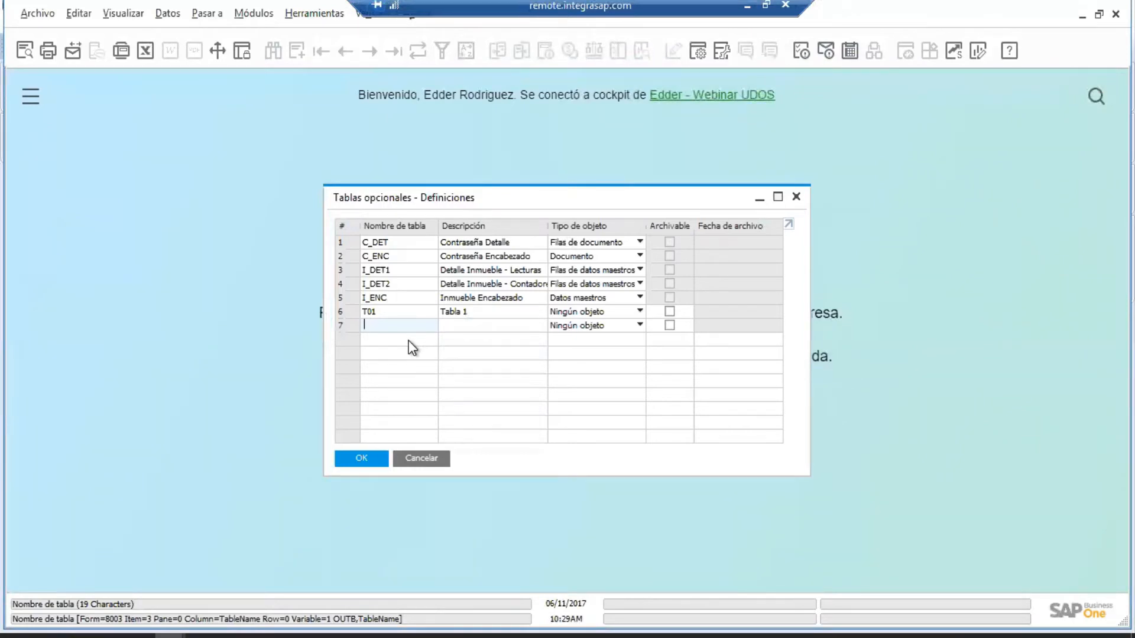
Add table A_ENC 'Asignacion Cargos - Enc' with object type Documento.
type("A_EN")
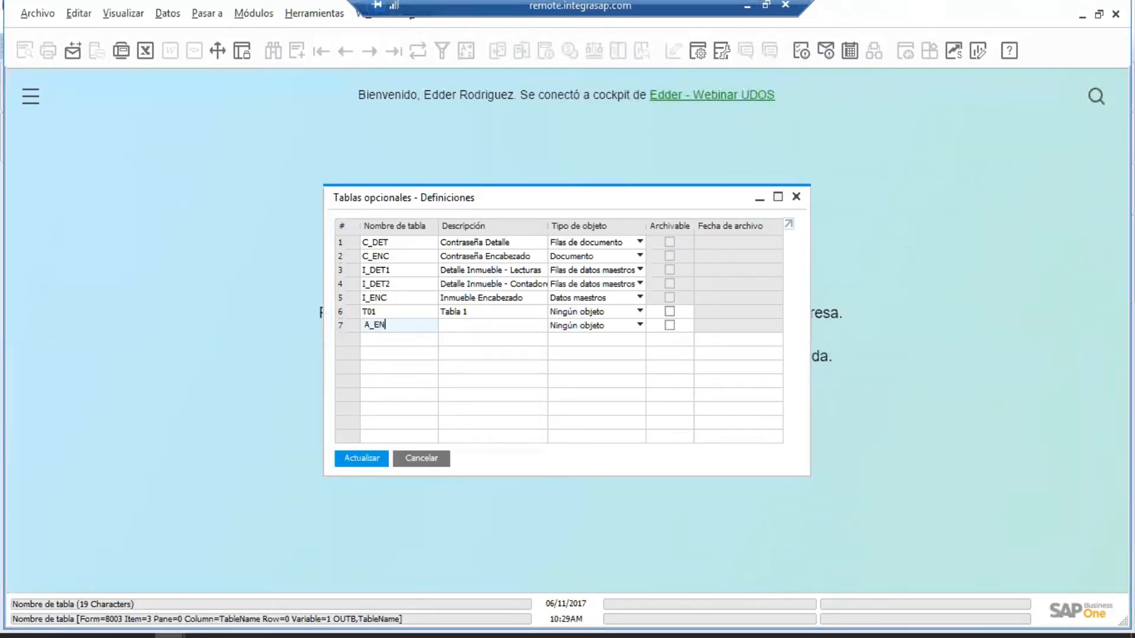
type("C")
key("Tab")
type("Tab")
key("BackSpace")
key("BackSpace")
key("BackSpace")
type("Asig")
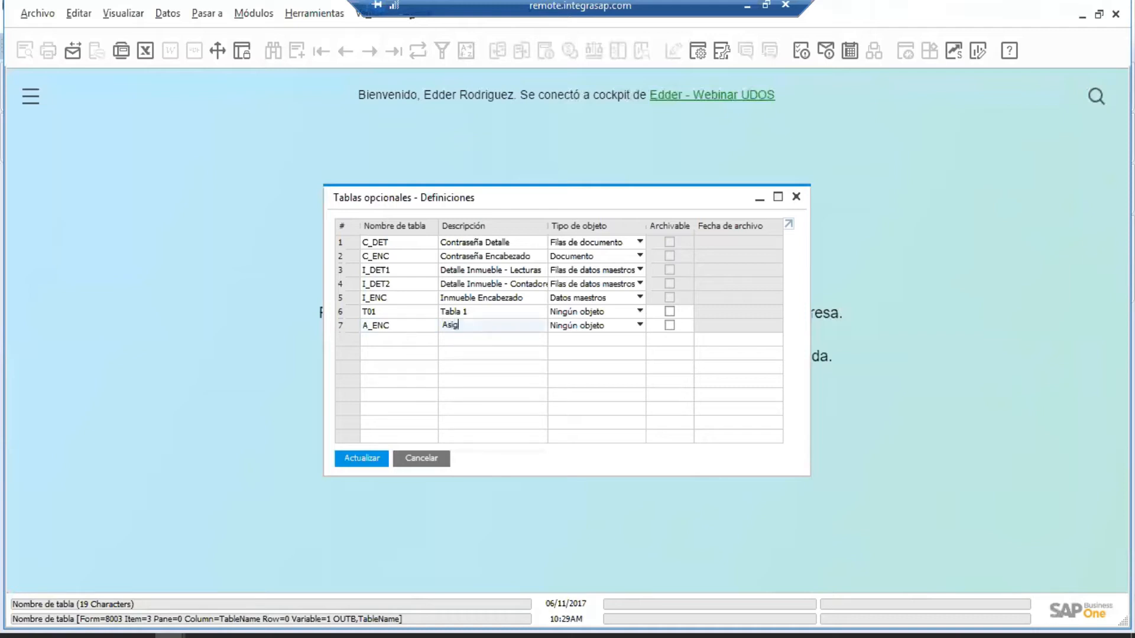
type("nacion Cargos - Enc")
key("Tab")
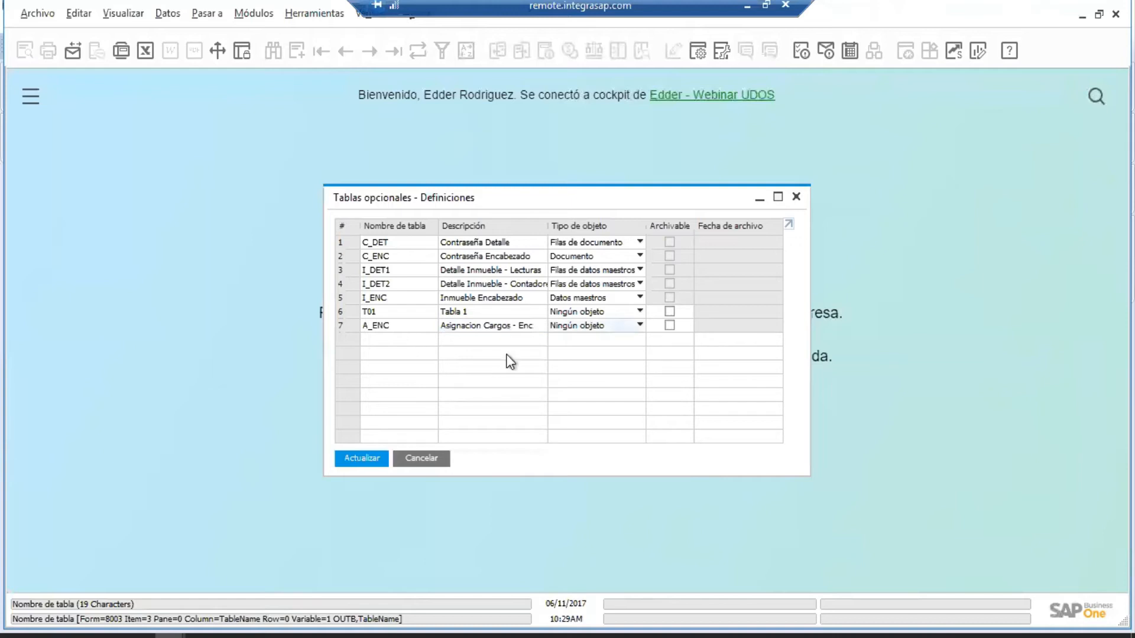
left_click(575, 329)
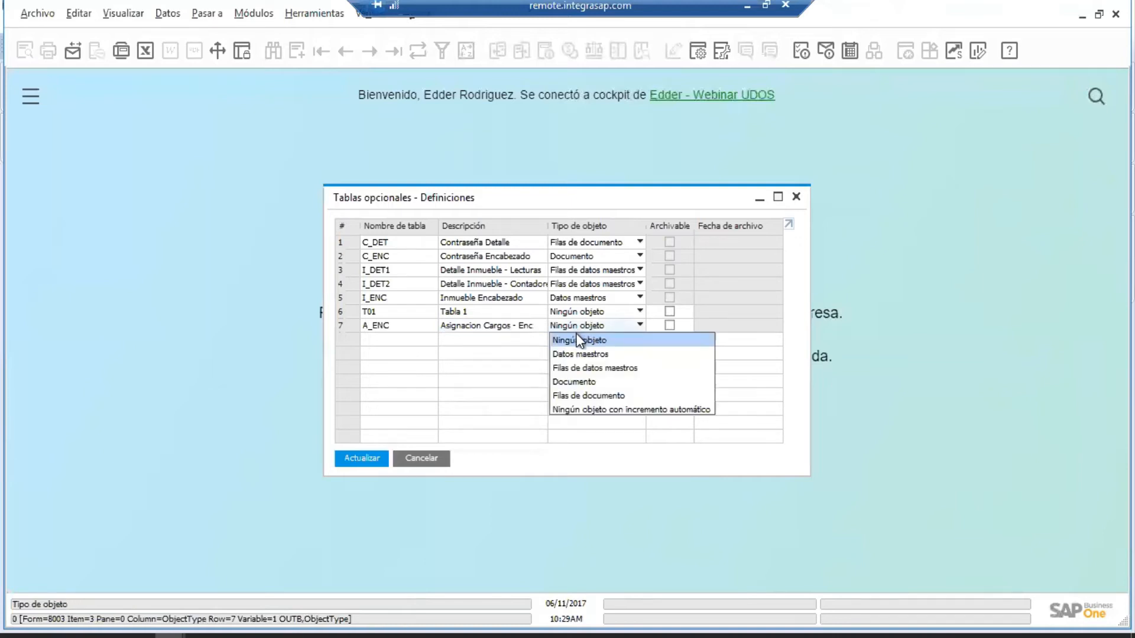
left_click(585, 379)
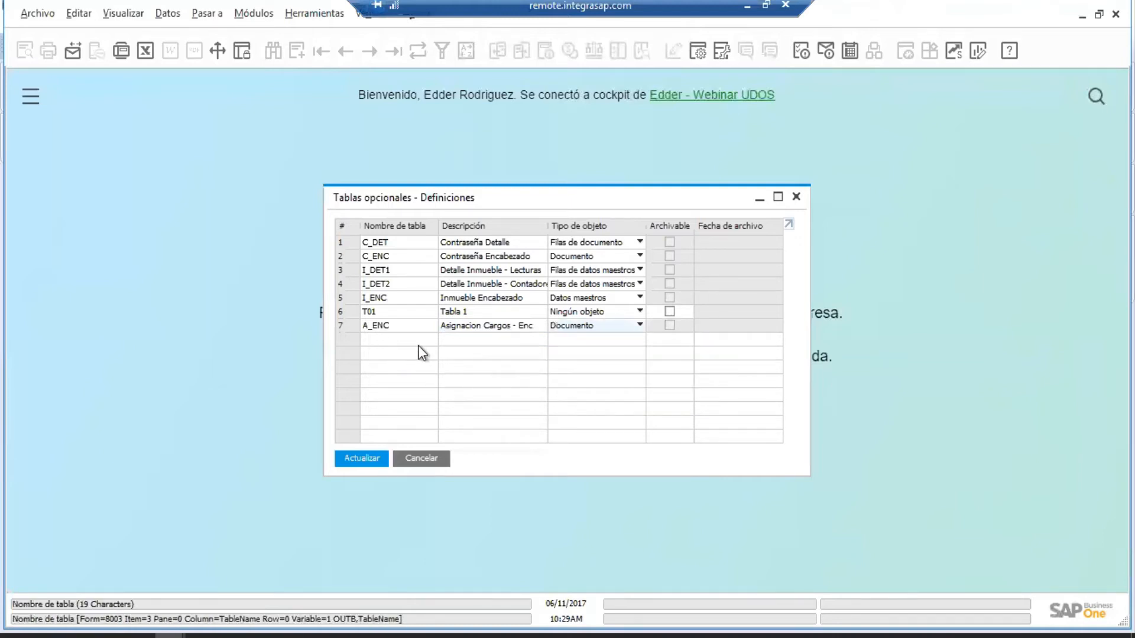
Save the A_ENC table, ignoring the workstation warning and confirming with Sí.
left_click(360, 460)
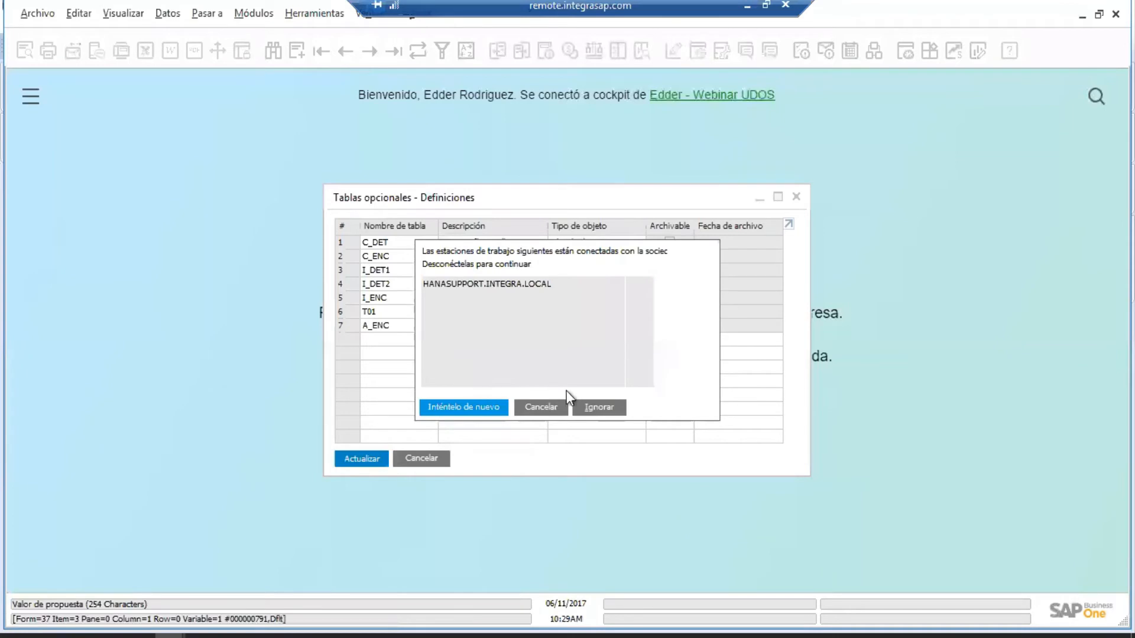
left_click(597, 413)
left_click(403, 341)
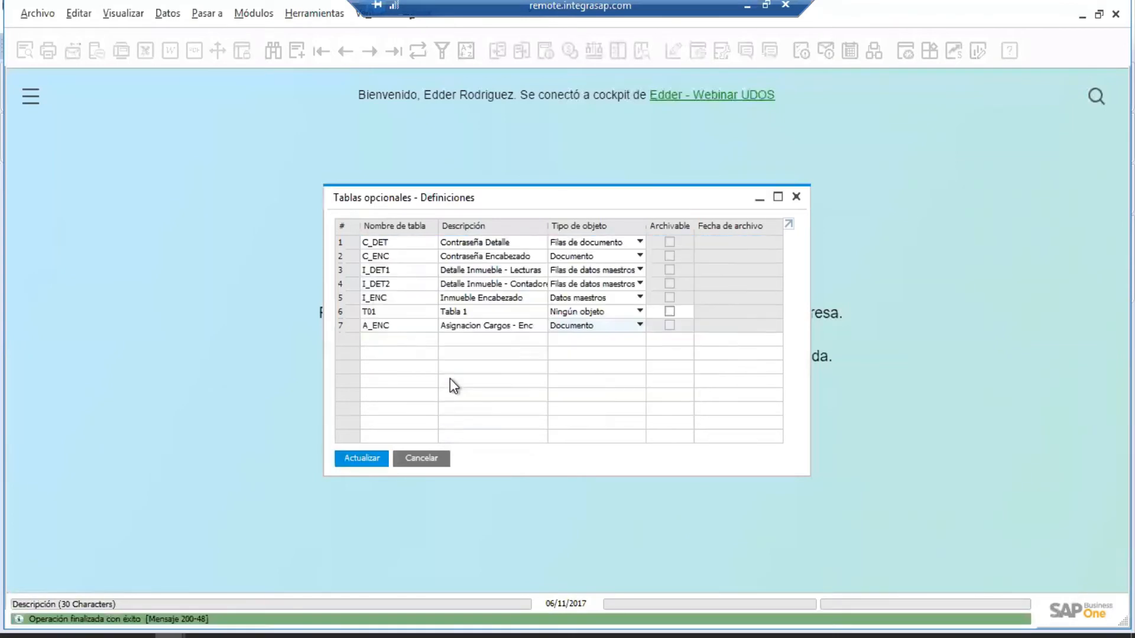
Define table A_DET1, described as 'Asignacion Cargos - Det', with object type Filas de documento.
type("A")
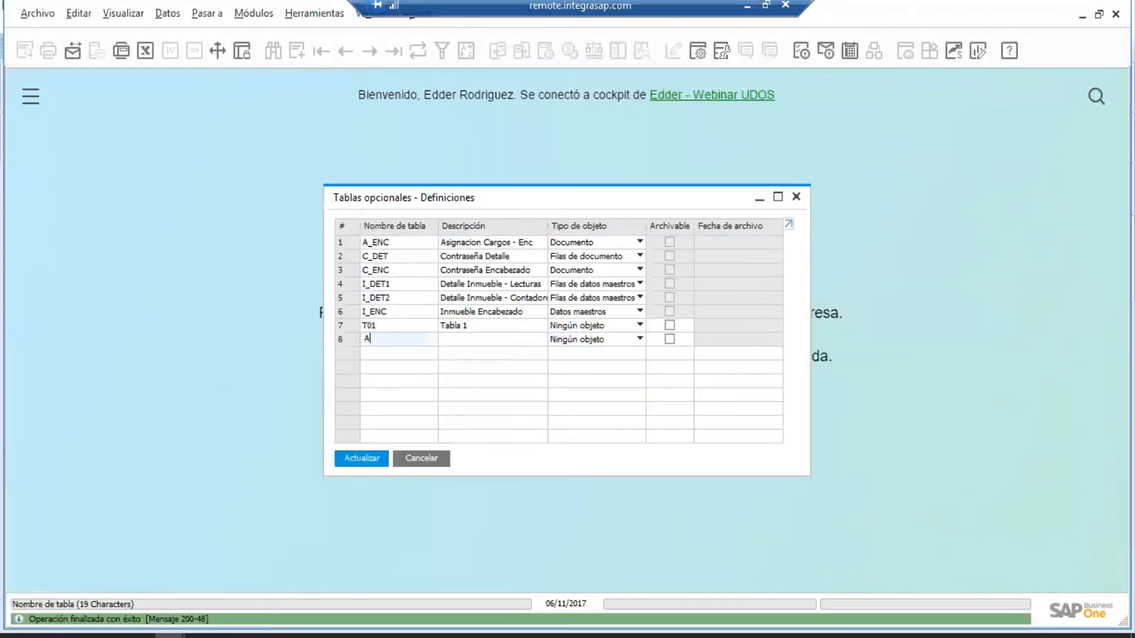
type("_DET1")
key("Tab")
type("Asi")
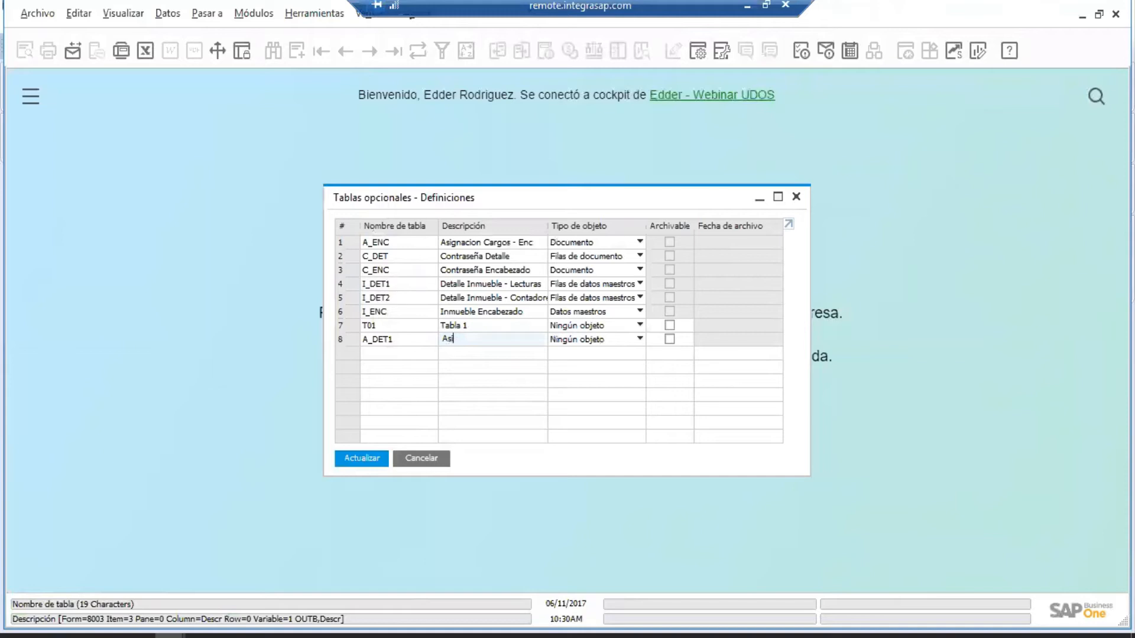
type("gnacion Cargos - Det")
key("Tab")
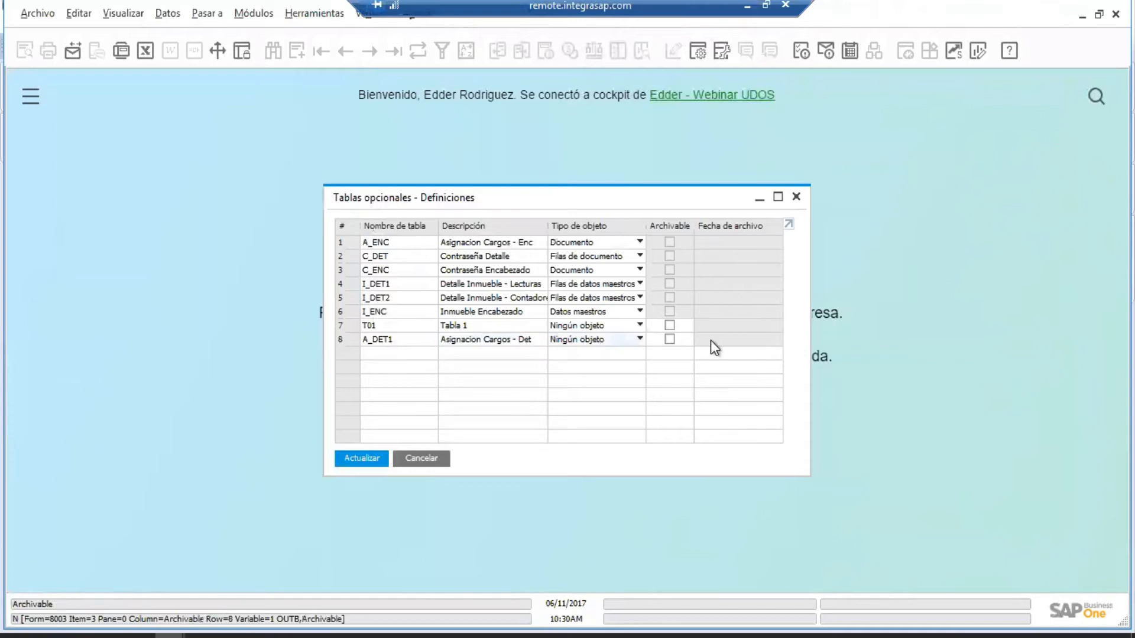
left_click(626, 339)
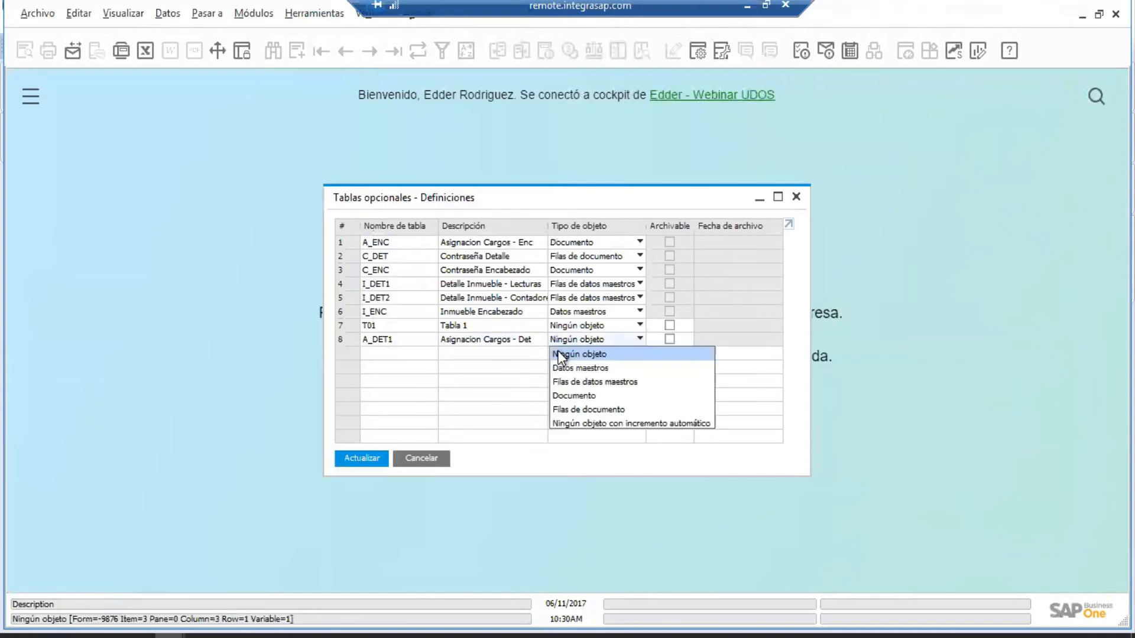
left_click(591, 409)
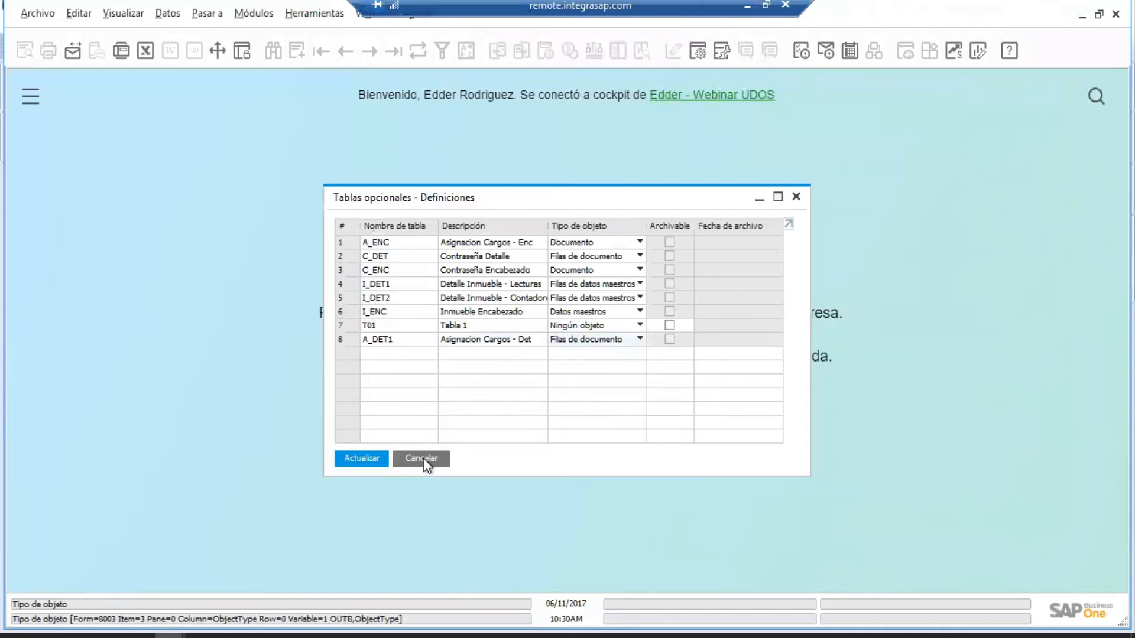
Apply the table update past the other-connections warnings and close Tablas opcionales.
left_click(358, 459)
left_click(600, 407)
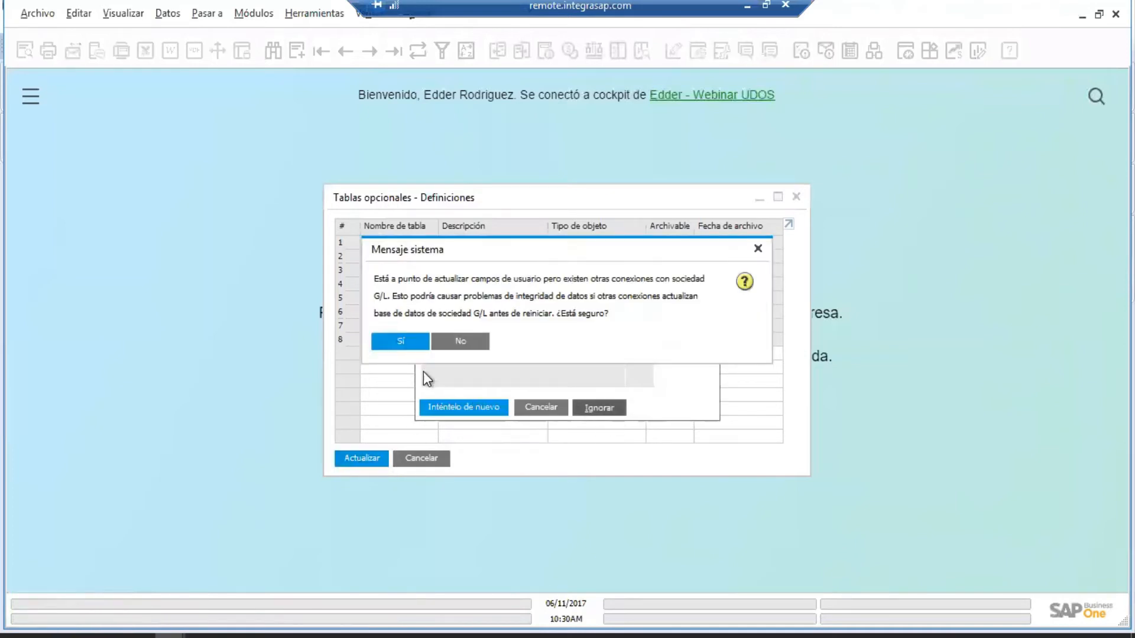
left_click(391, 346)
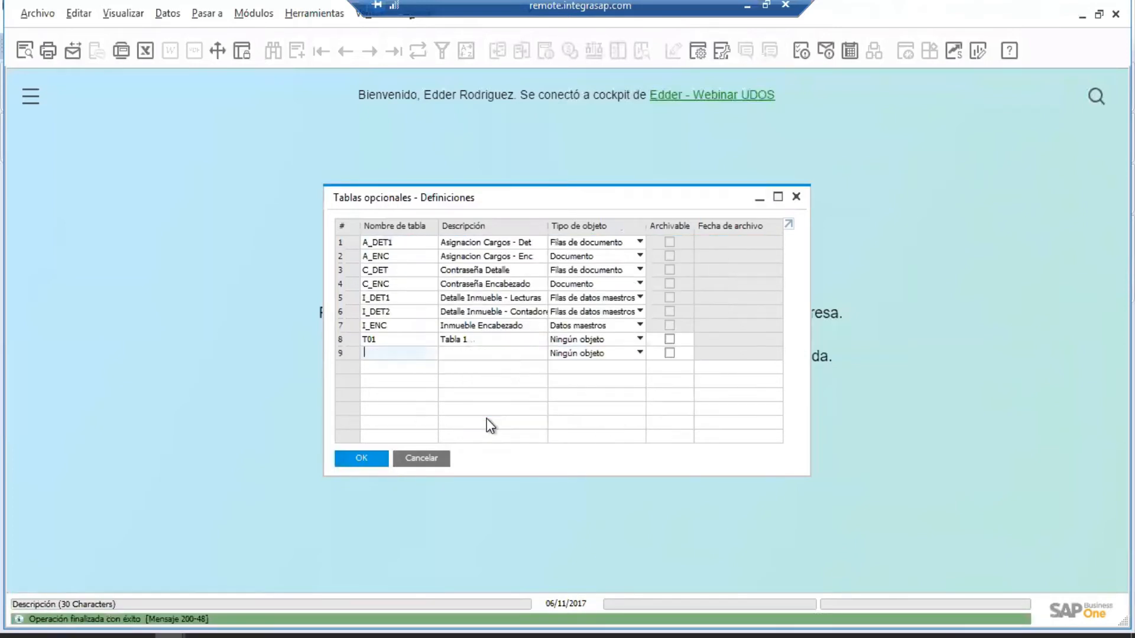
left_click(374, 459)
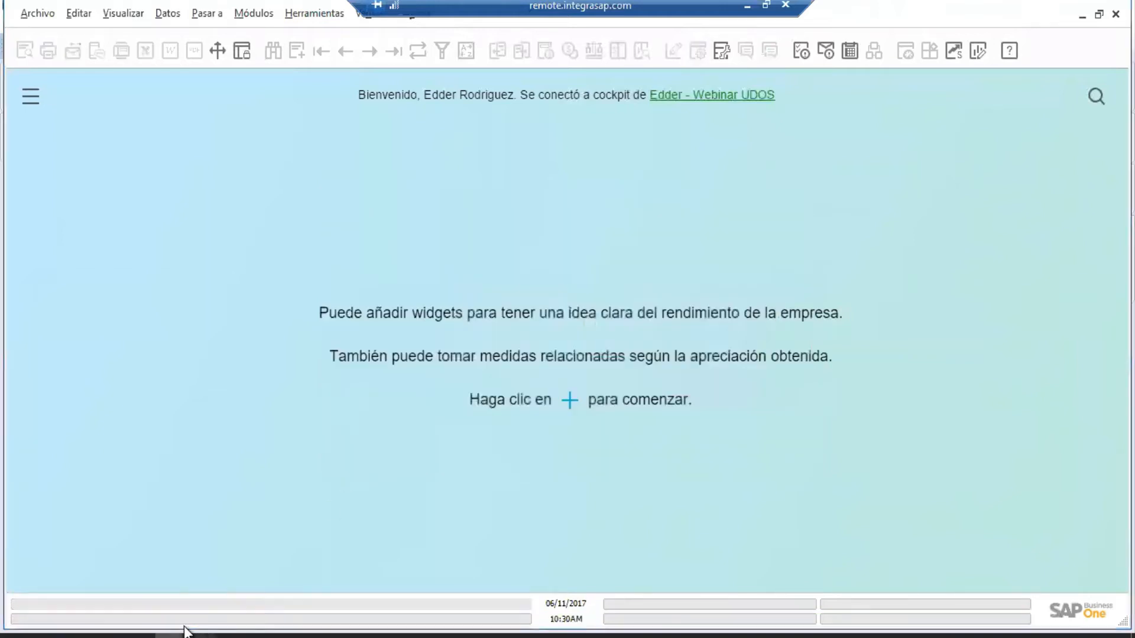
Refresh the Tables folder in SAP HANA Studio so the new user tables appear.
left_click(186, 635)
right_click(130, 265)
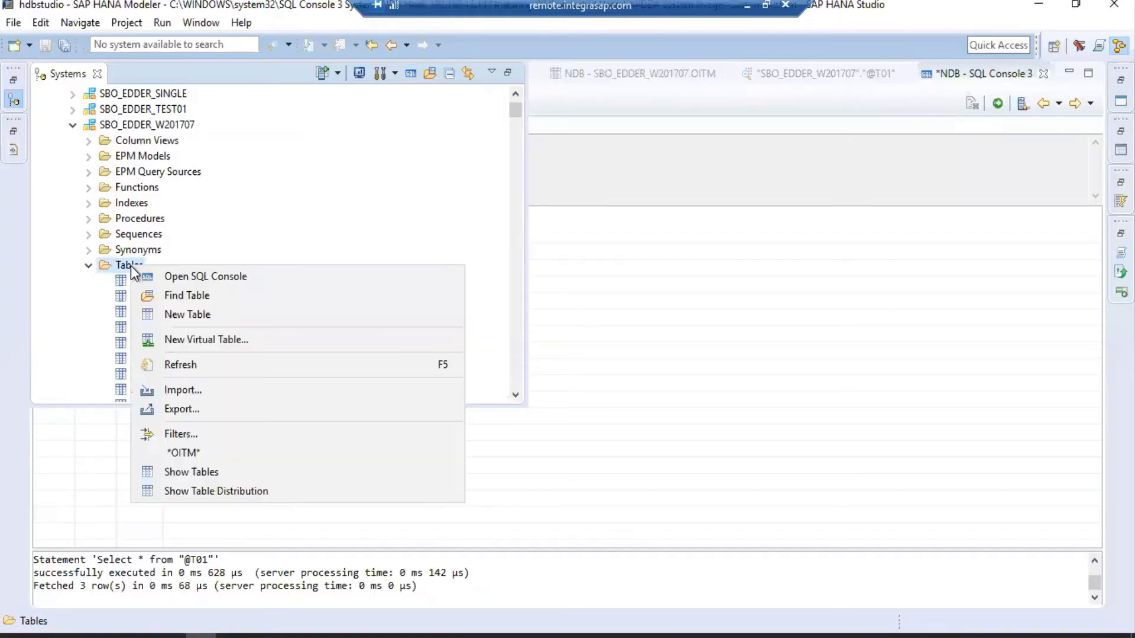
left_click(197, 364)
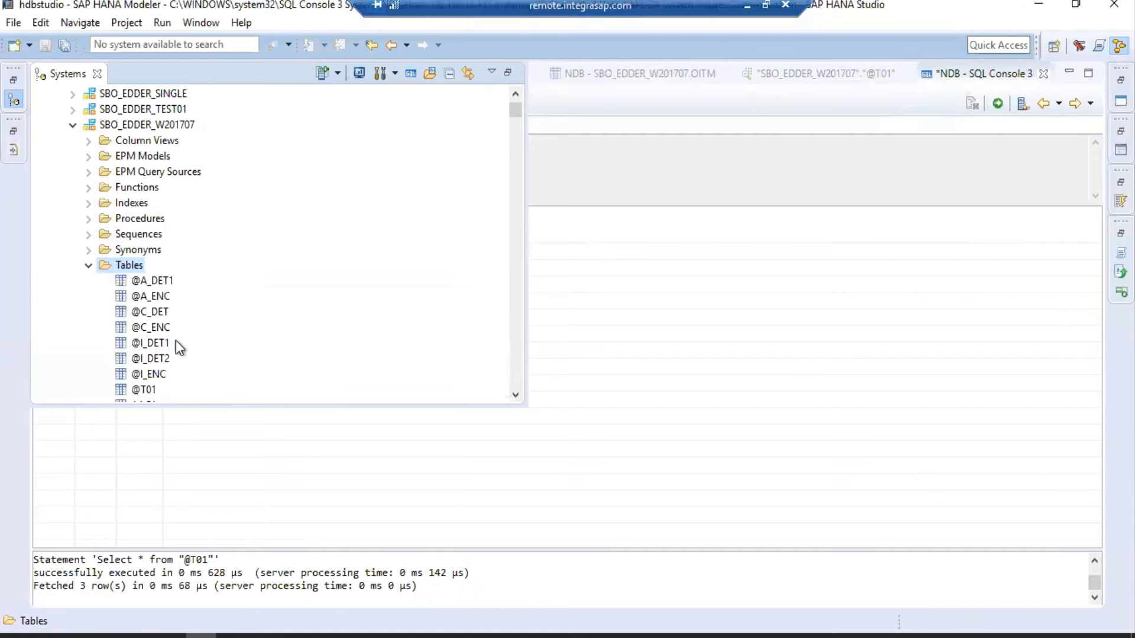
left_click(158, 297)
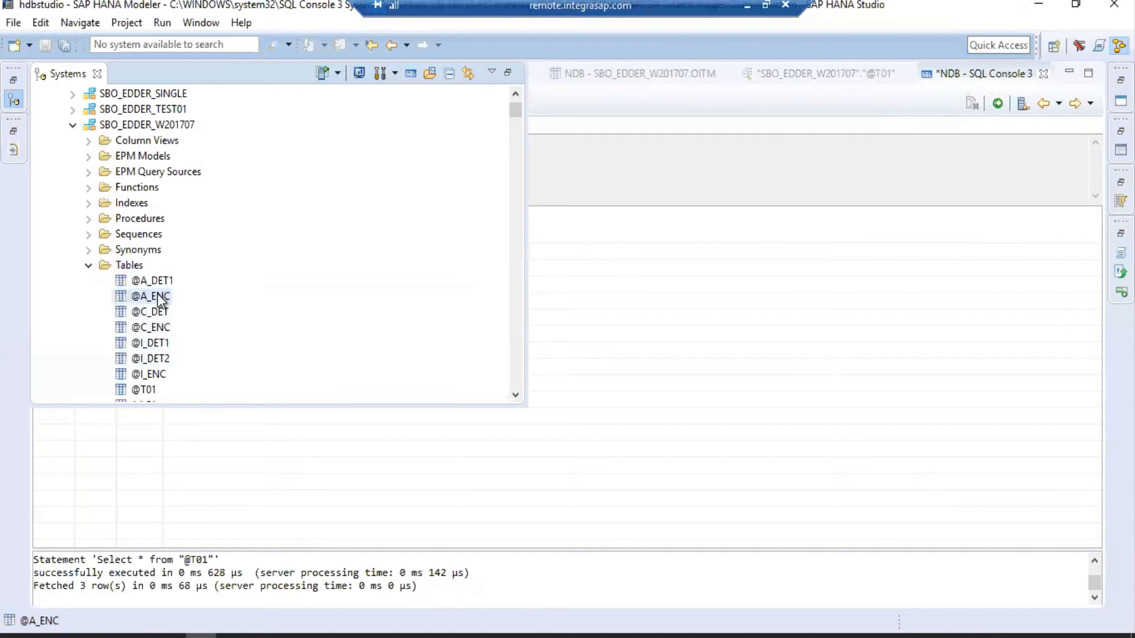
right_click(158, 298)
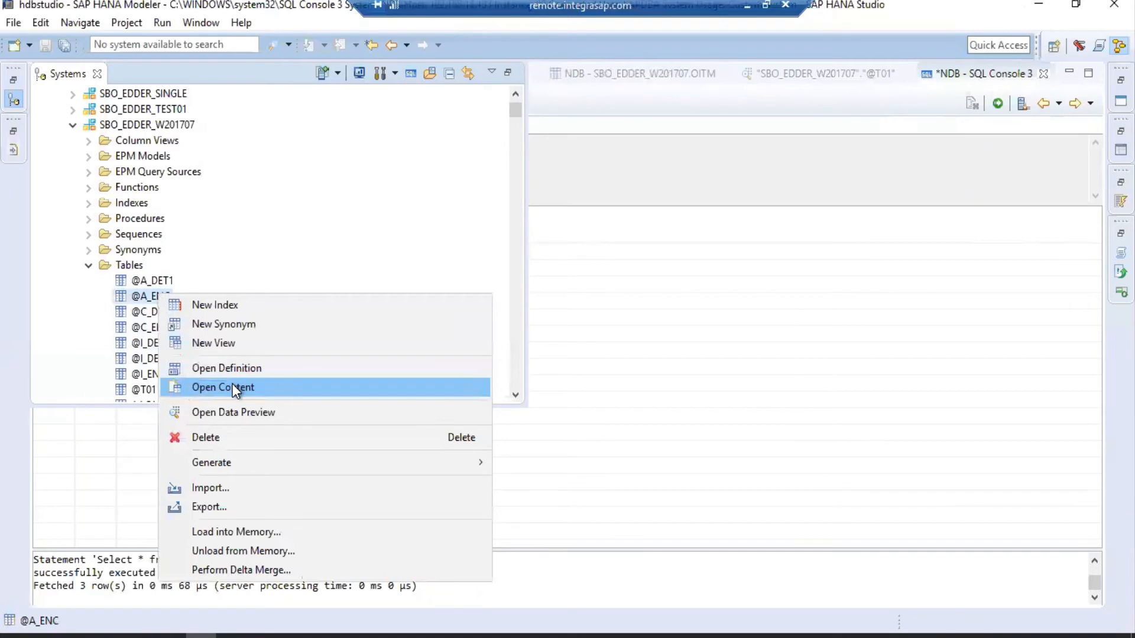
left_click(355, 367)
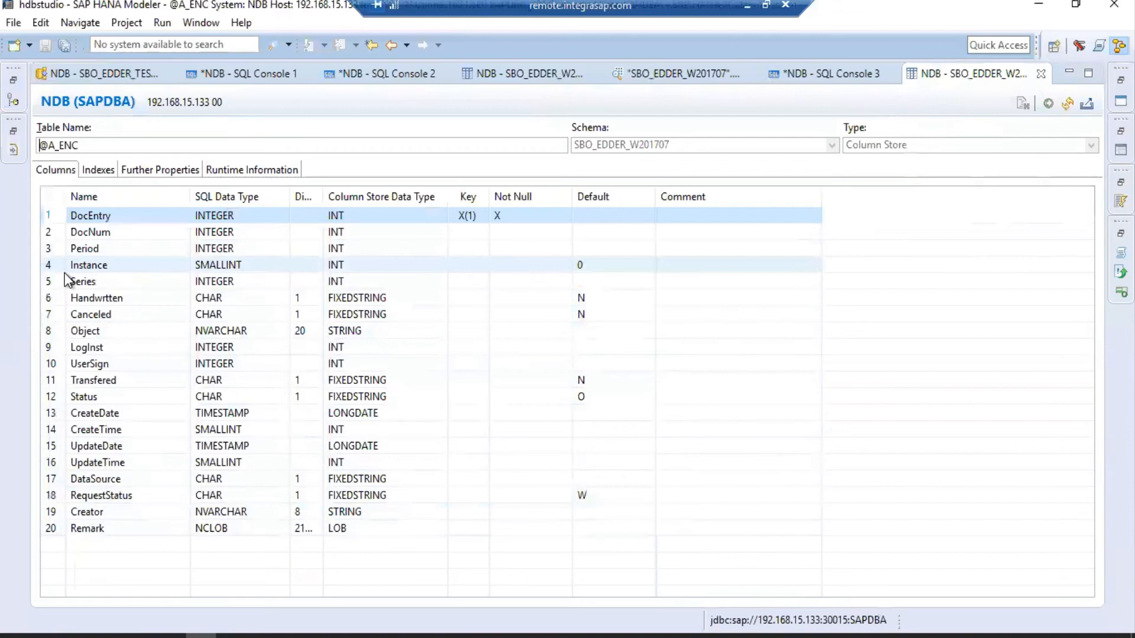
left_click(1042, 74)
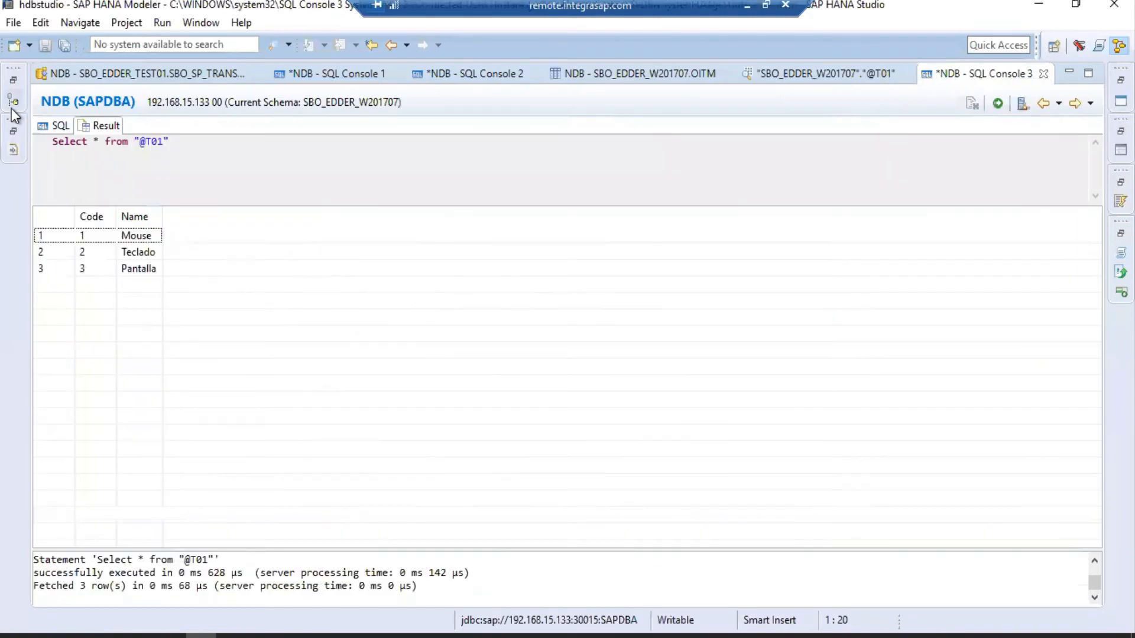
left_click(13, 104)
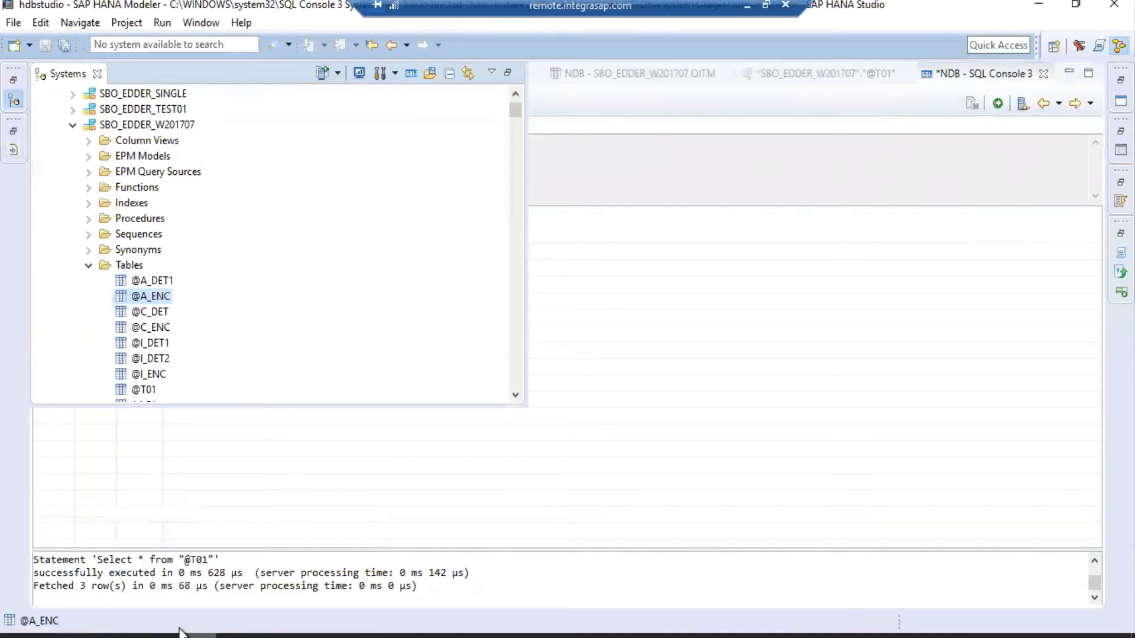
In user-defined fields management, select the Inmueble Encabezado user table.
mouse_move(179, 633)
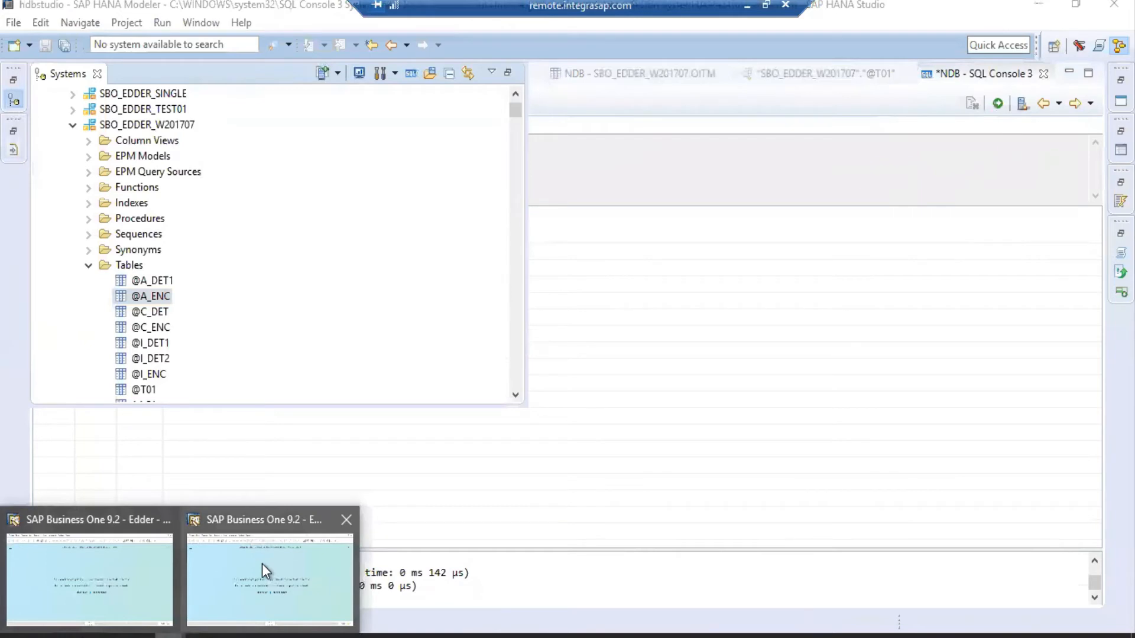
left_click(261, 564)
left_click(302, 14)
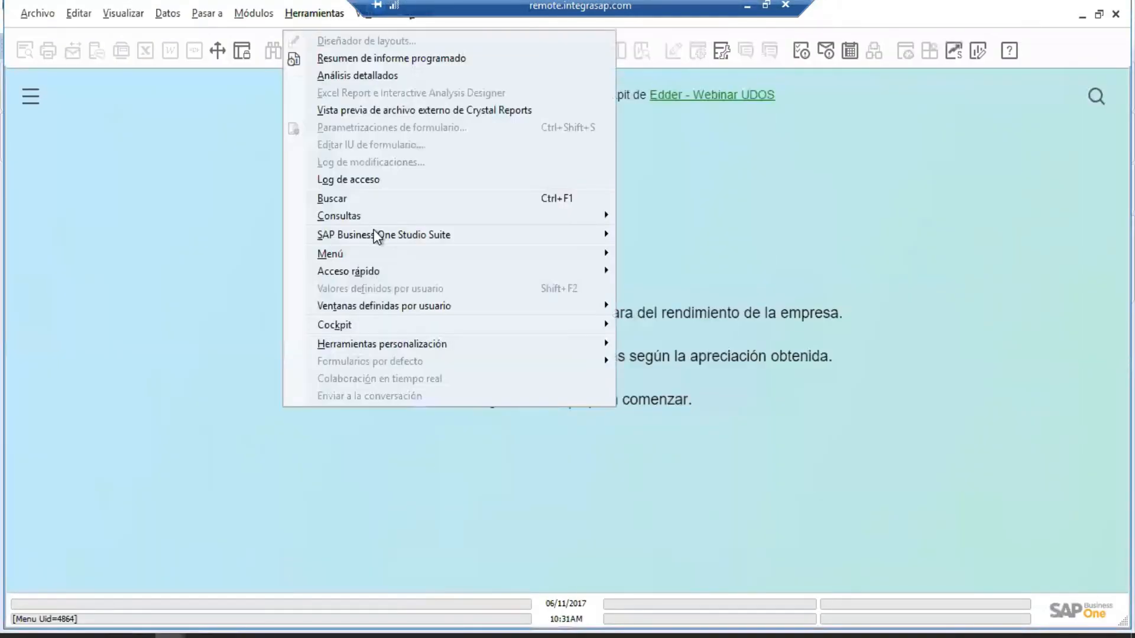
mouse_move(425, 345)
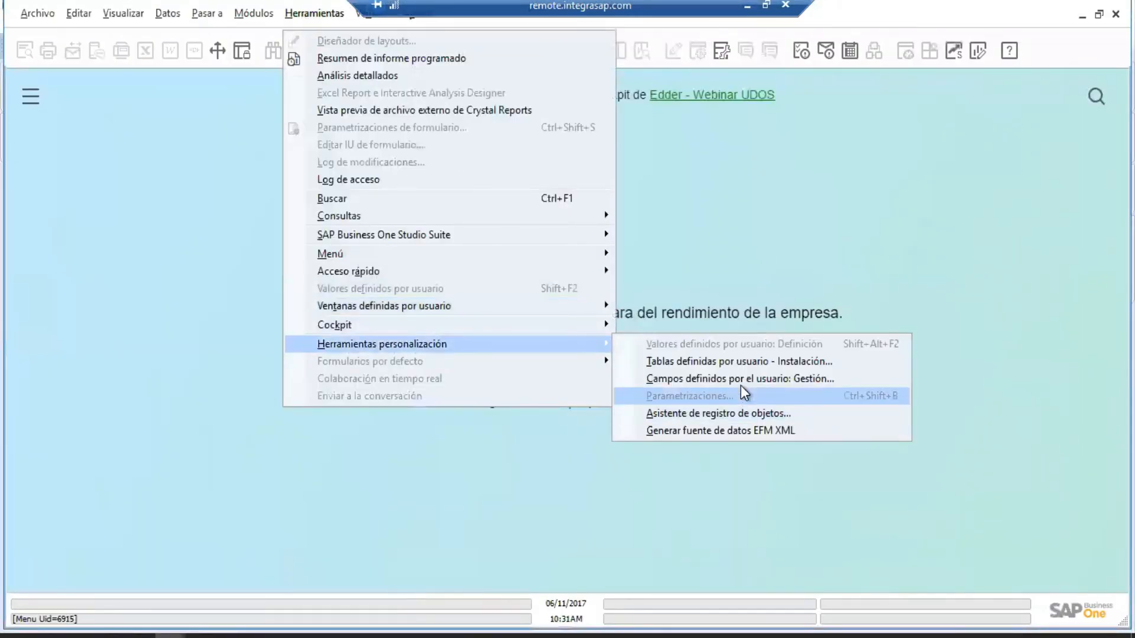
left_click(733, 379)
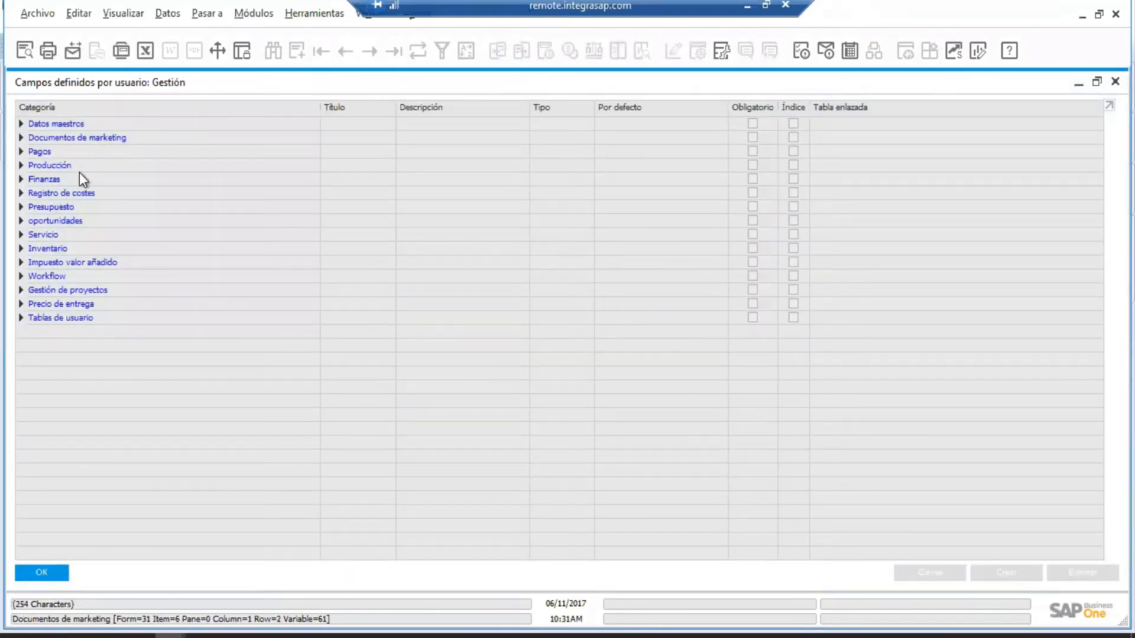
left_click(21, 319)
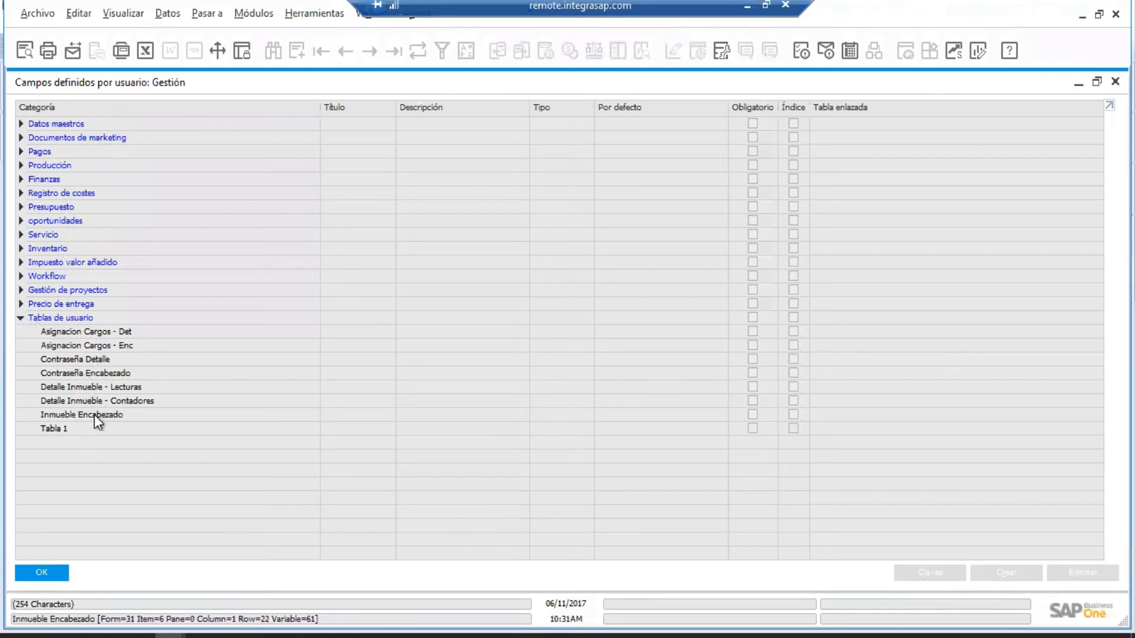
left_click(94, 414)
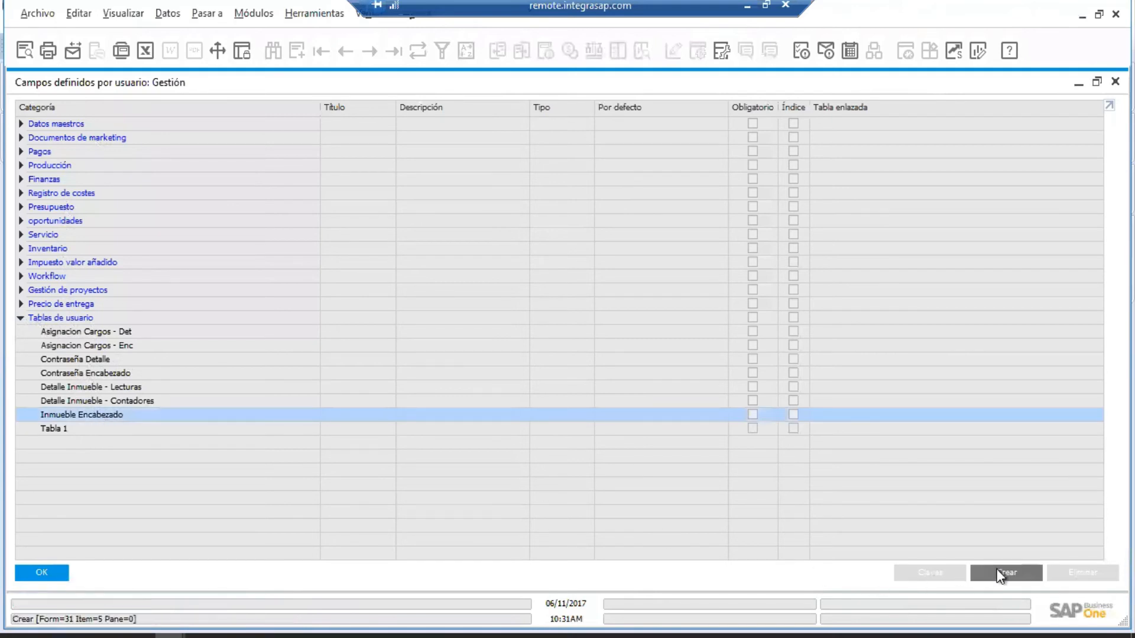
Create alphanumeric field Finca, description Finca, length 50, accepting the other-connections warnings.
left_click(999, 571)
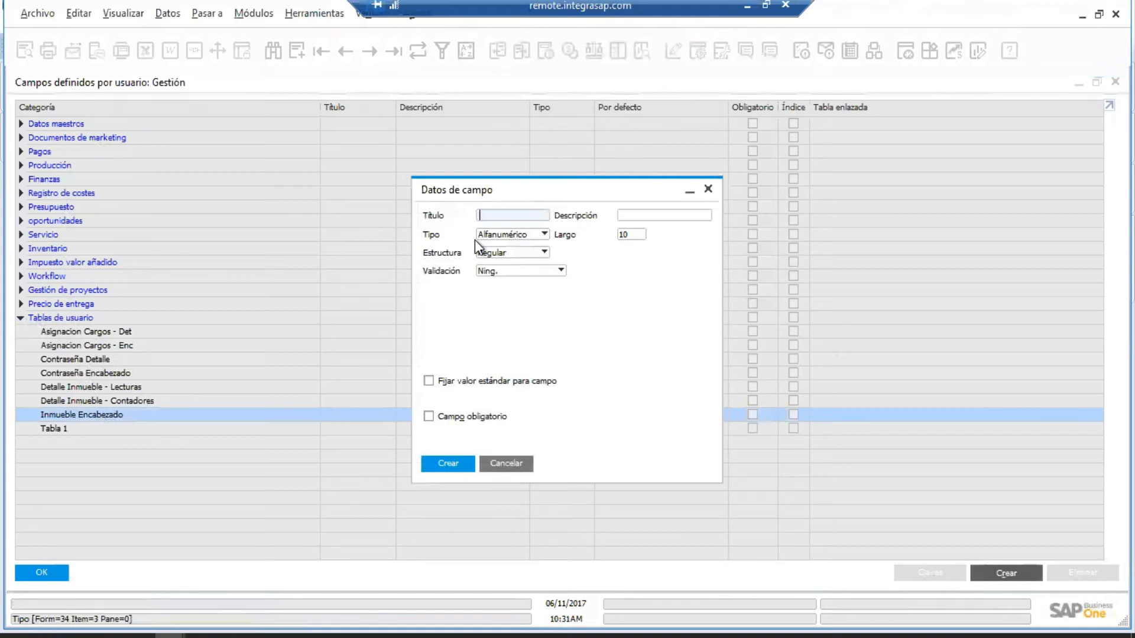
type("Finca")
key("Tab")
type("Finca")
key("Tab")
type("50")
key("Tab")
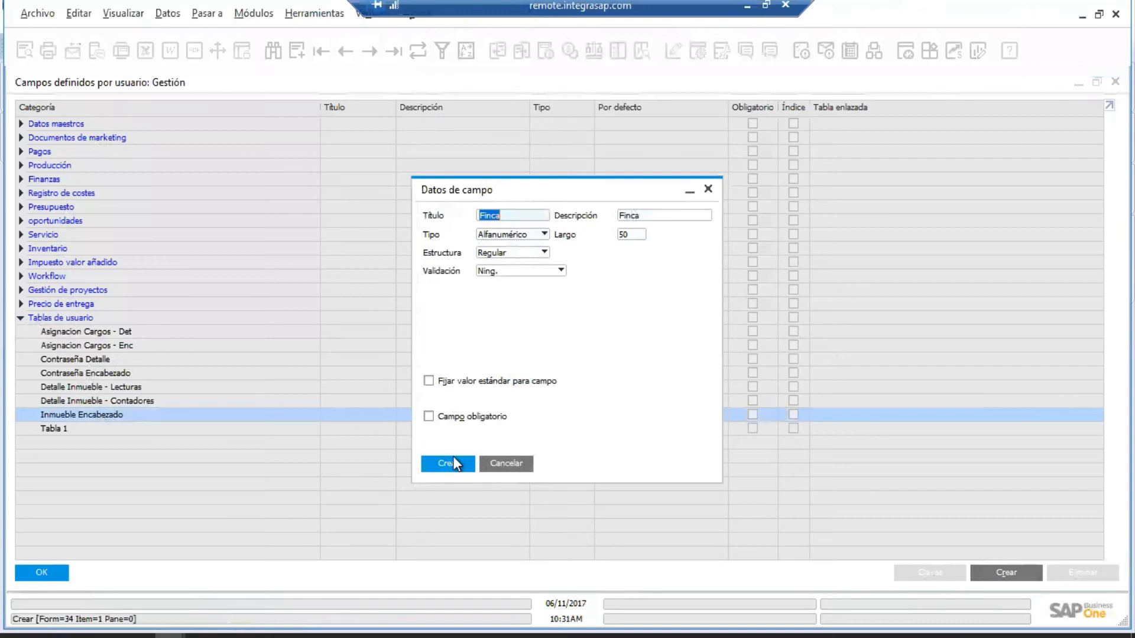
left_click(453, 459)
left_click(601, 407)
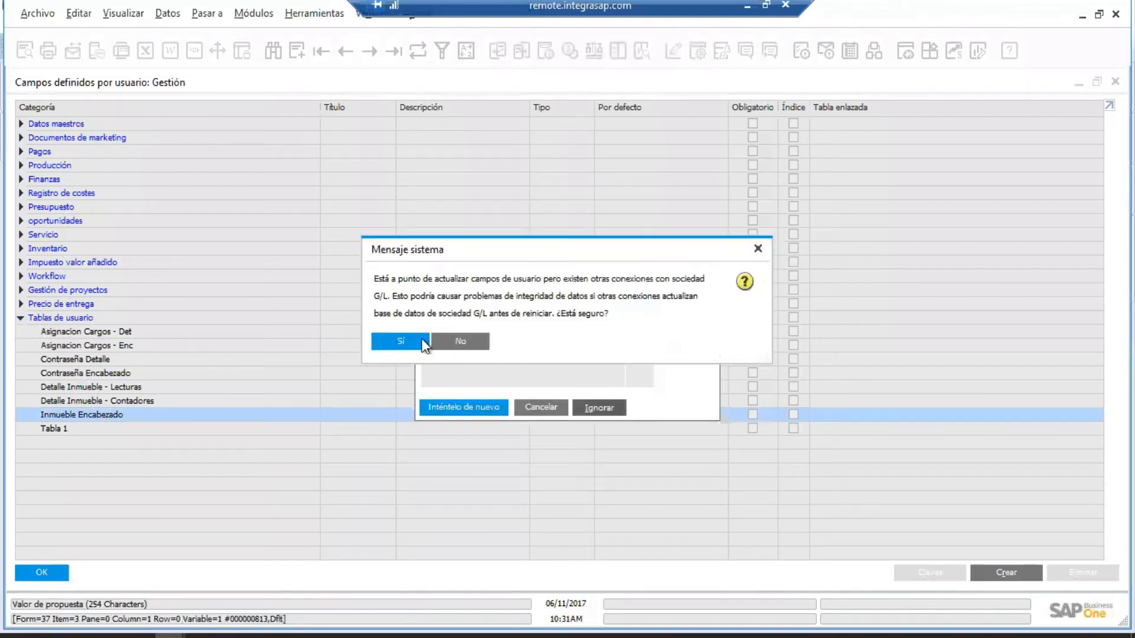
left_click(423, 341)
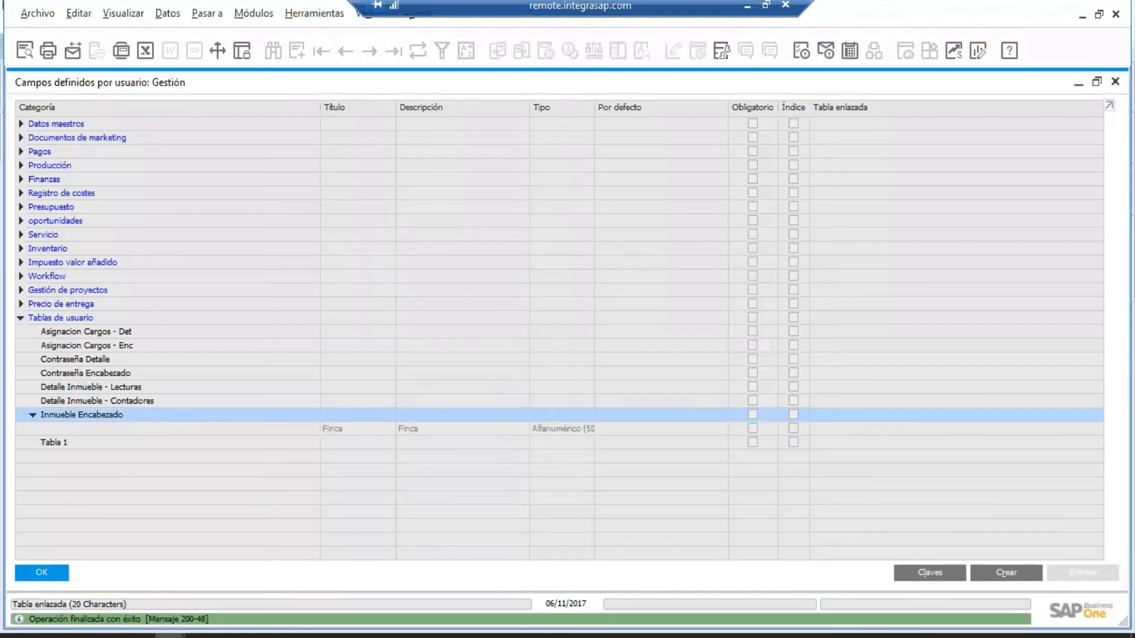
Create field Folio, description Folio, confirm past the warnings, and close the fields window.
left_click(1006, 572)
type("Folio")
key("Tab")
type("Folio")
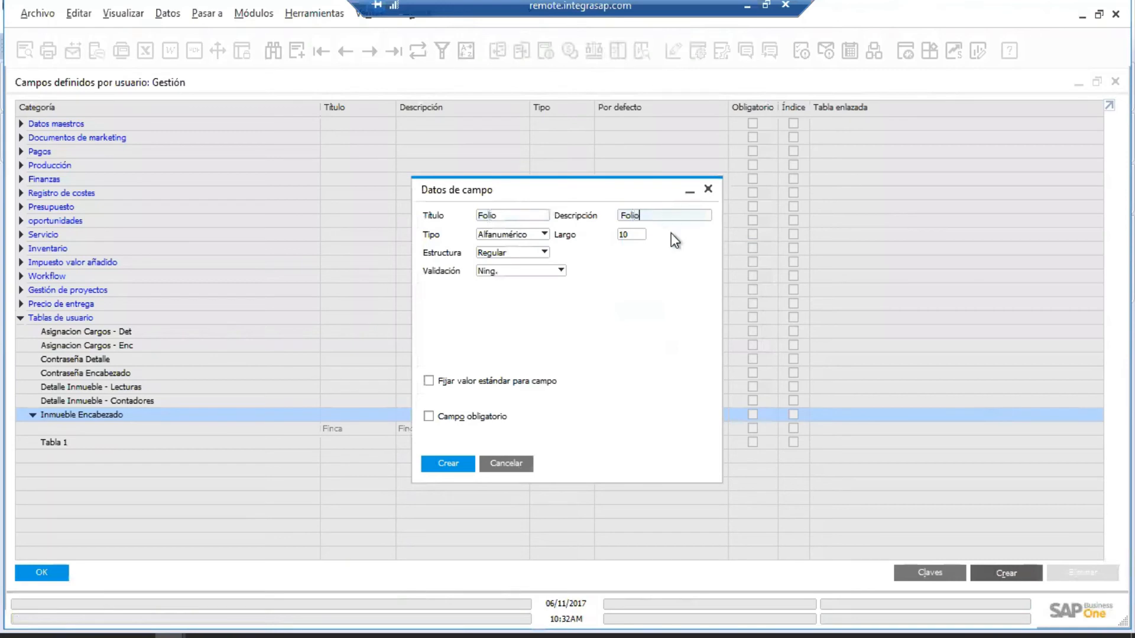
left_click(457, 463)
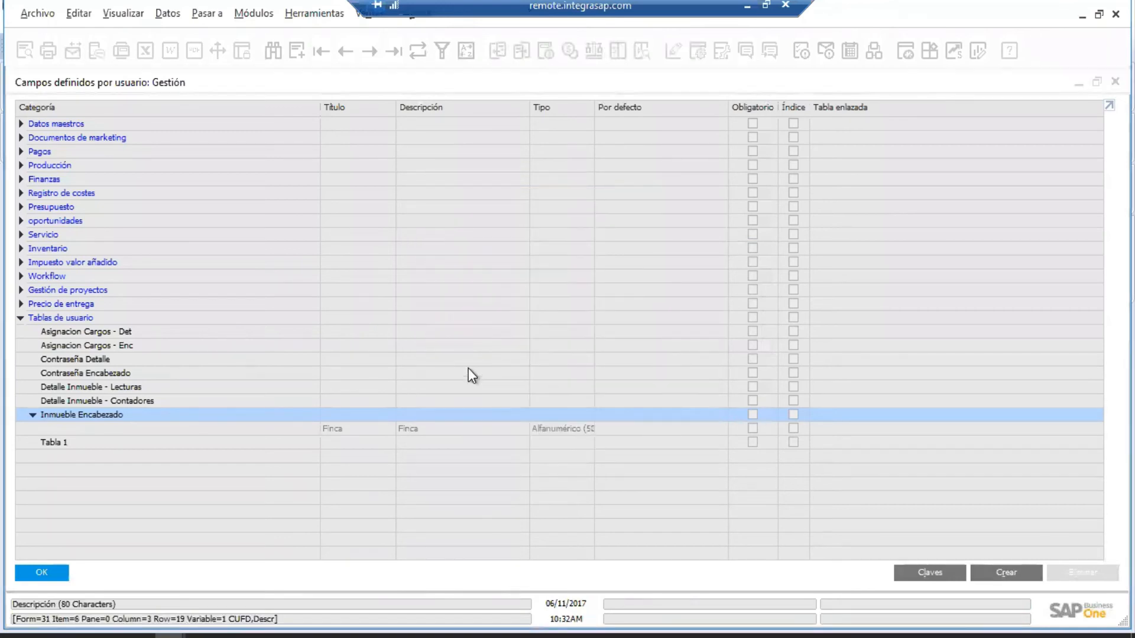
left_click(594, 408)
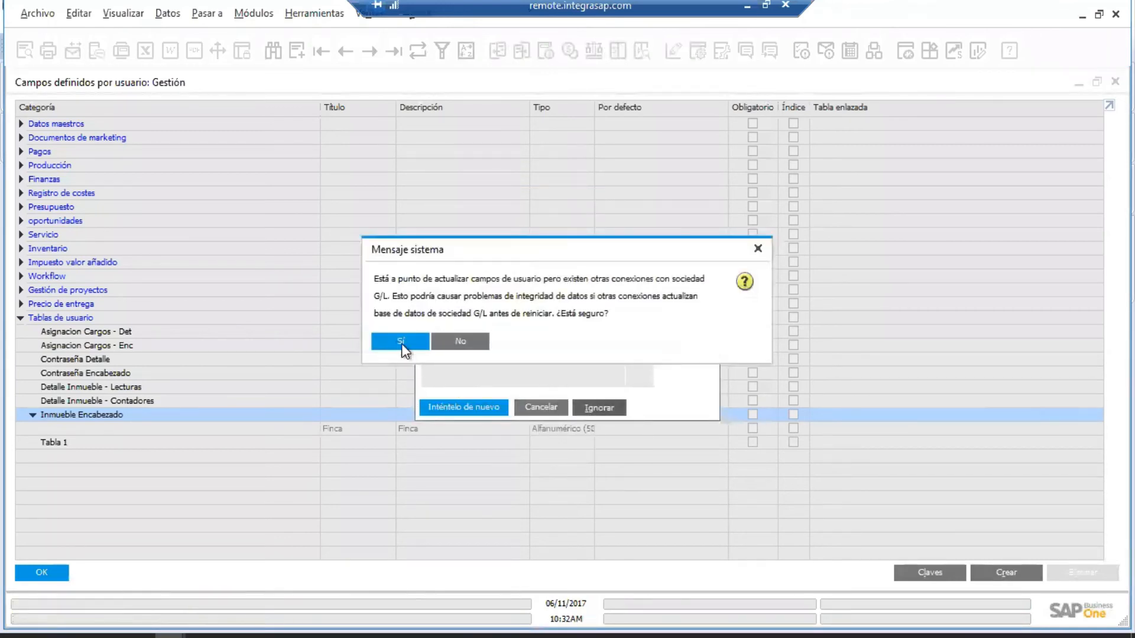
left_click(401, 342)
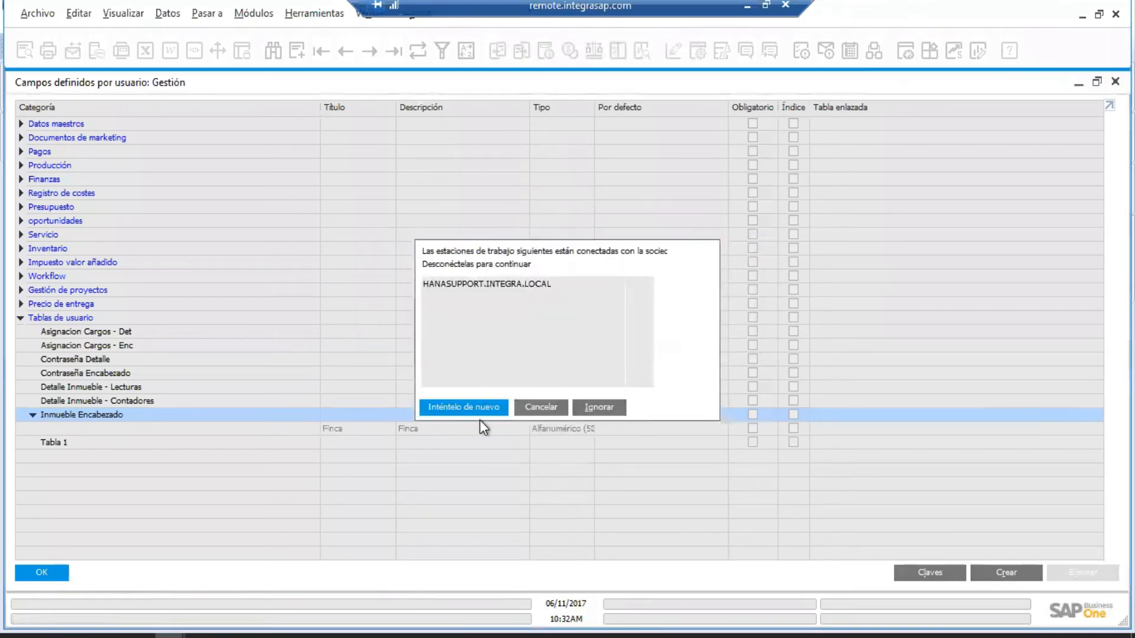
left_click(54, 573)
left_click(201, 633)
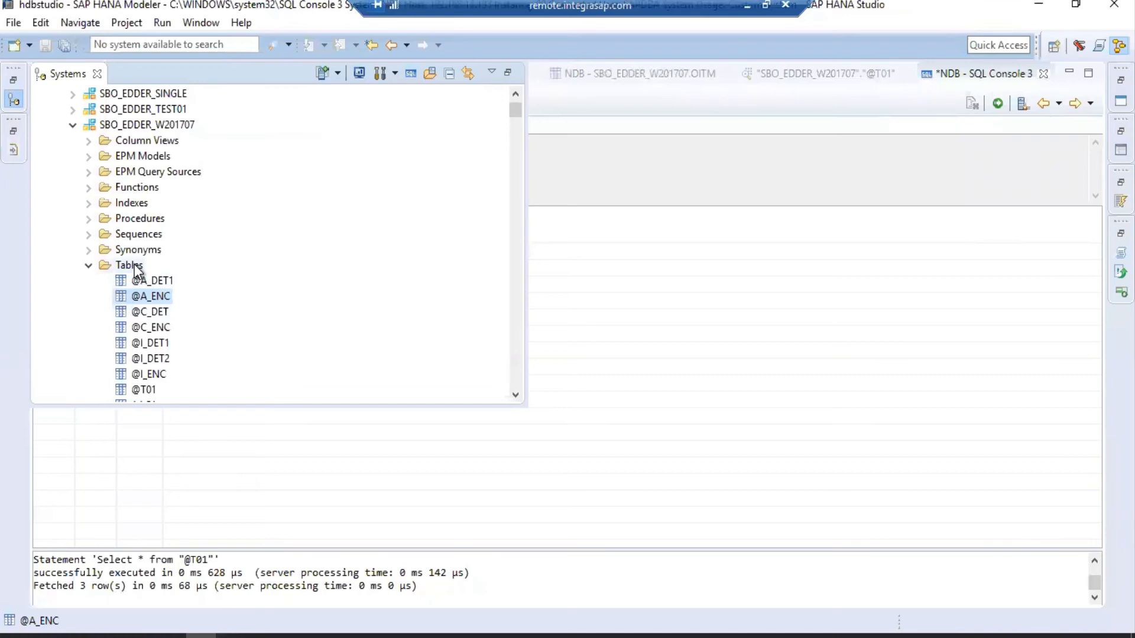
right_click(136, 266)
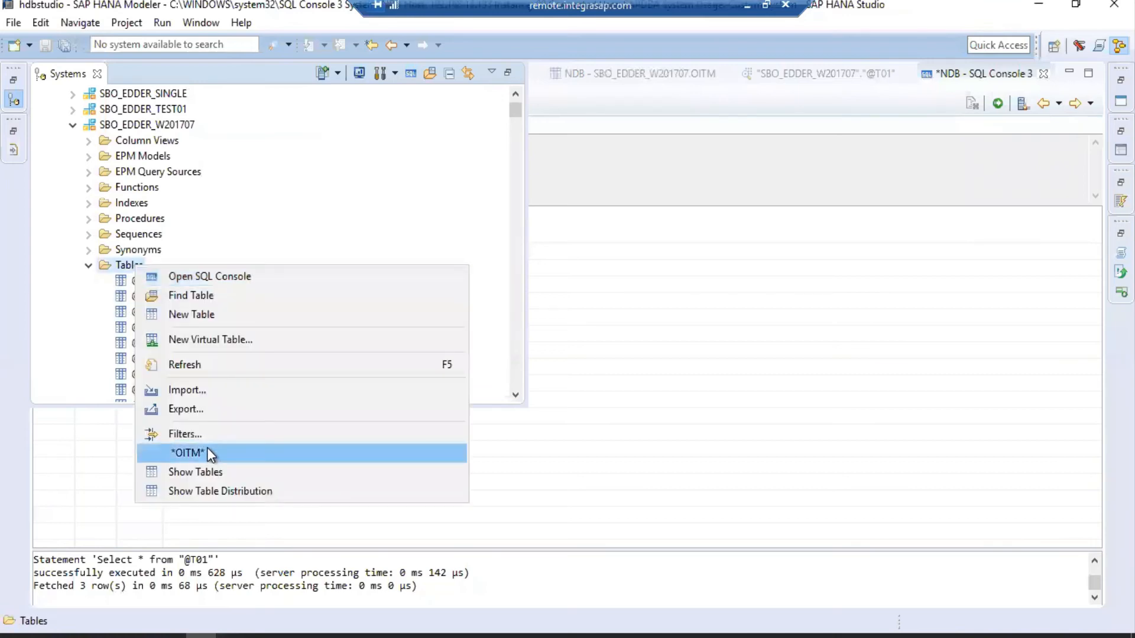
left_click(202, 364)
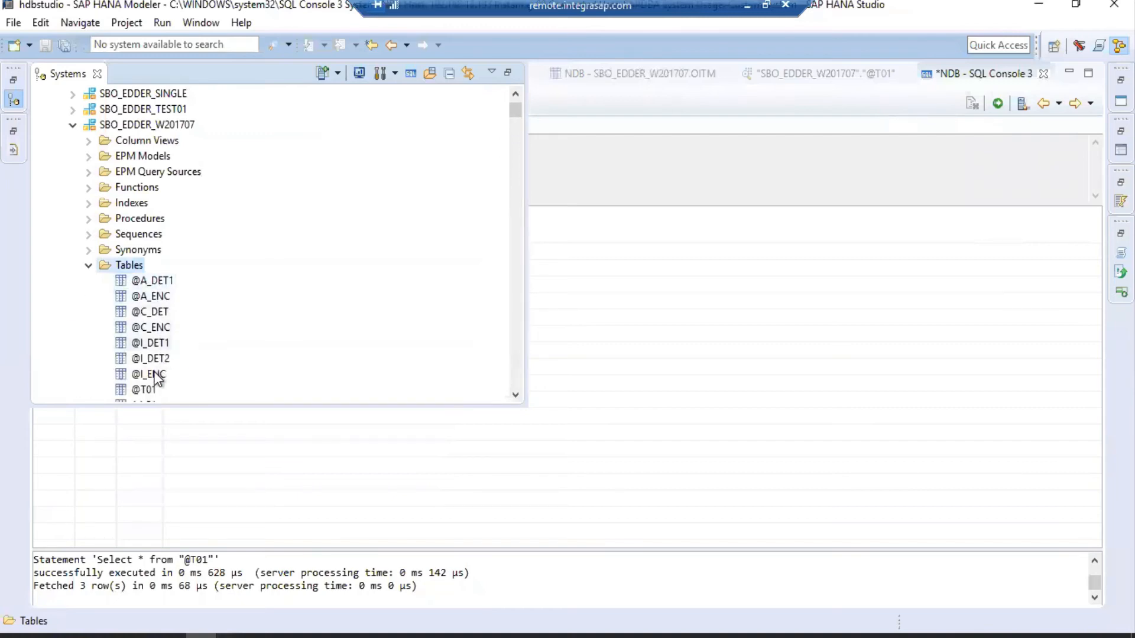
left_click(161, 377)
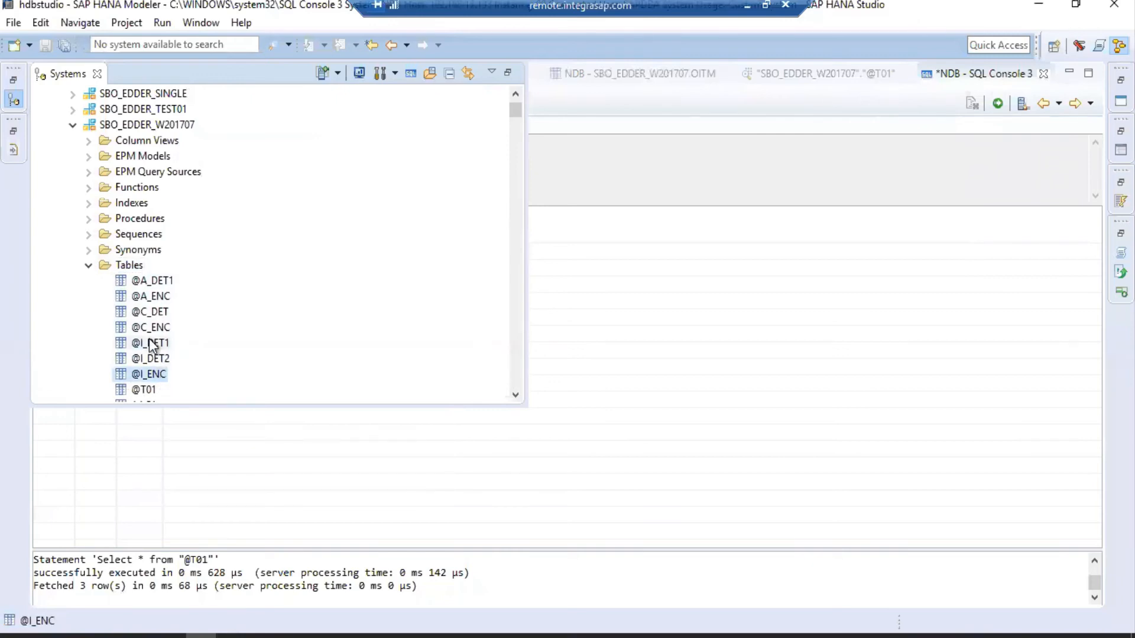
right_click(159, 375)
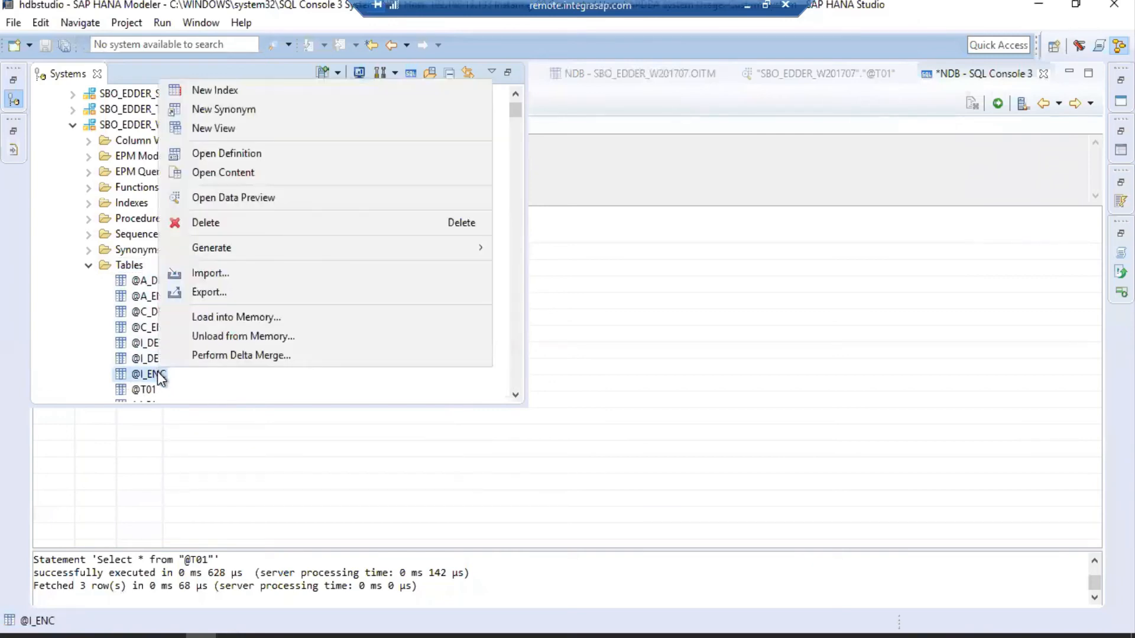
left_click(249, 156)
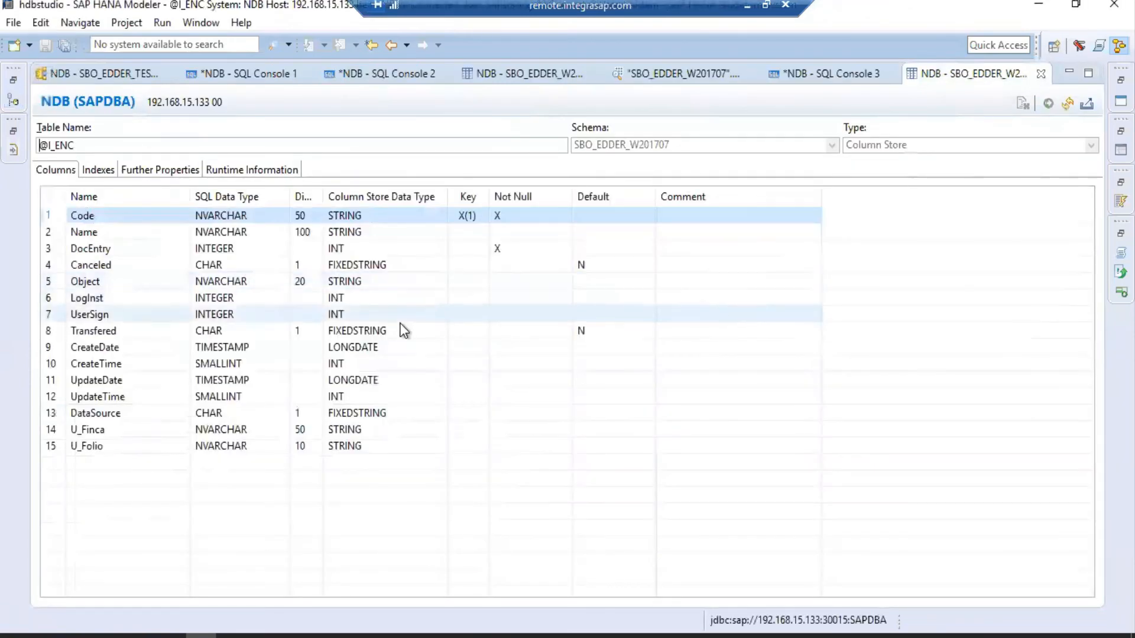
Check the new U_Finca and U_Folio columns, then return to SAP Business One.
left_click(104, 431)
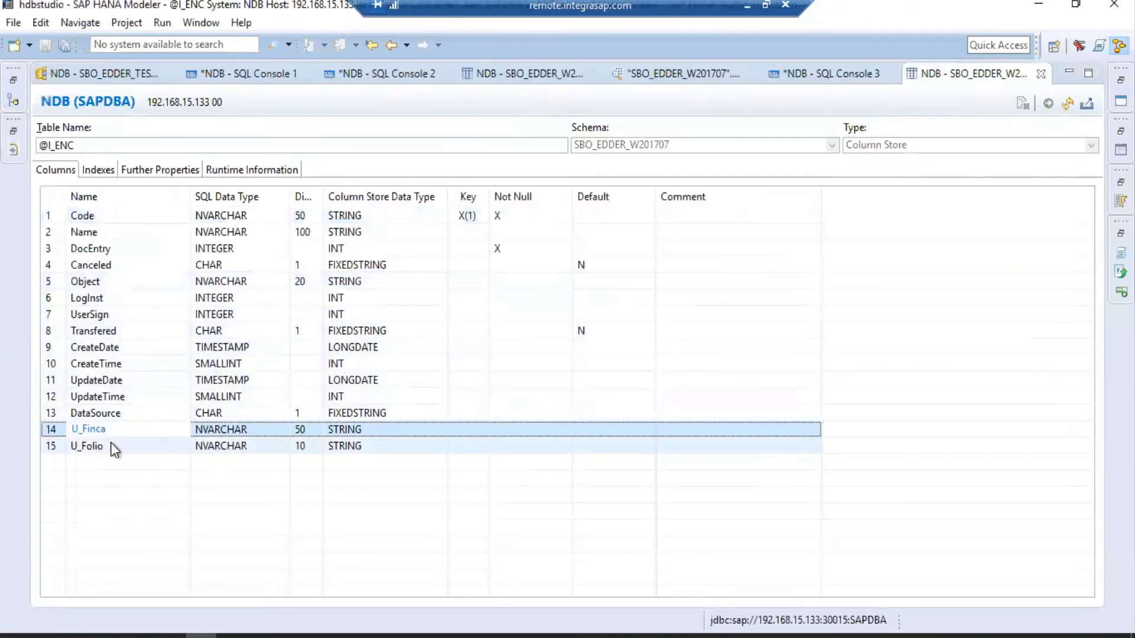
left_click(111, 444)
left_click(114, 426)
left_click(113, 446)
left_click(108, 430)
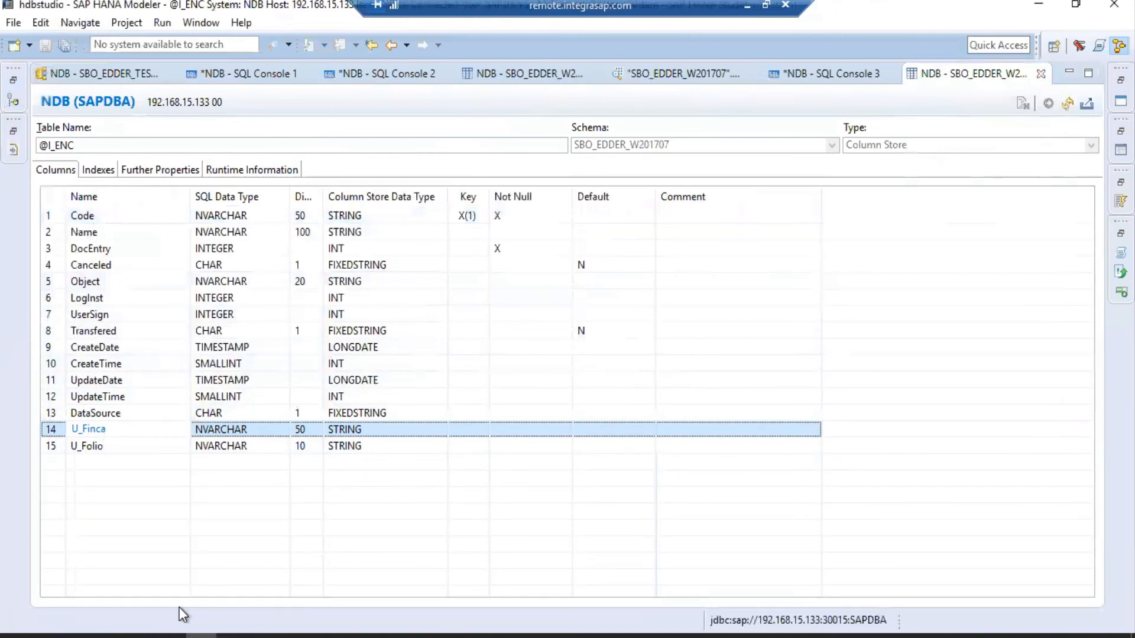
left_click(165, 632)
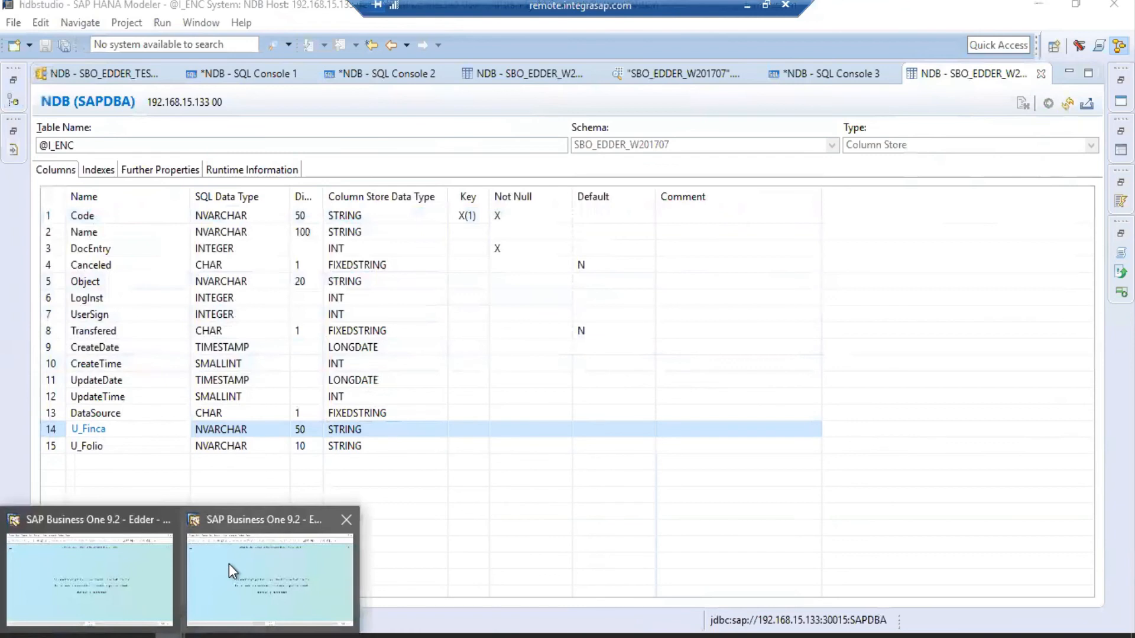
left_click(229, 563)
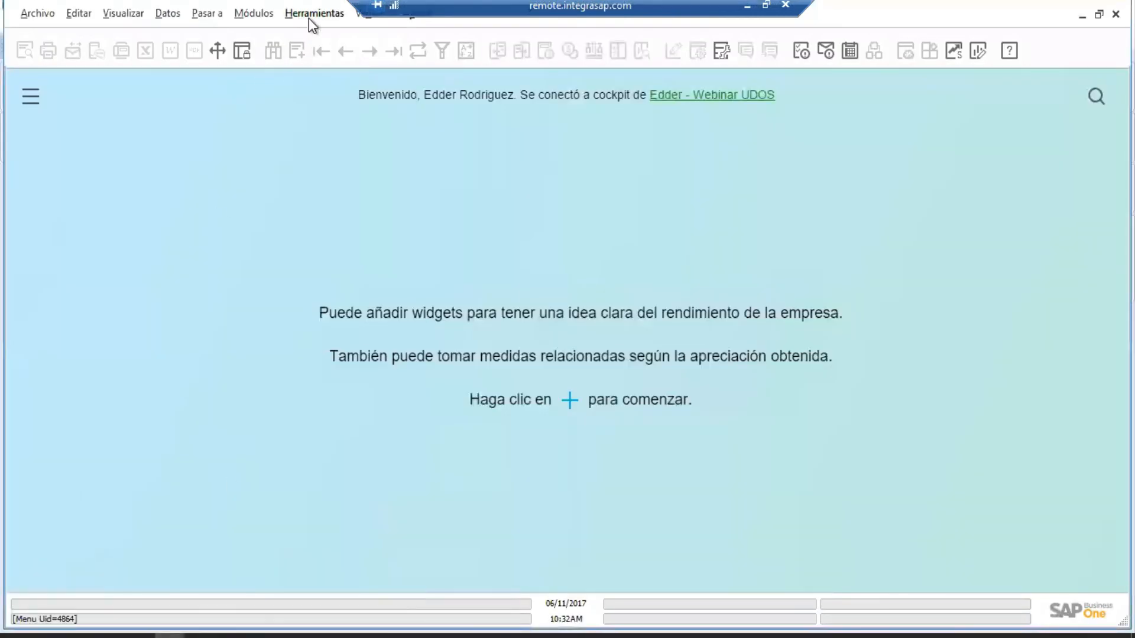
Add user table T02 'Tabla 2' with type Ningún objeto con incremento automático.
left_click(308, 18)
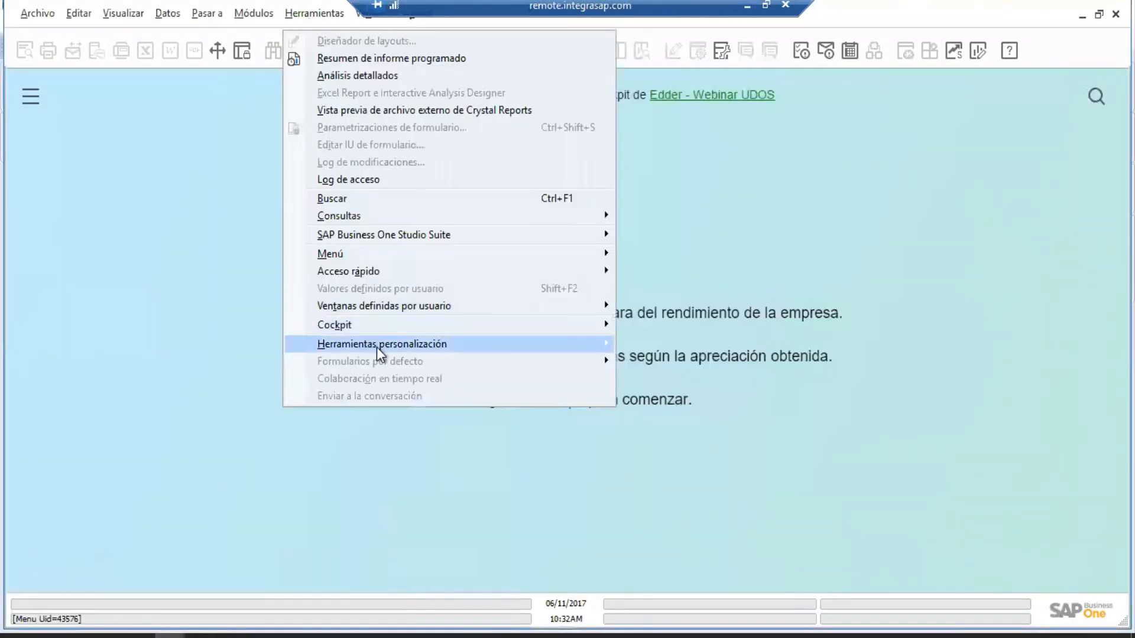
mouse_move(380, 352)
left_click(650, 361)
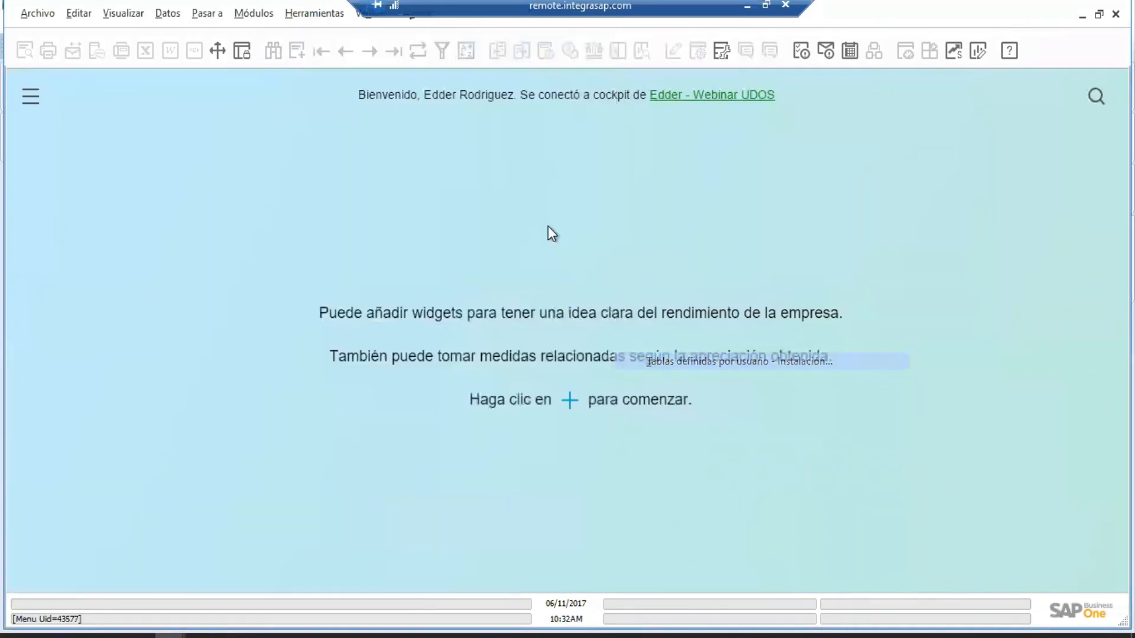
type("T02")
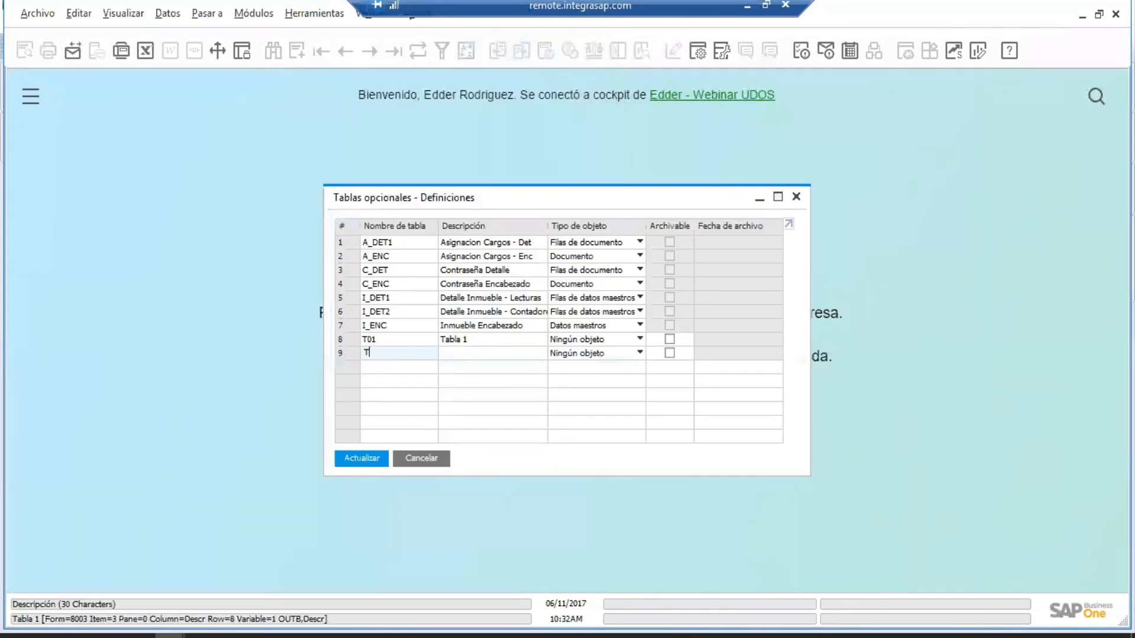
key("Tab")
type("Tabla 2")
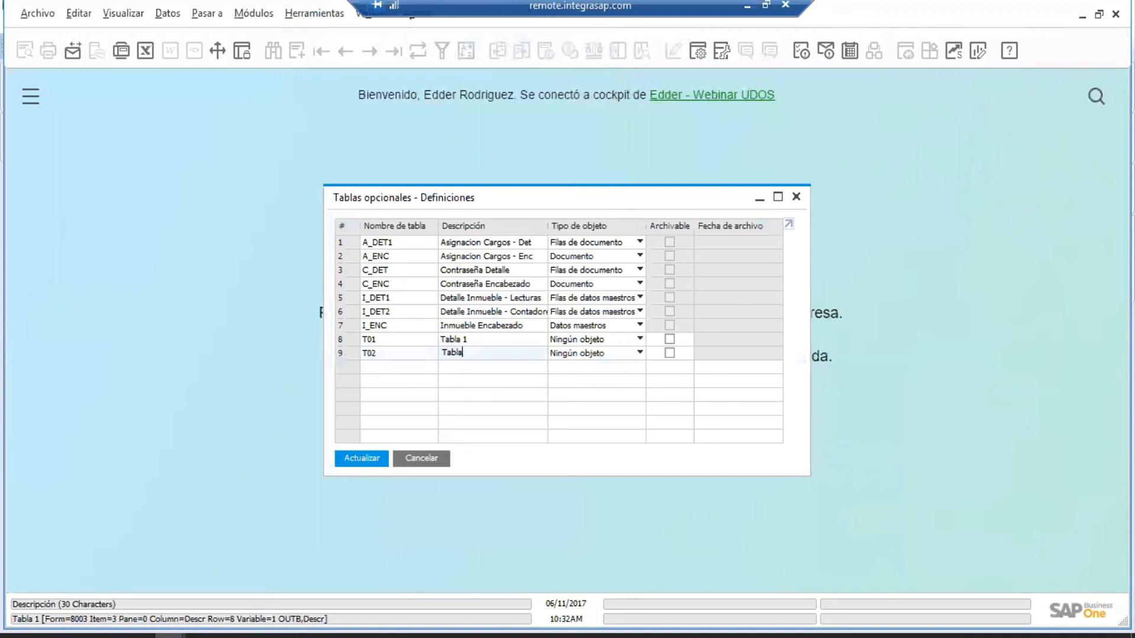
left_click(591, 353)
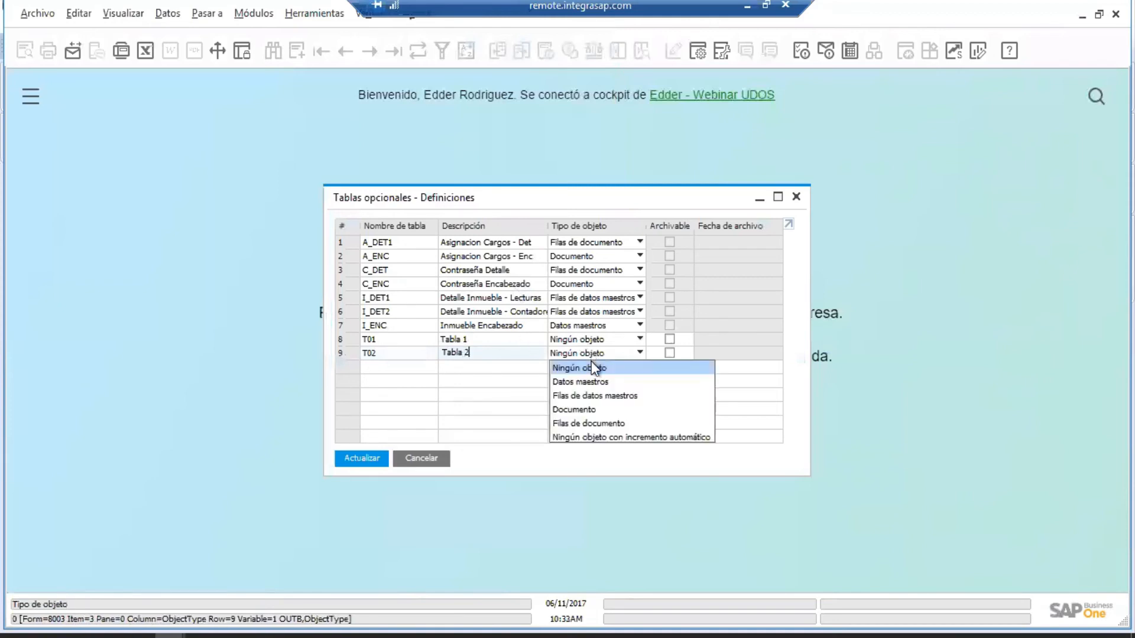
left_click(607, 435)
Save the T02 definition past the connected-workstations warning and close the tables window.
left_click(364, 459)
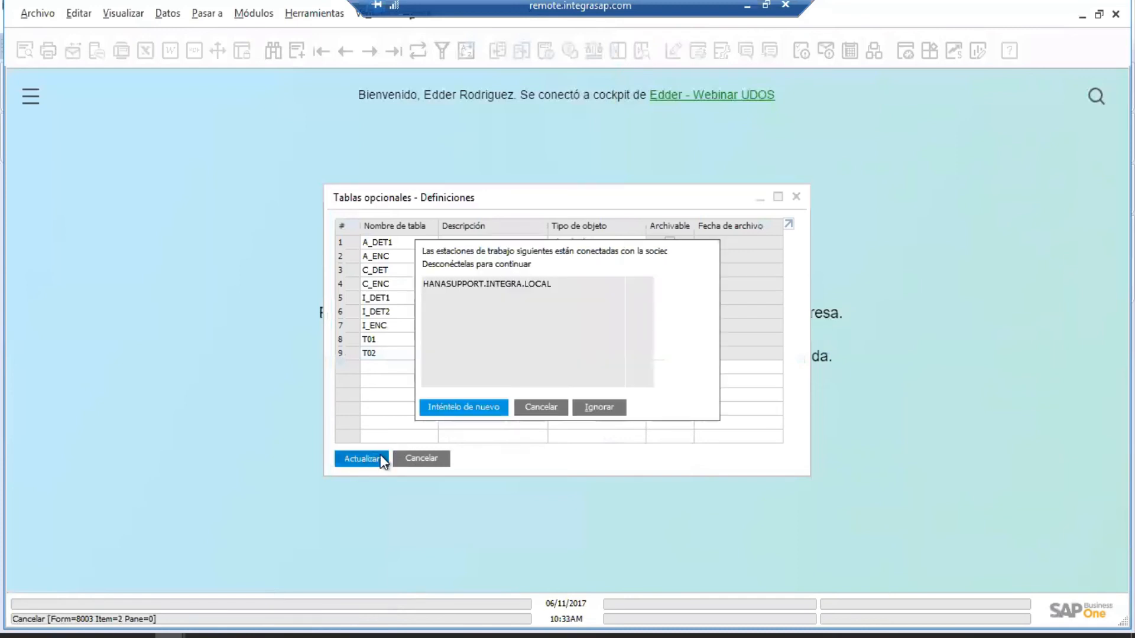
left_click(599, 408)
left_click(408, 348)
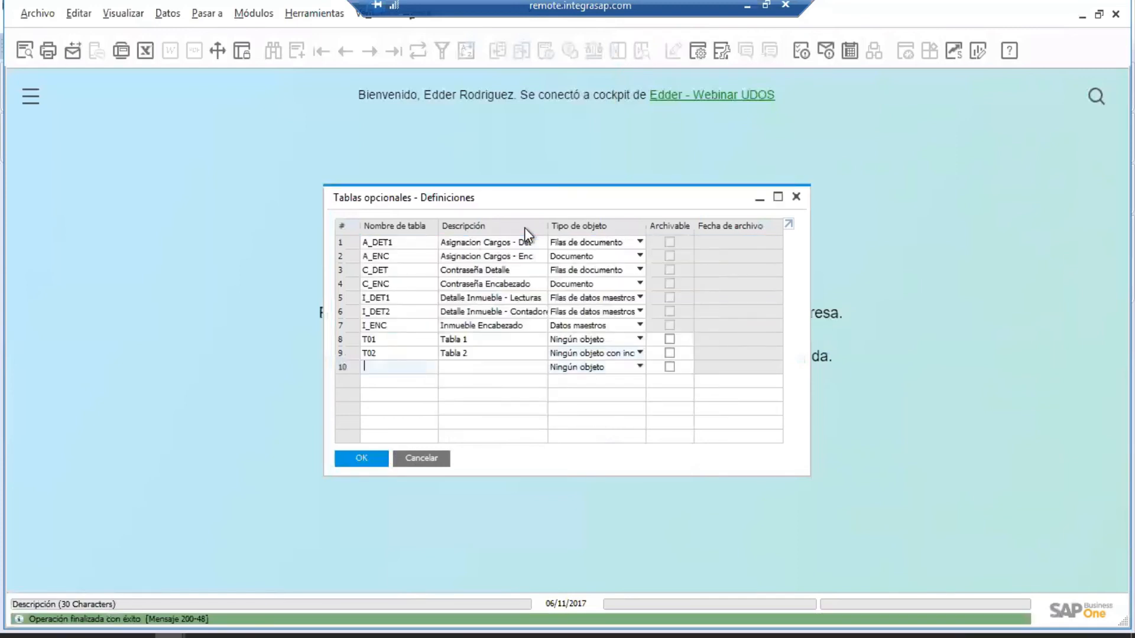
left_click(363, 456)
left_click(308, 14)
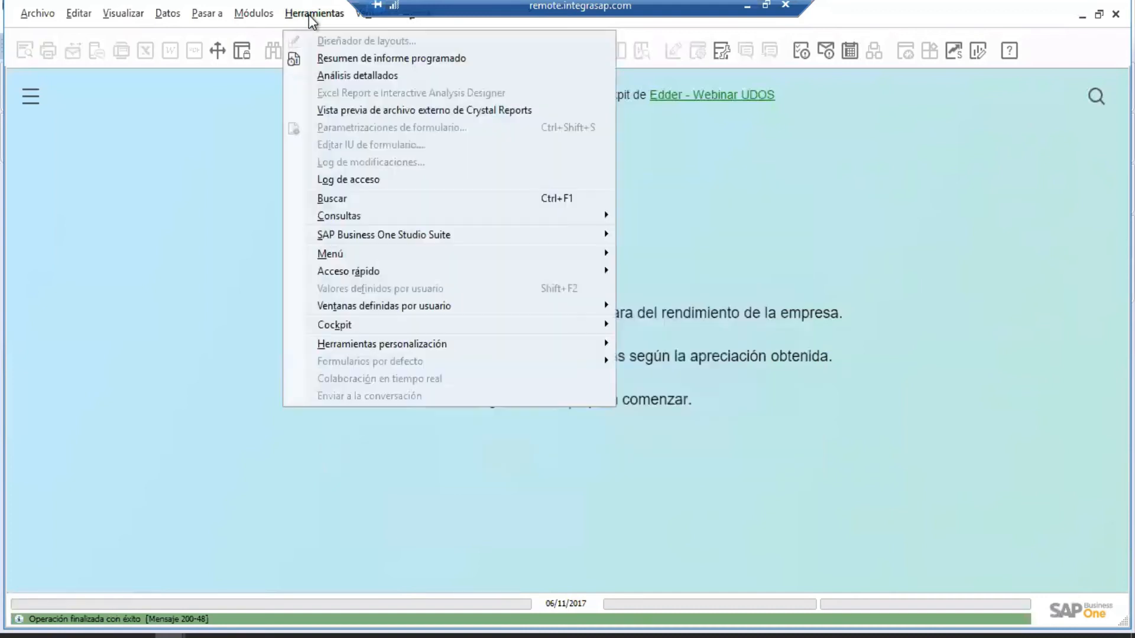
mouse_move(419, 310)
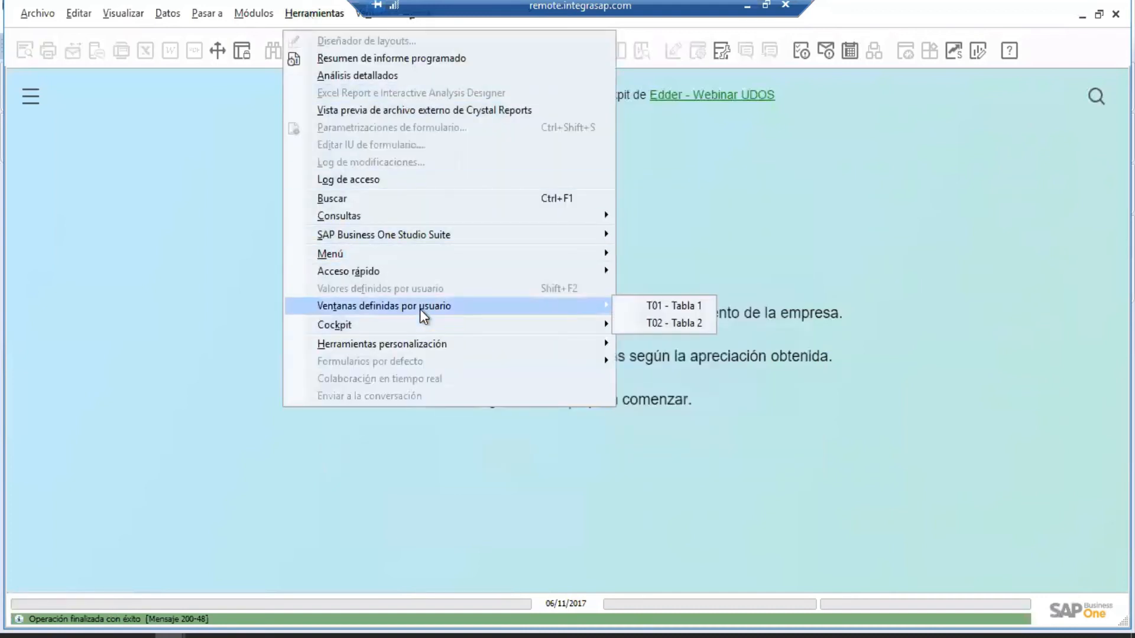
Enter Mouse, Teclado and Pantalla as records in Tabla 2 and confirm with OK.
left_click(692, 328)
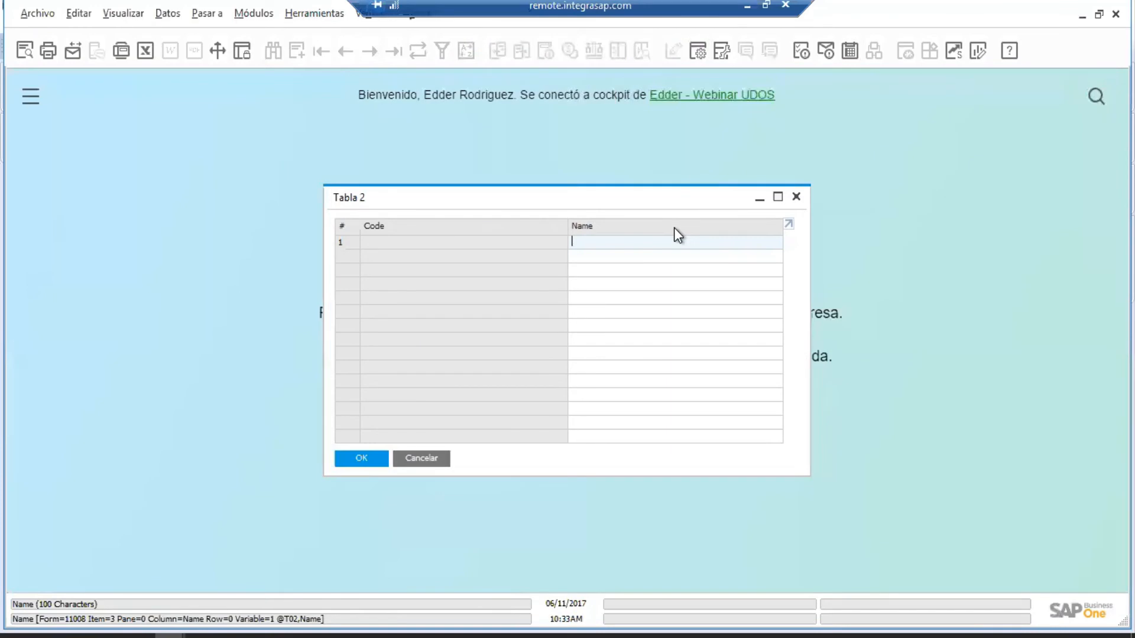
type("Mouse")
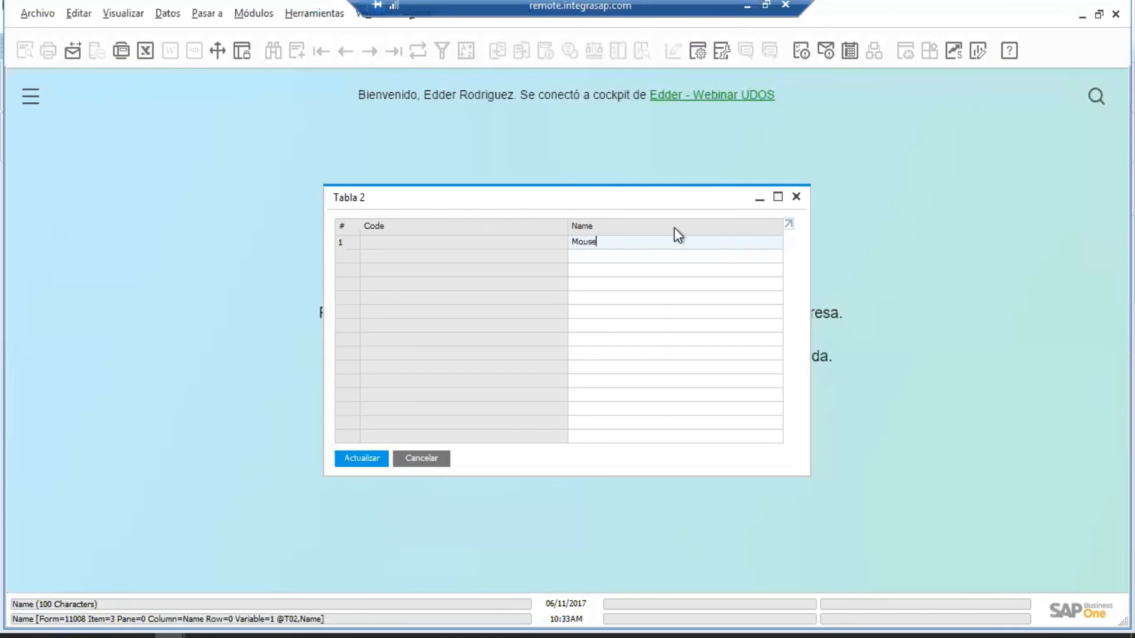
key("Return")
type("Teclado")
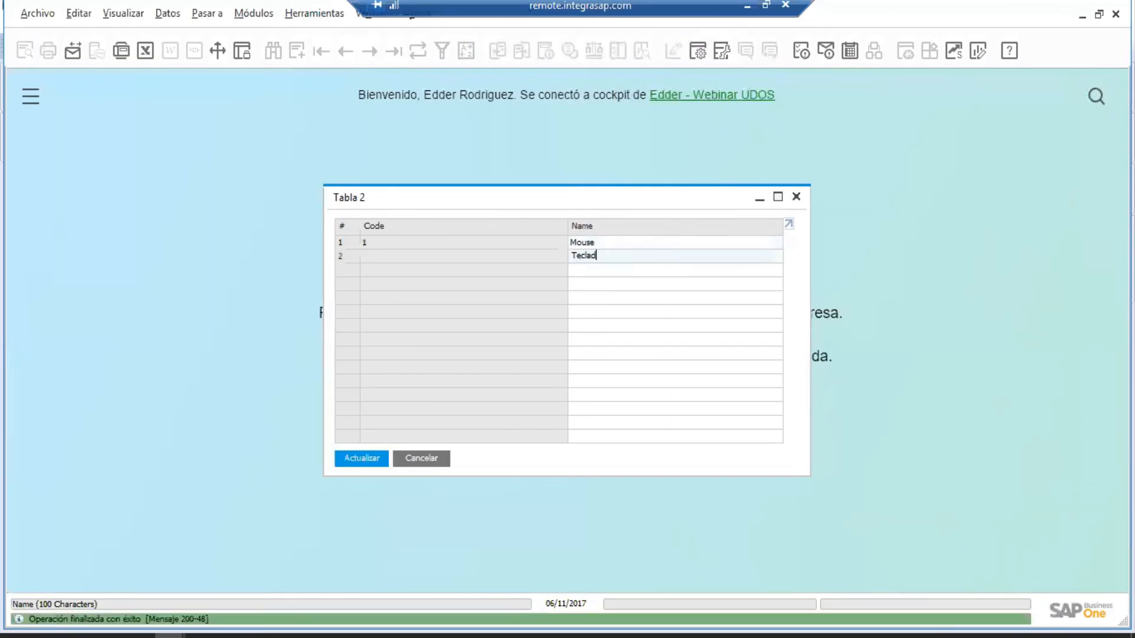
key("Return")
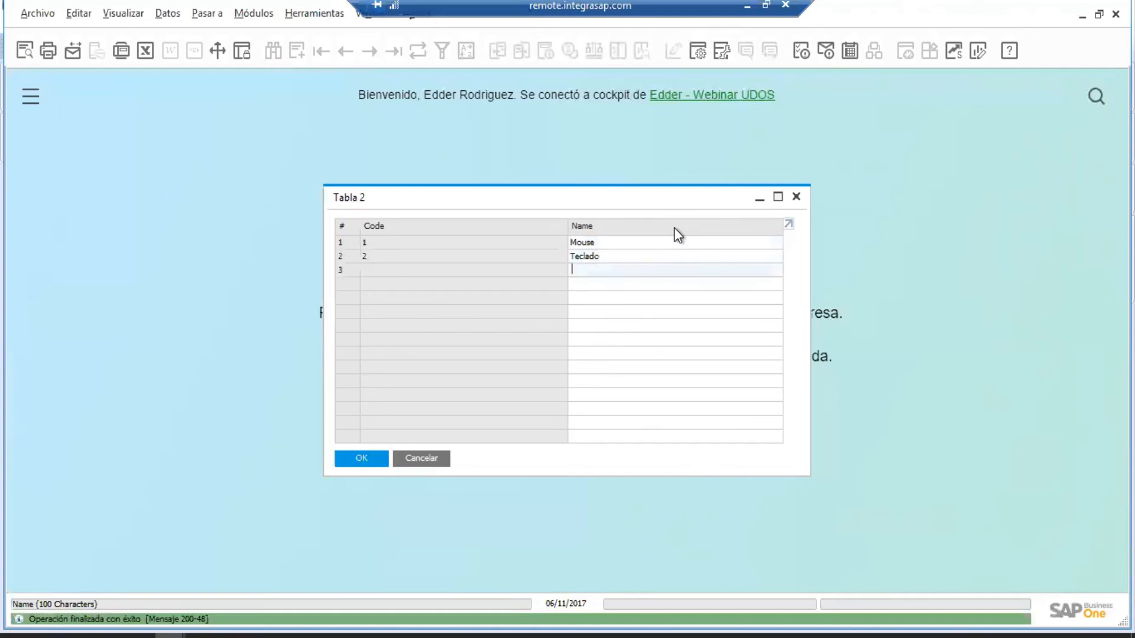
type("Pantalla")
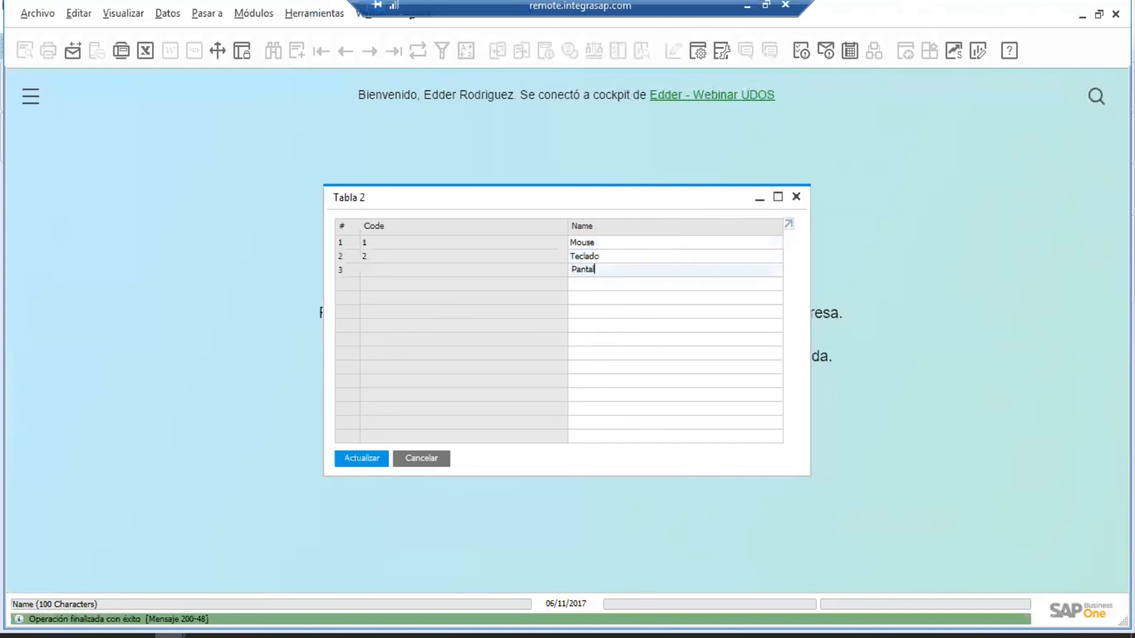
key("Return")
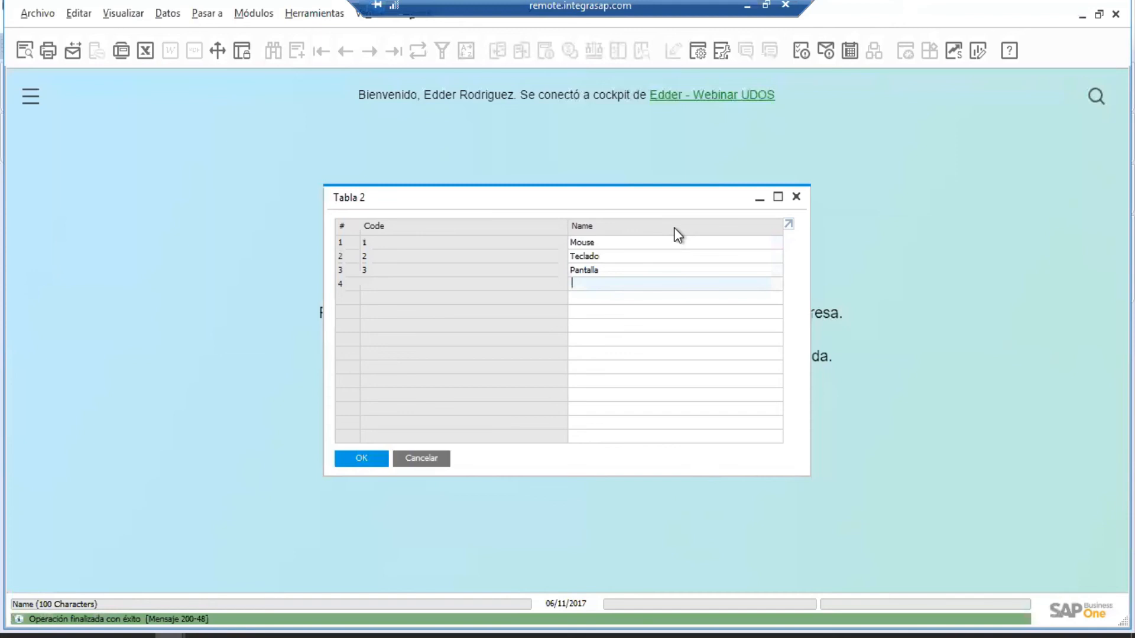
left_click(361, 459)
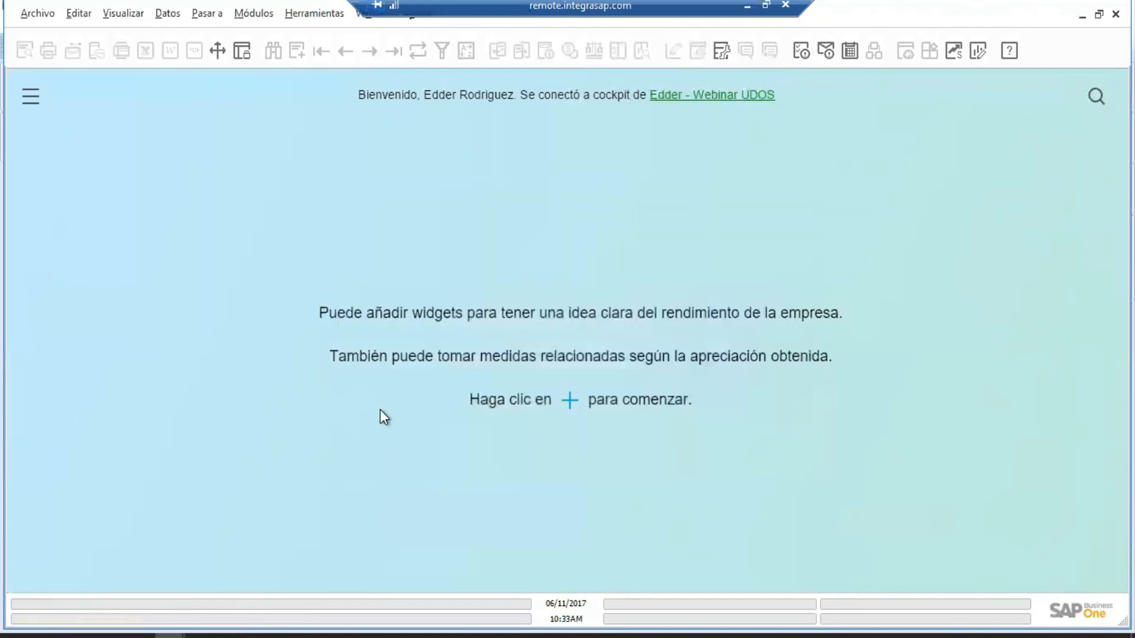
left_click(295, 17)
Recheck the nine user table definitions ending with T02, close them, and minimize the remote session.
mouse_move(406, 345)
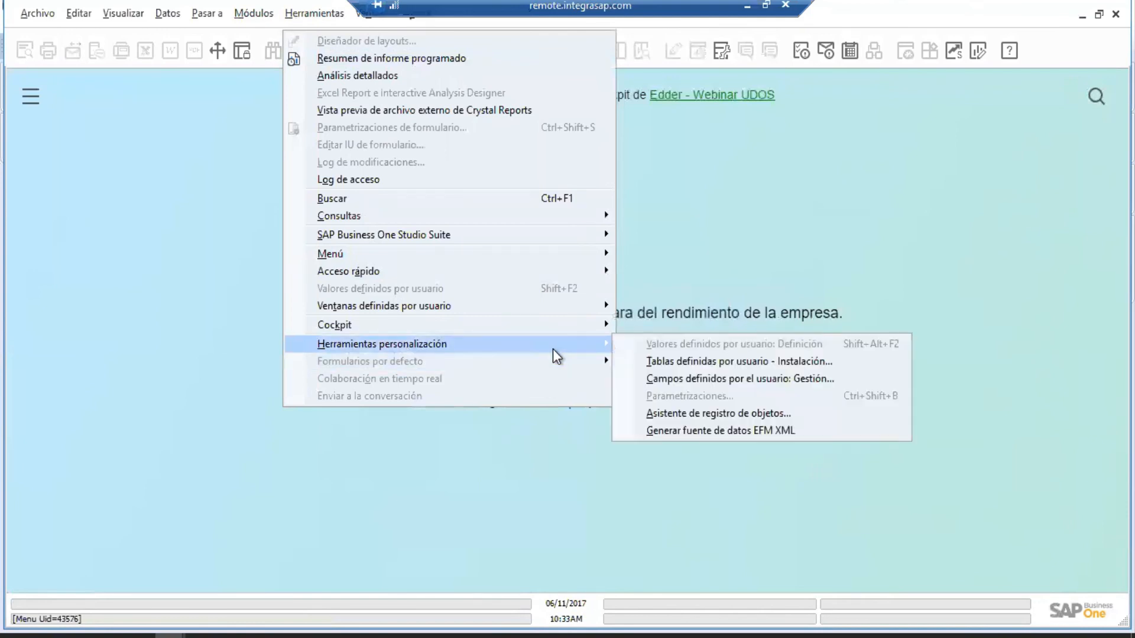
left_click(668, 362)
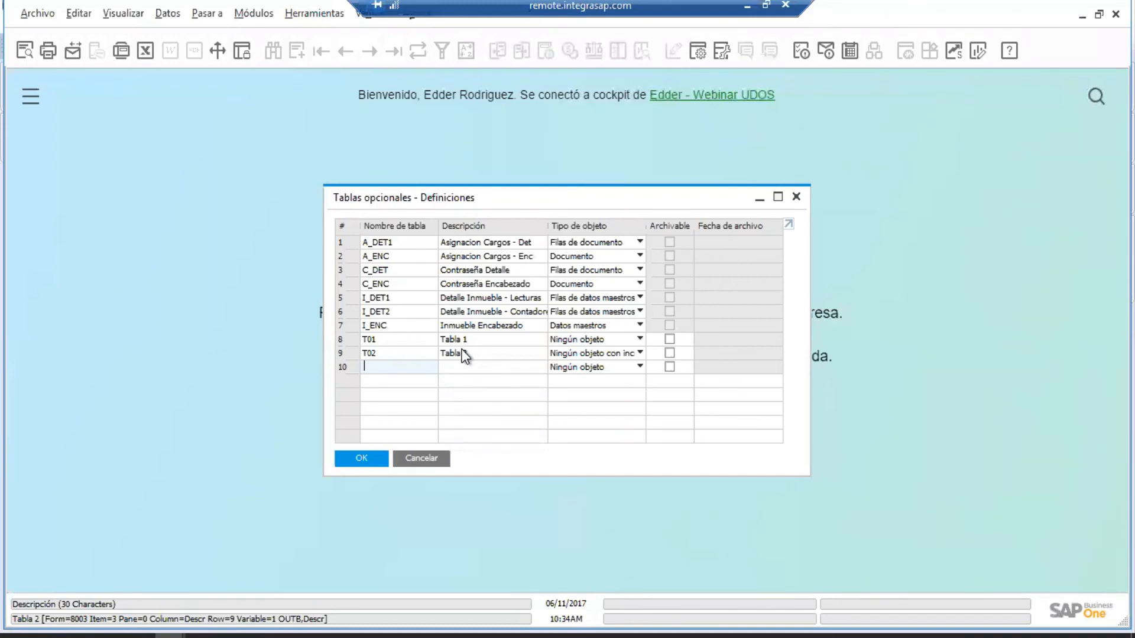
left_click(362, 458)
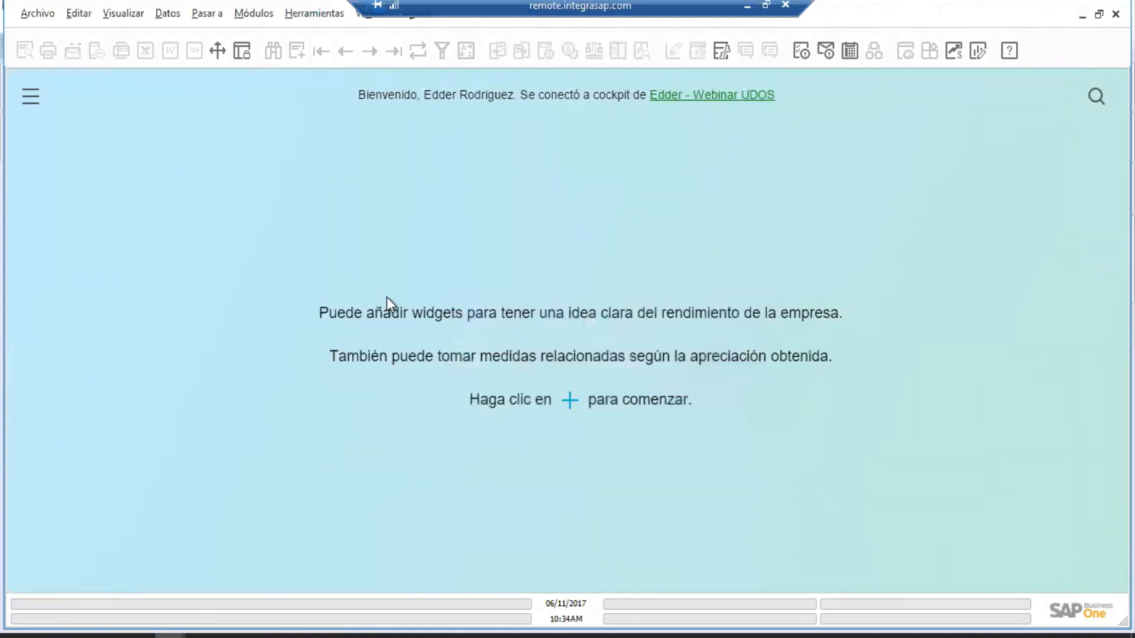
left_click(747, 2)
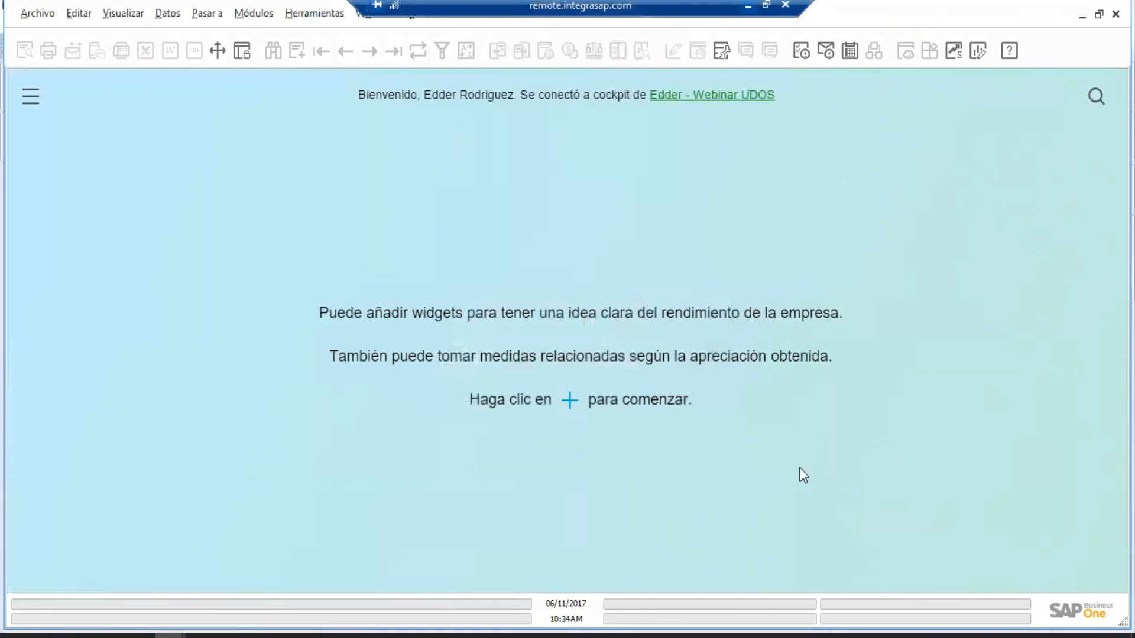